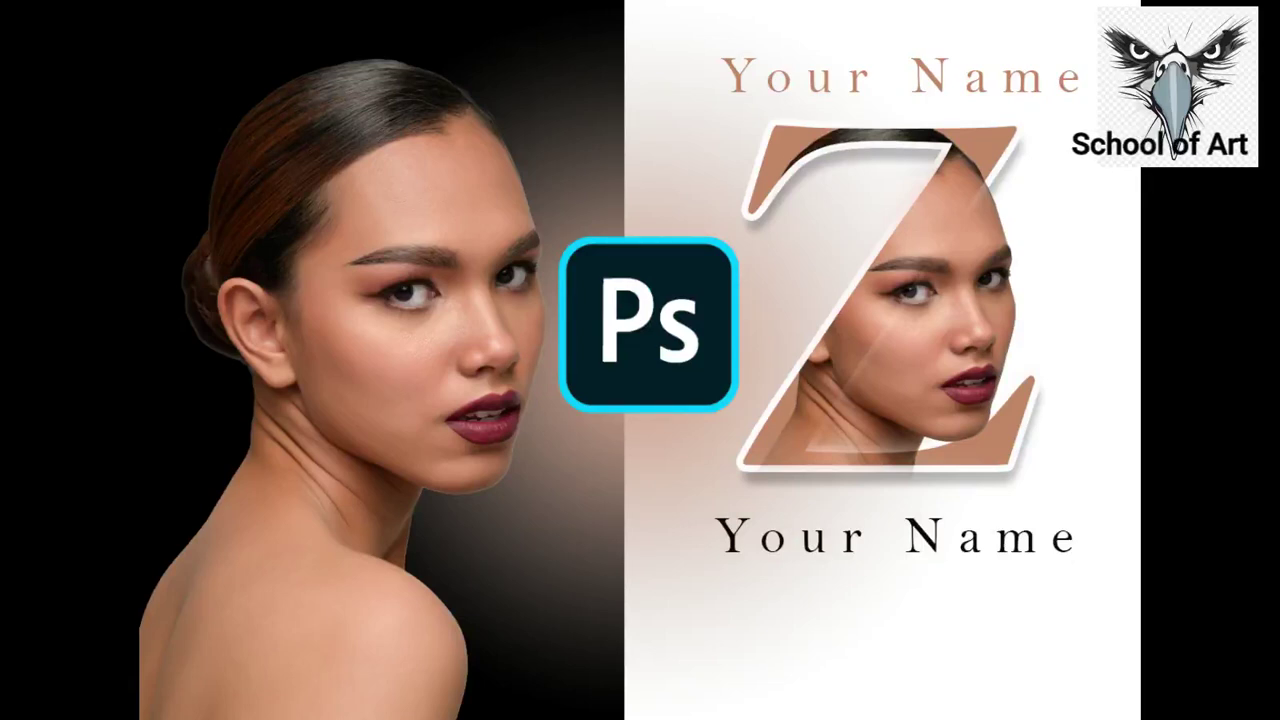
- Convert the Background into Layer 0 and remove the grey studio backdrop with Remove Background
scroll(1209, 412, down, 3)
scroll(1185, 428, down, 3)
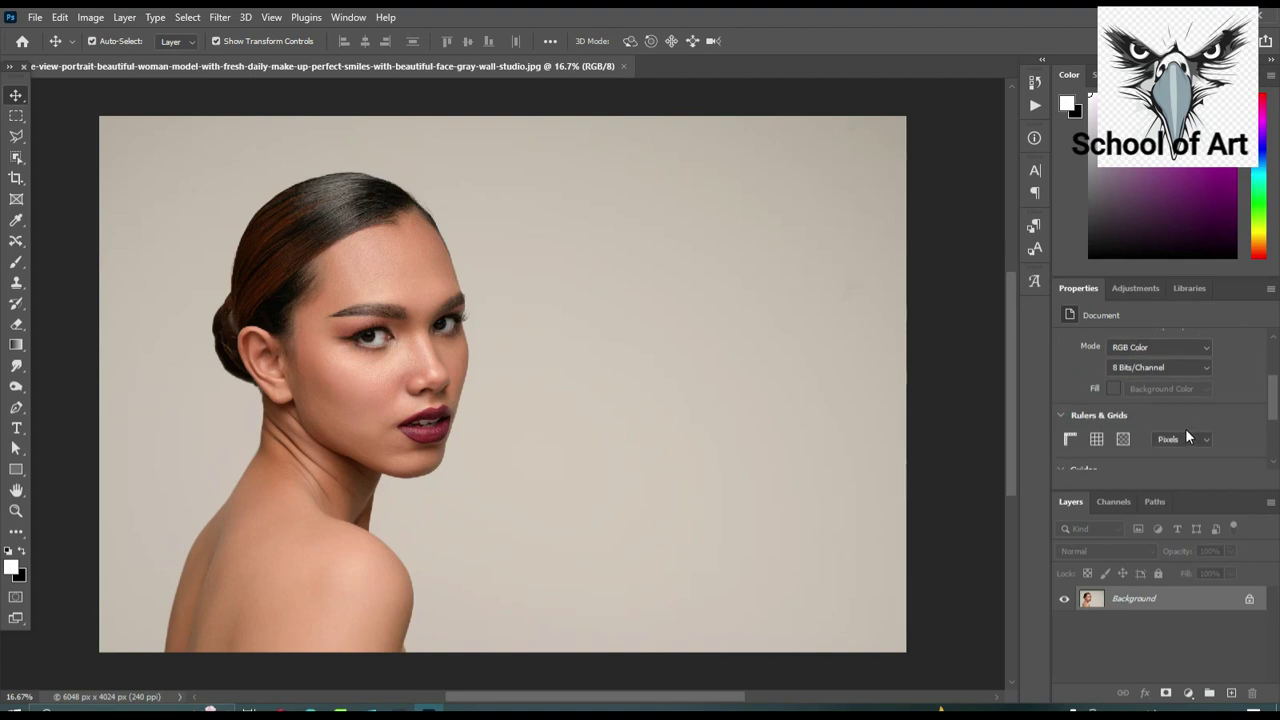
double_click(1204, 607)
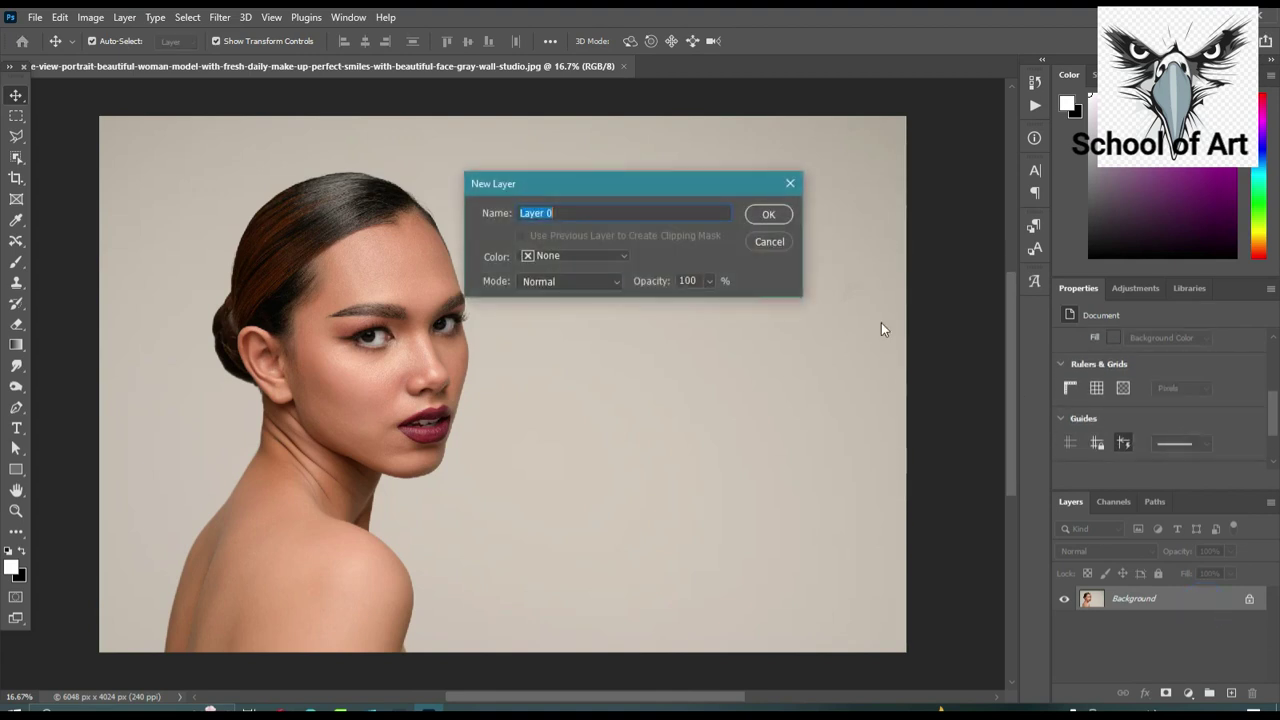
click(774, 213)
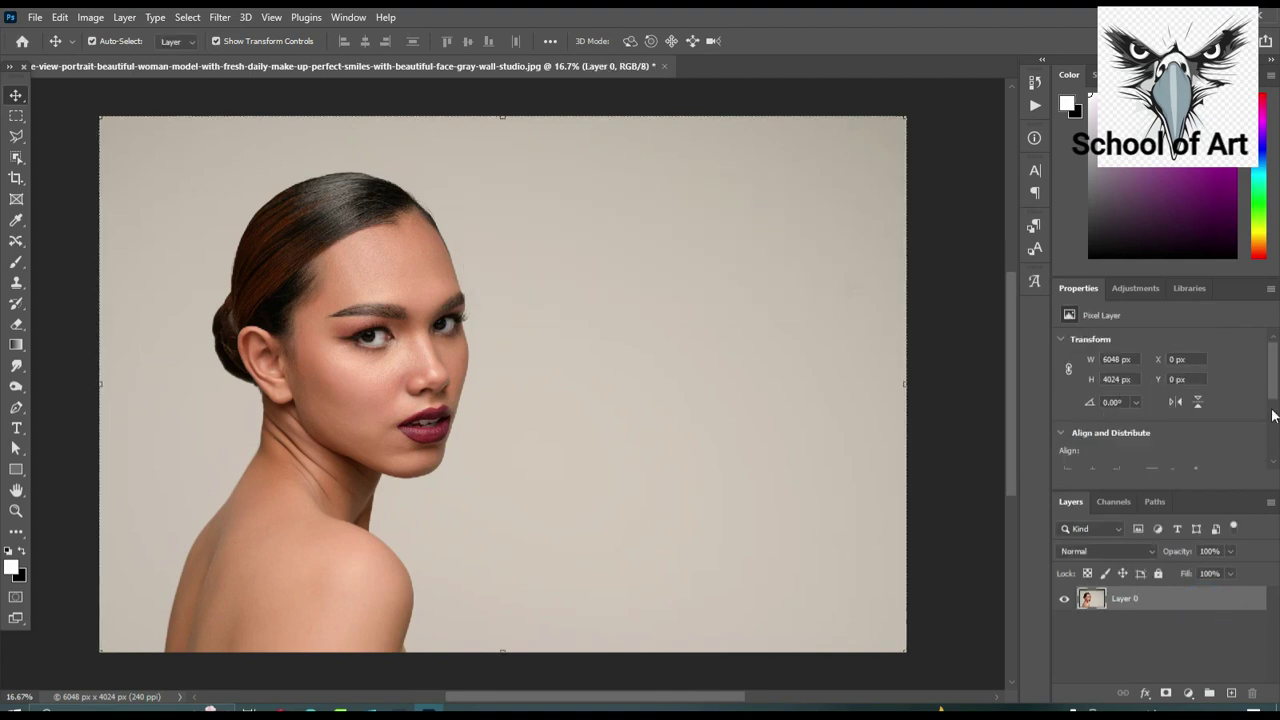
scroll(1229, 369, down, 2)
scroll(1229, 369, down, 2)
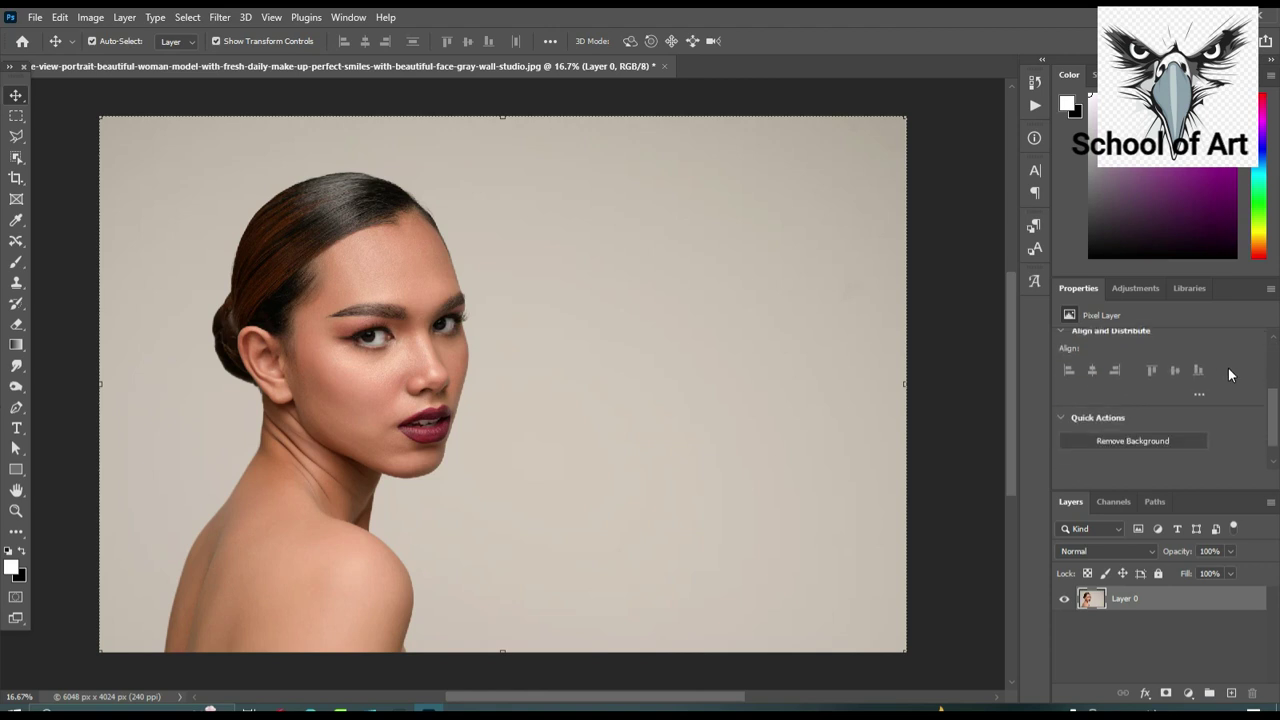
click(1160, 429)
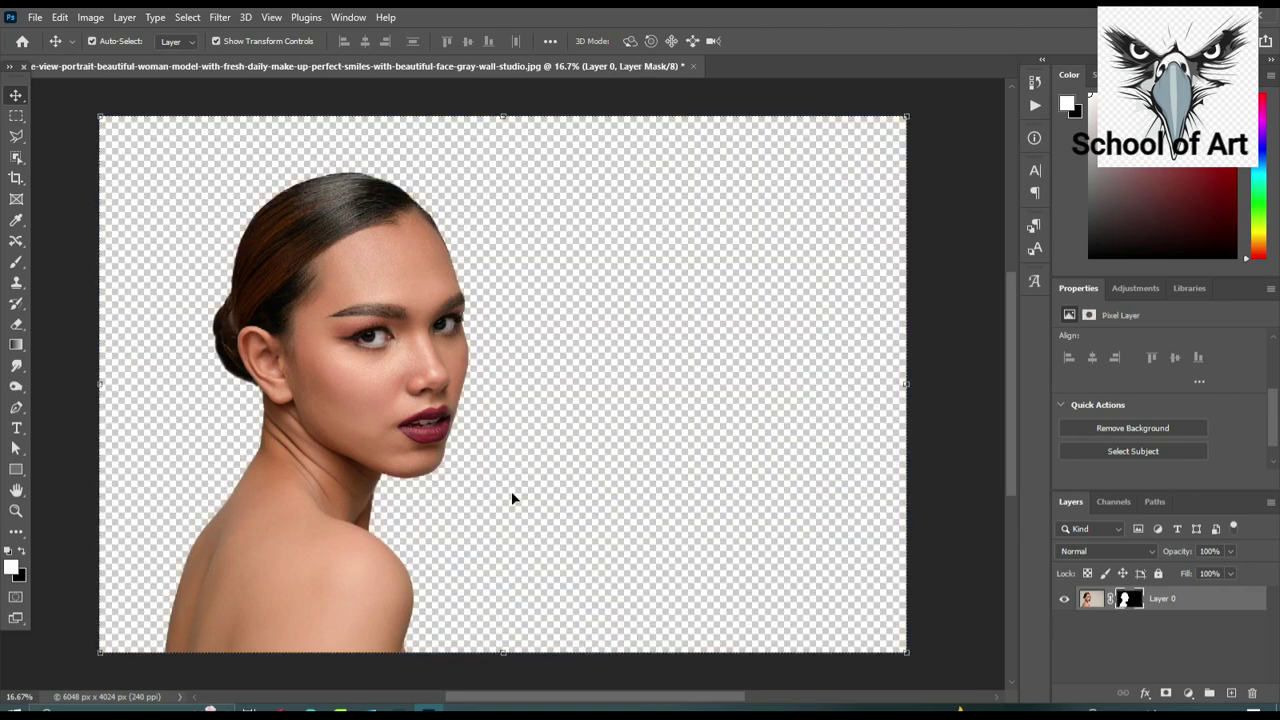
- Create a new blank 8.25 × 11.5 in, 72 ppi portrait document
click(33, 18)
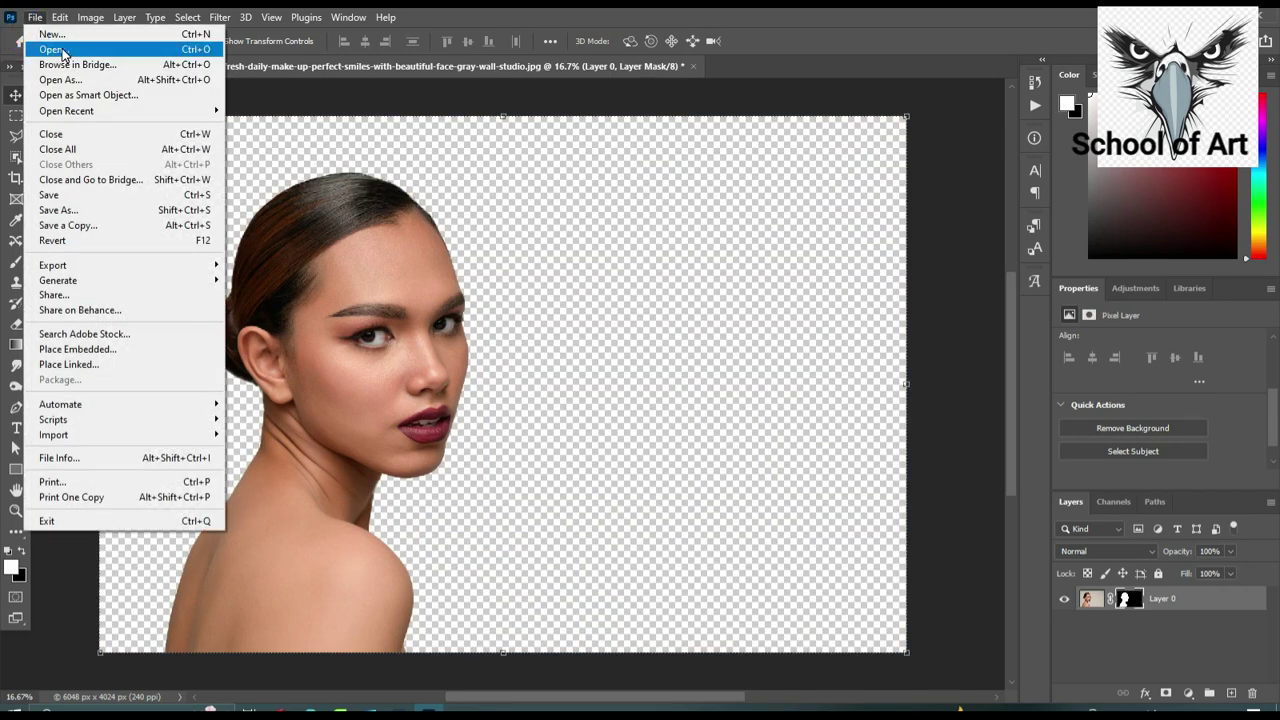
click(62, 42)
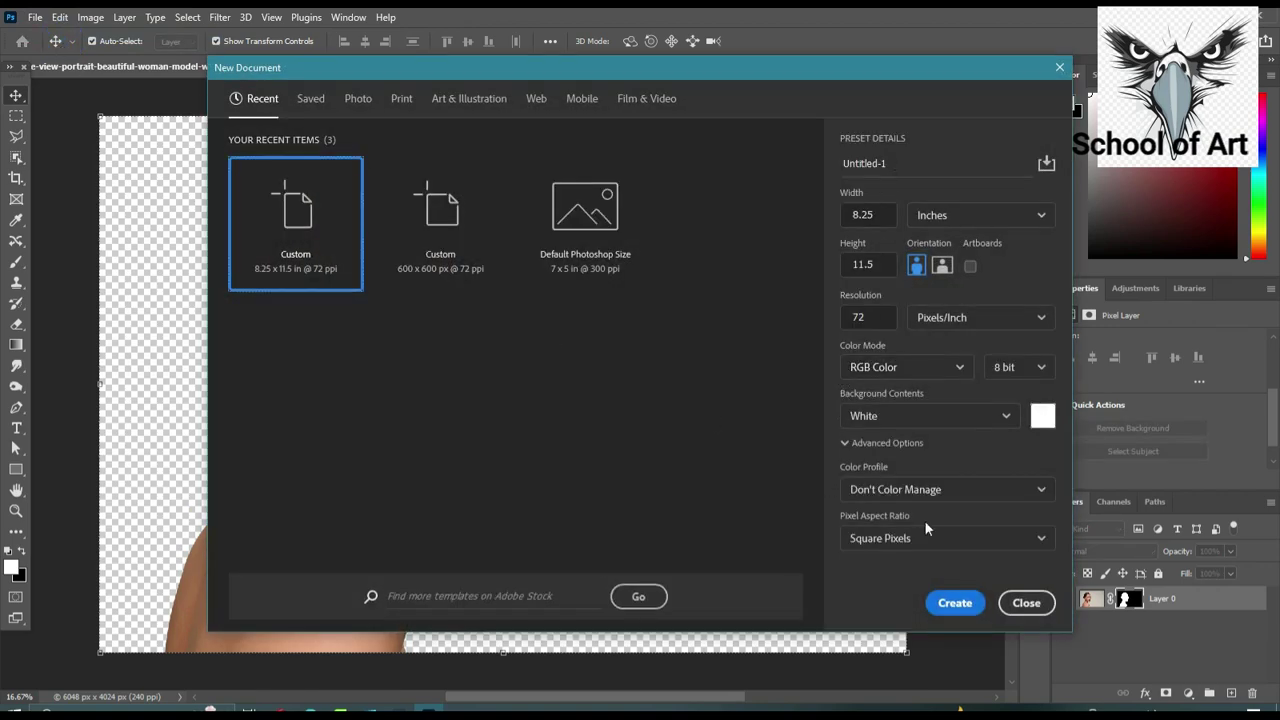
click(952, 604)
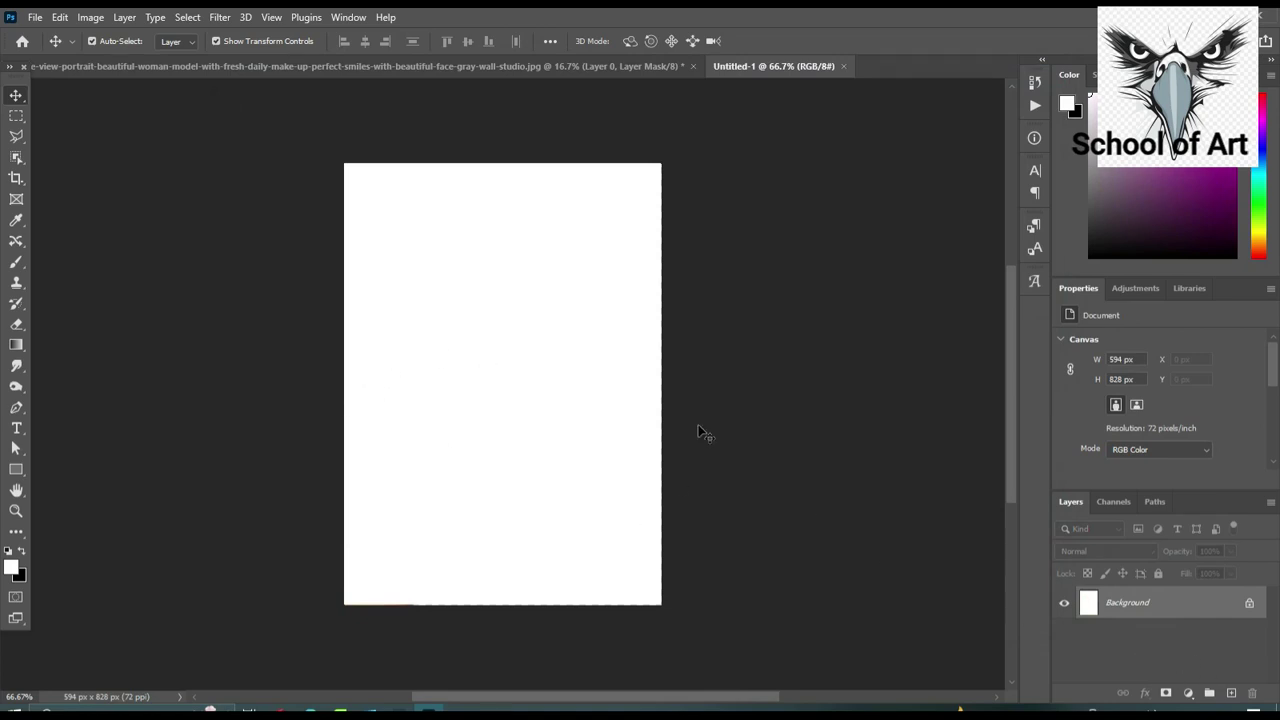
click(16, 428)
- Type a Z and scale it to about 355 × 689 px near the page top
click(401, 346)
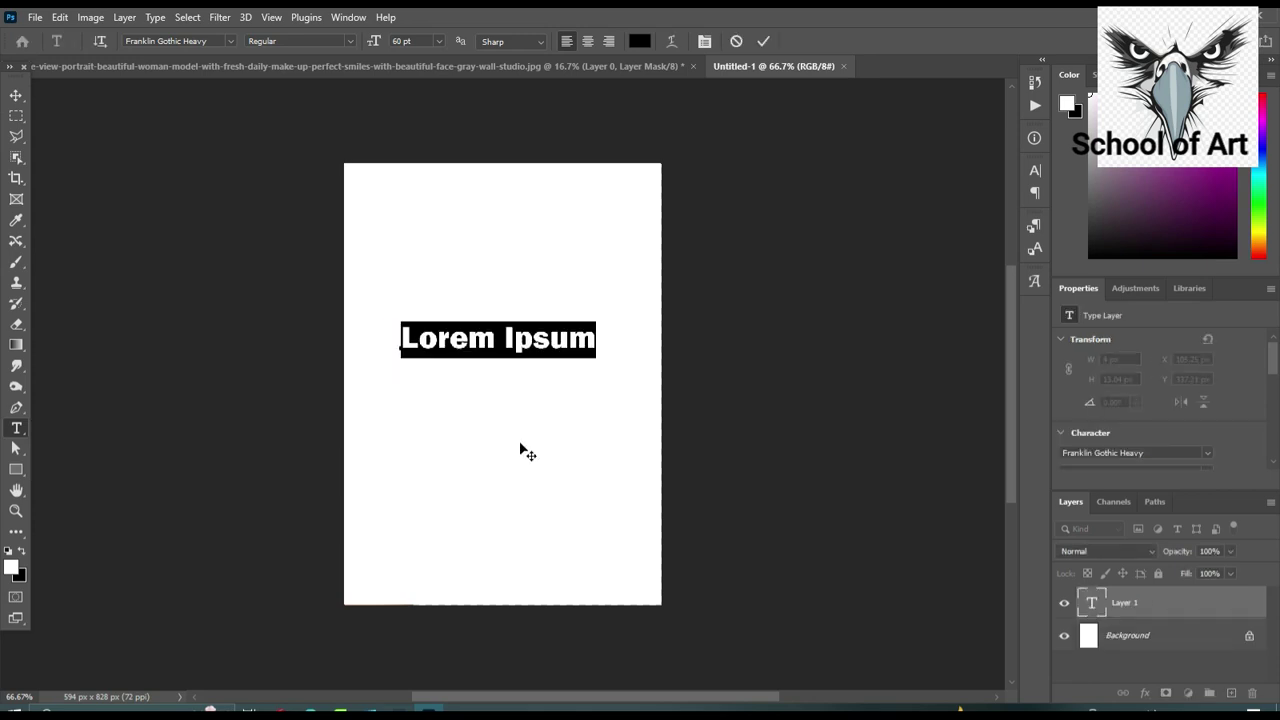
text(Z)
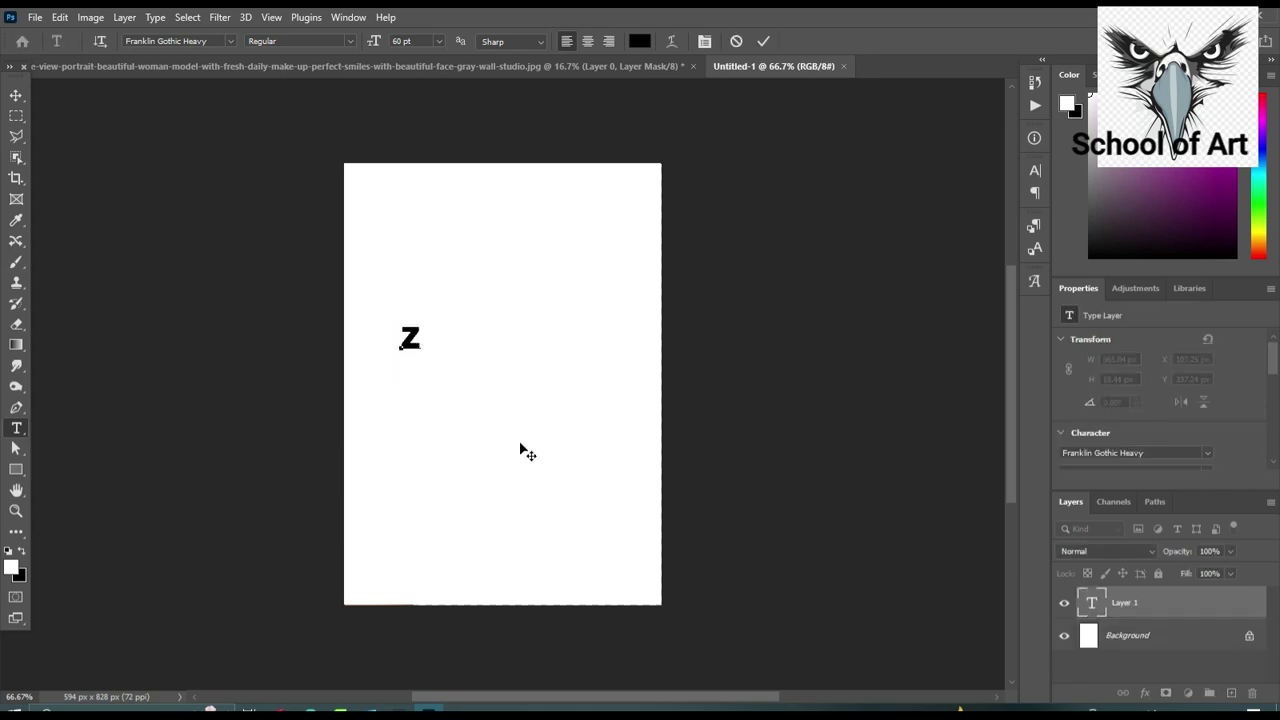
click(764, 41)
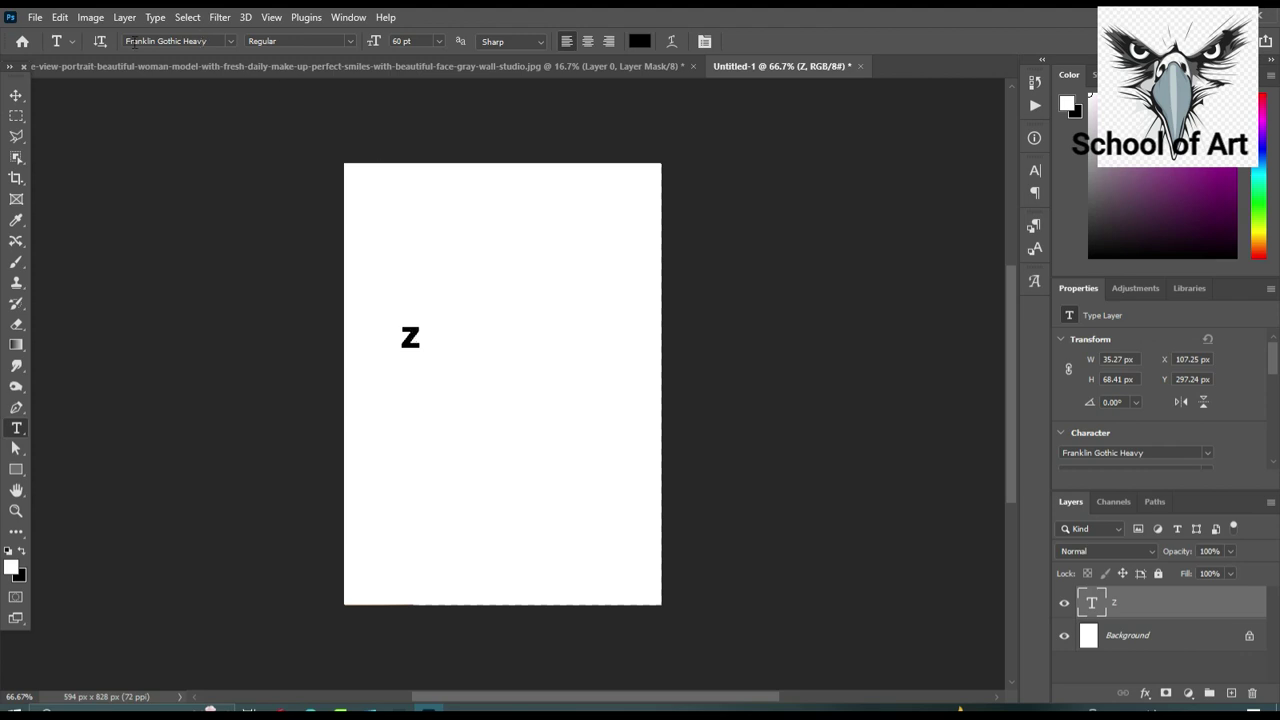
click(16, 95)
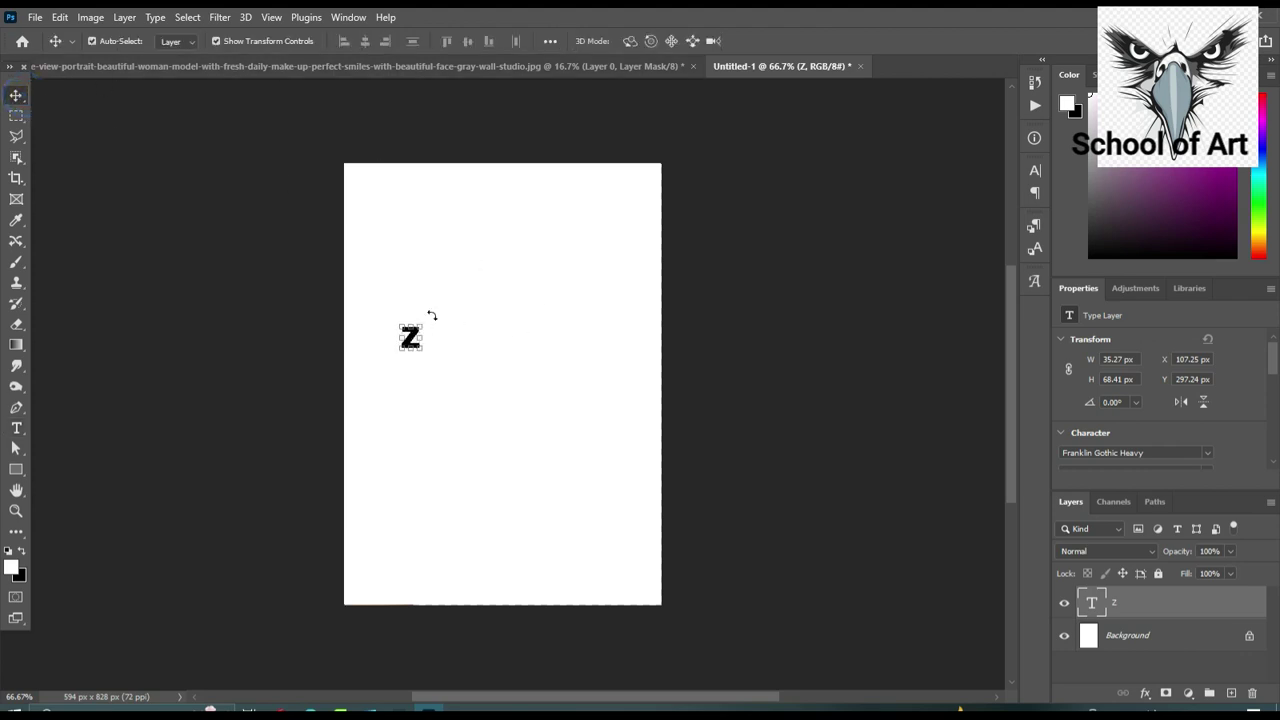
drag(420, 324, 566, 234)
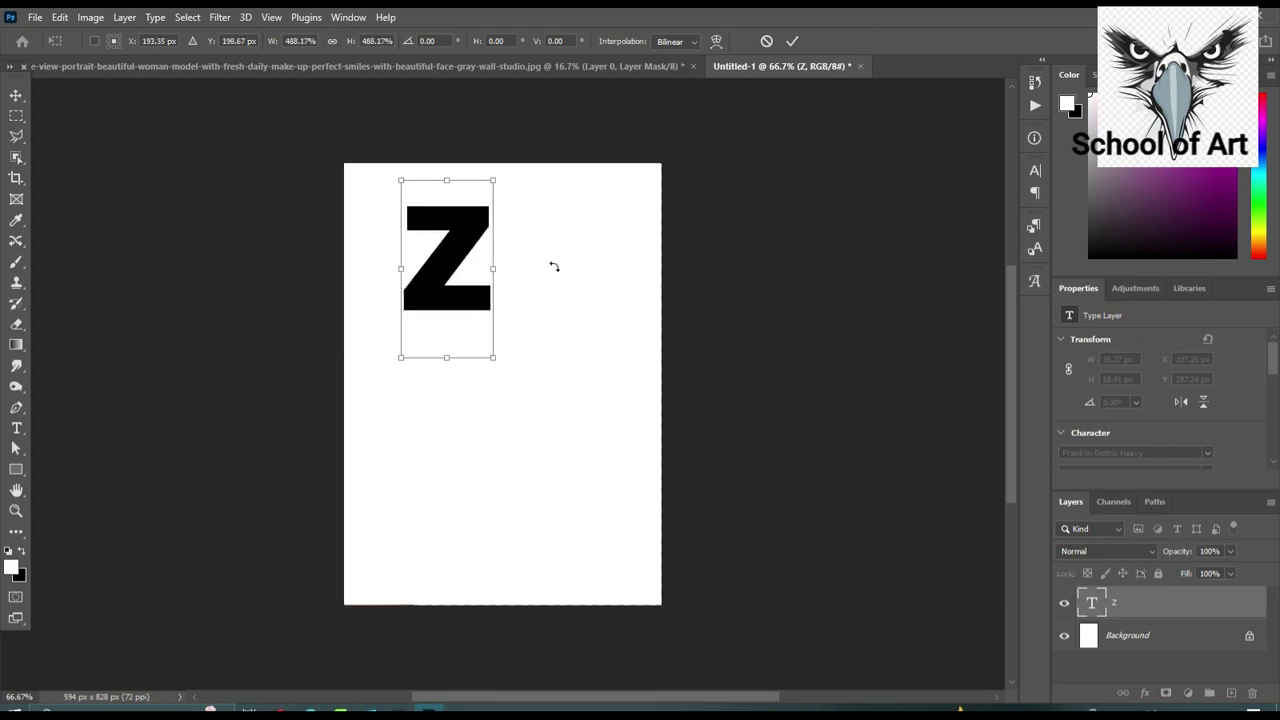
drag(492, 357, 591, 547)
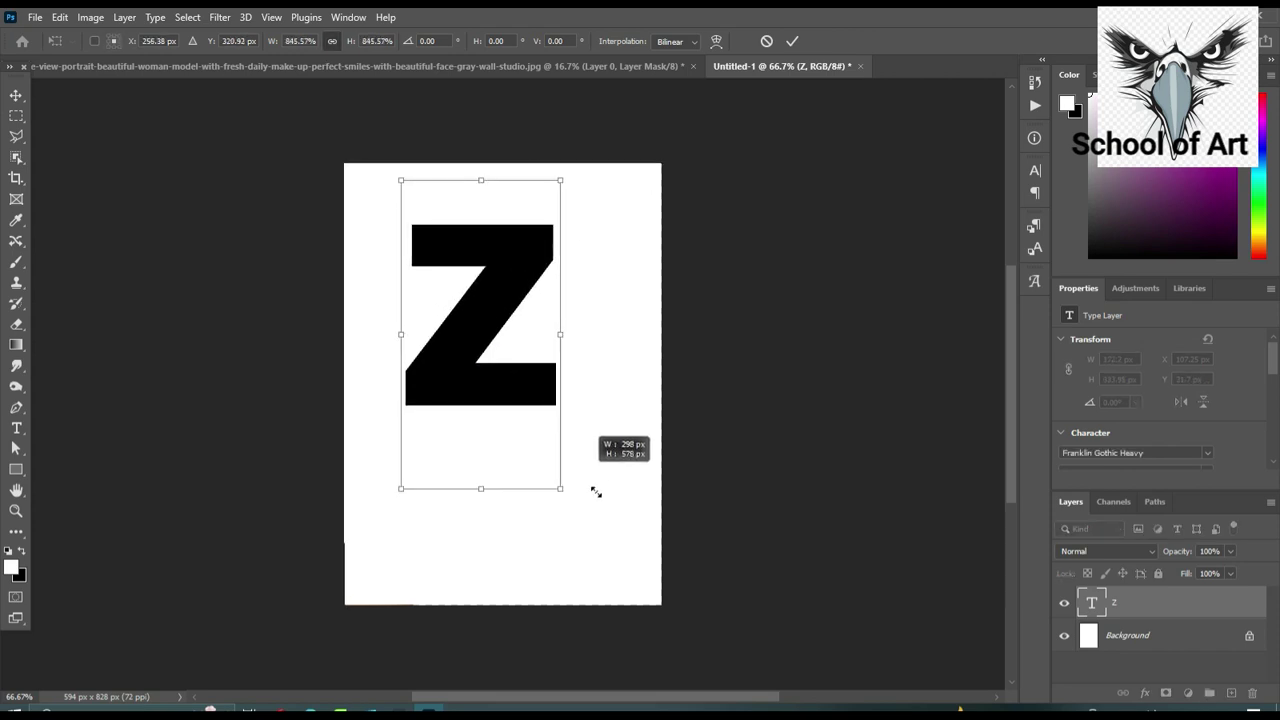
click(792, 41)
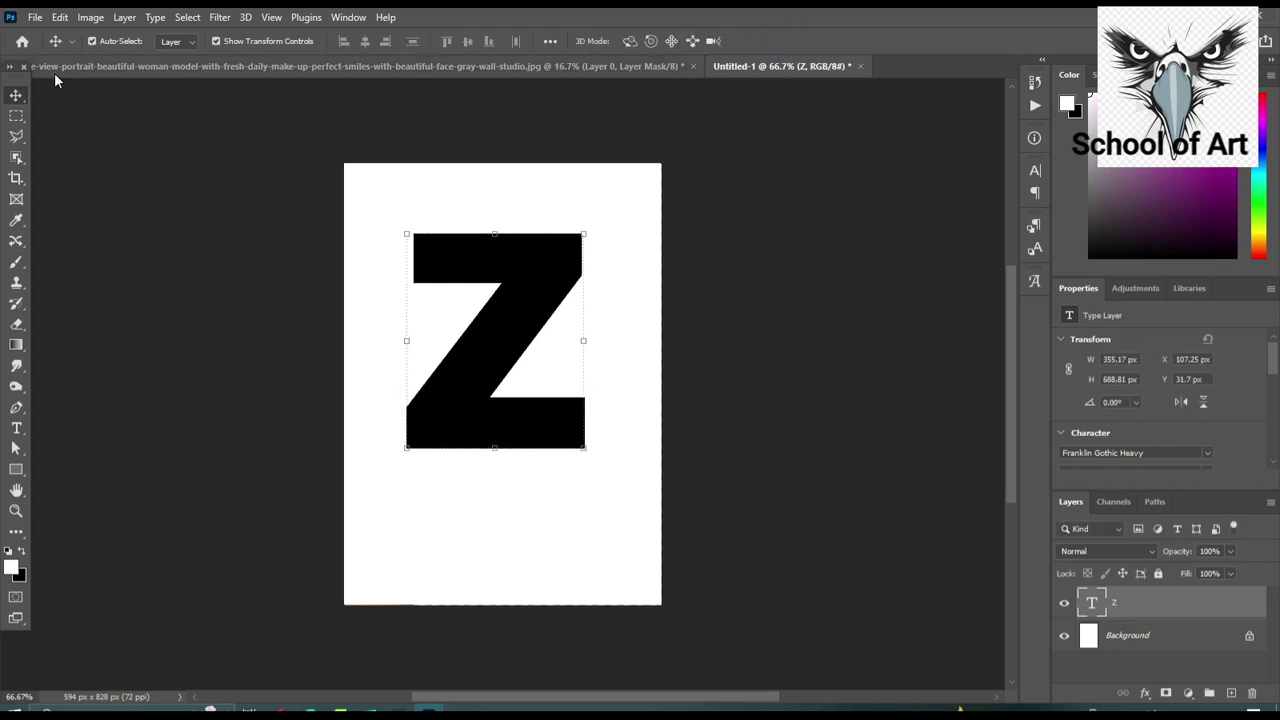
click(20, 438)
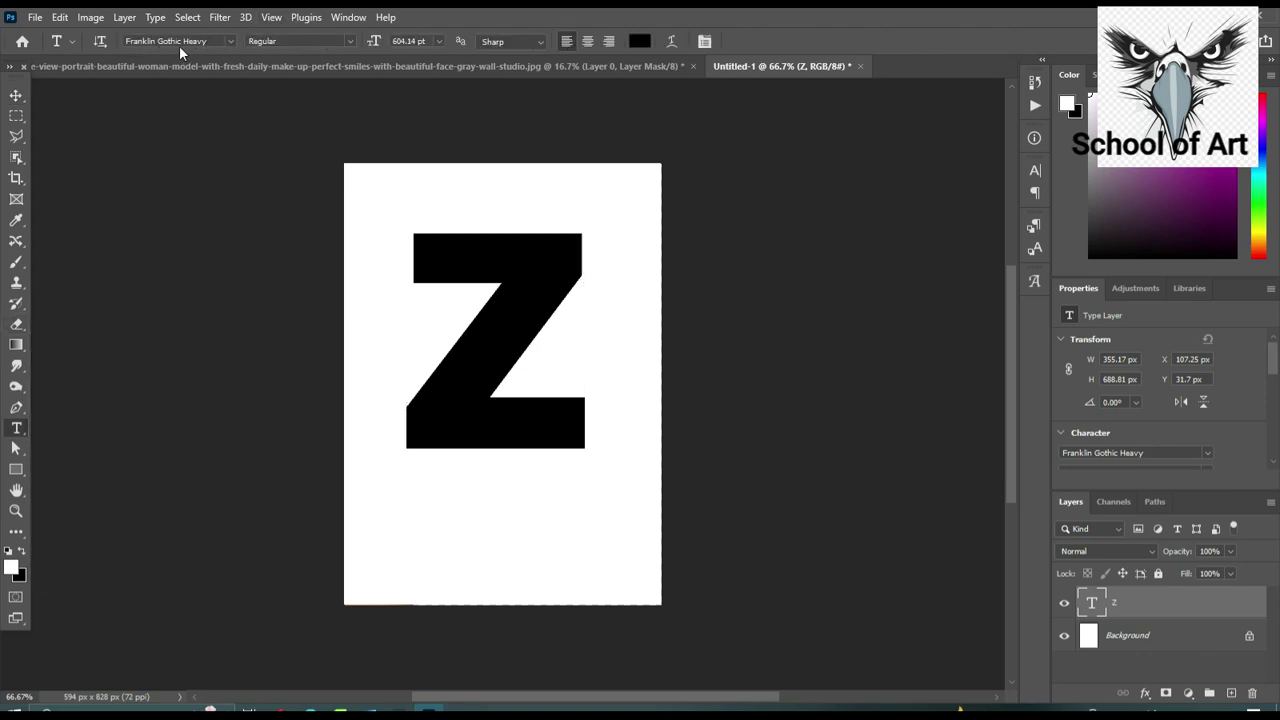
- Set the Z in the Bell MT serif font
click(230, 42)
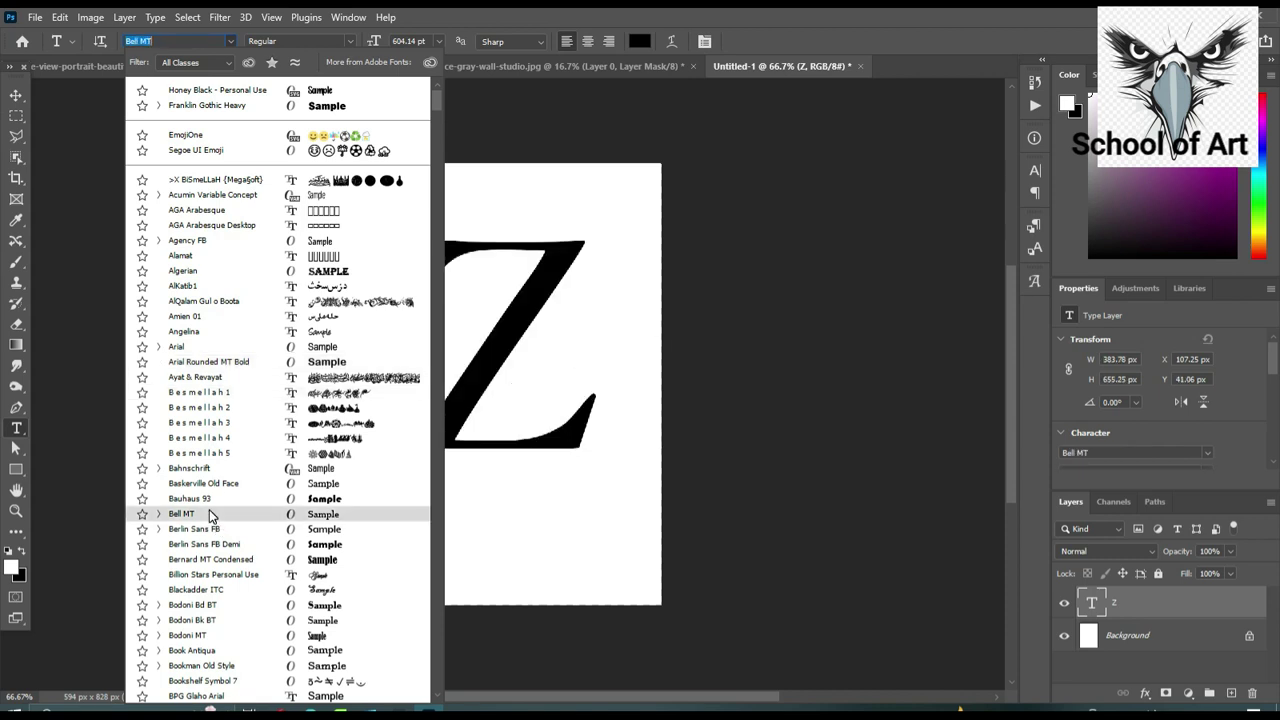
click(209, 512)
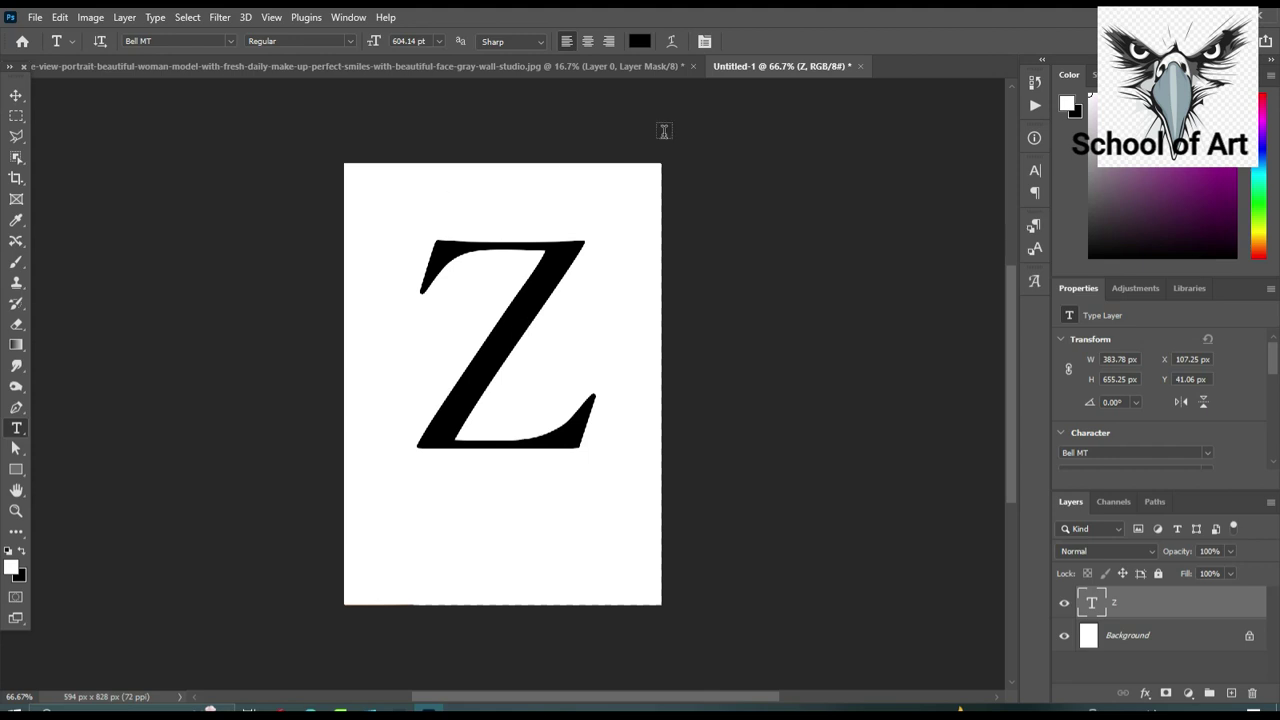
- Drag the cut-out portrait layer into Untitled-1 above the Z, then zoom out
click(549, 64)
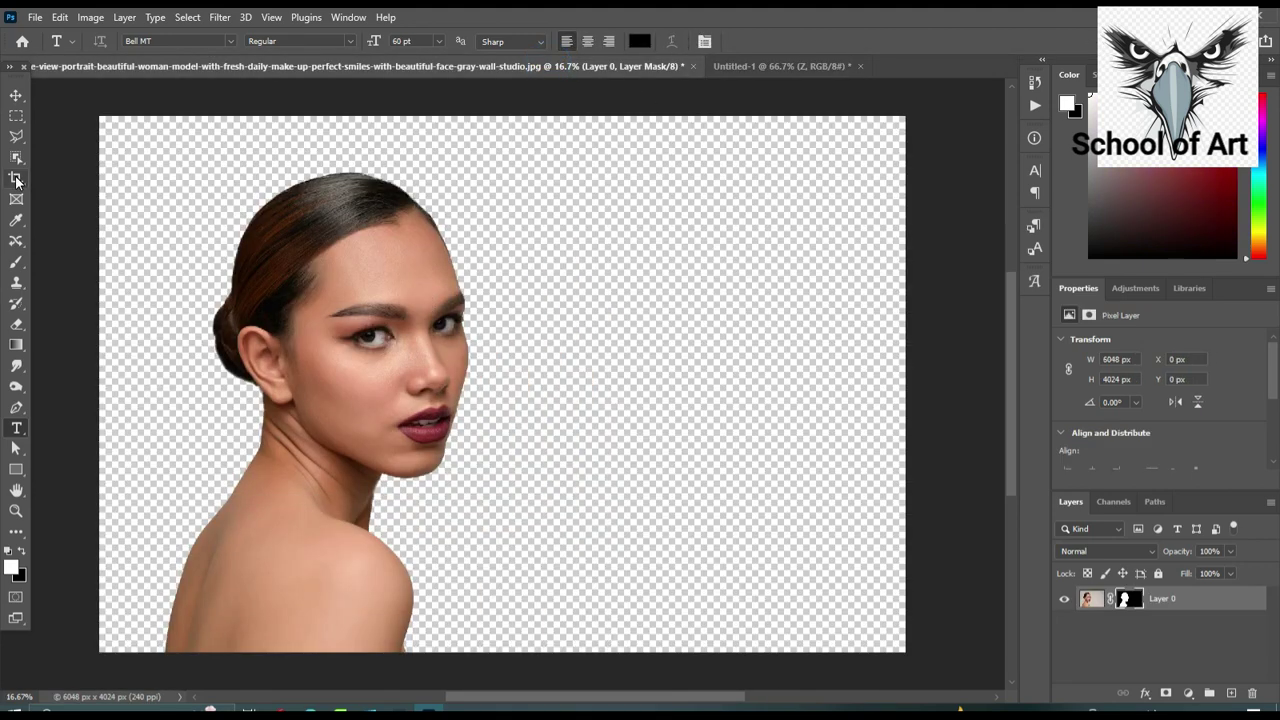
click(16, 95)
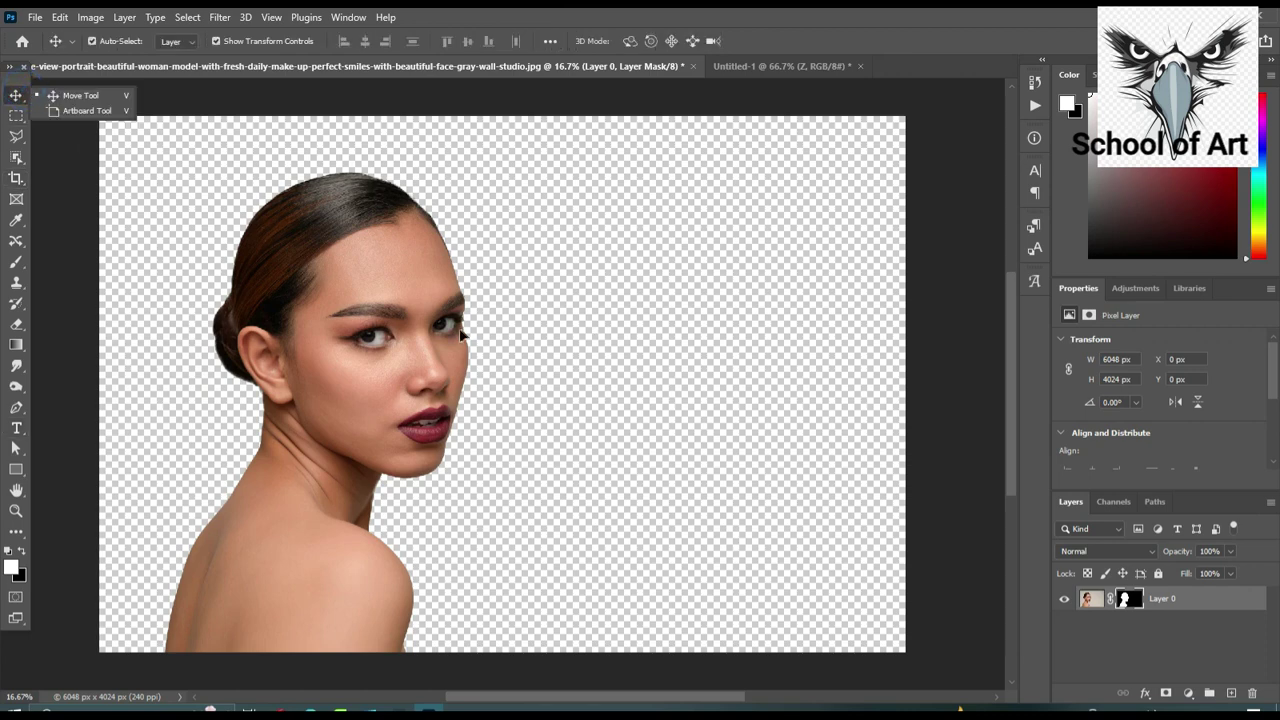
click(377, 303)
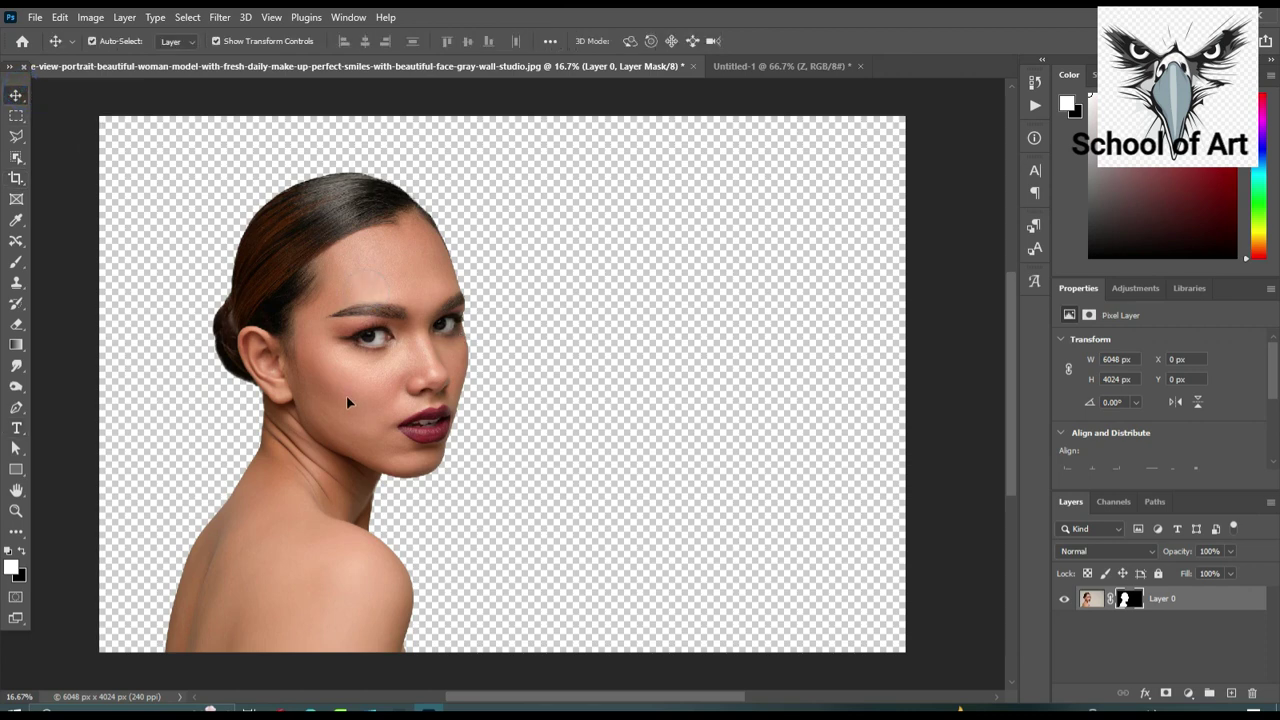
drag(347, 402, 367, 72)
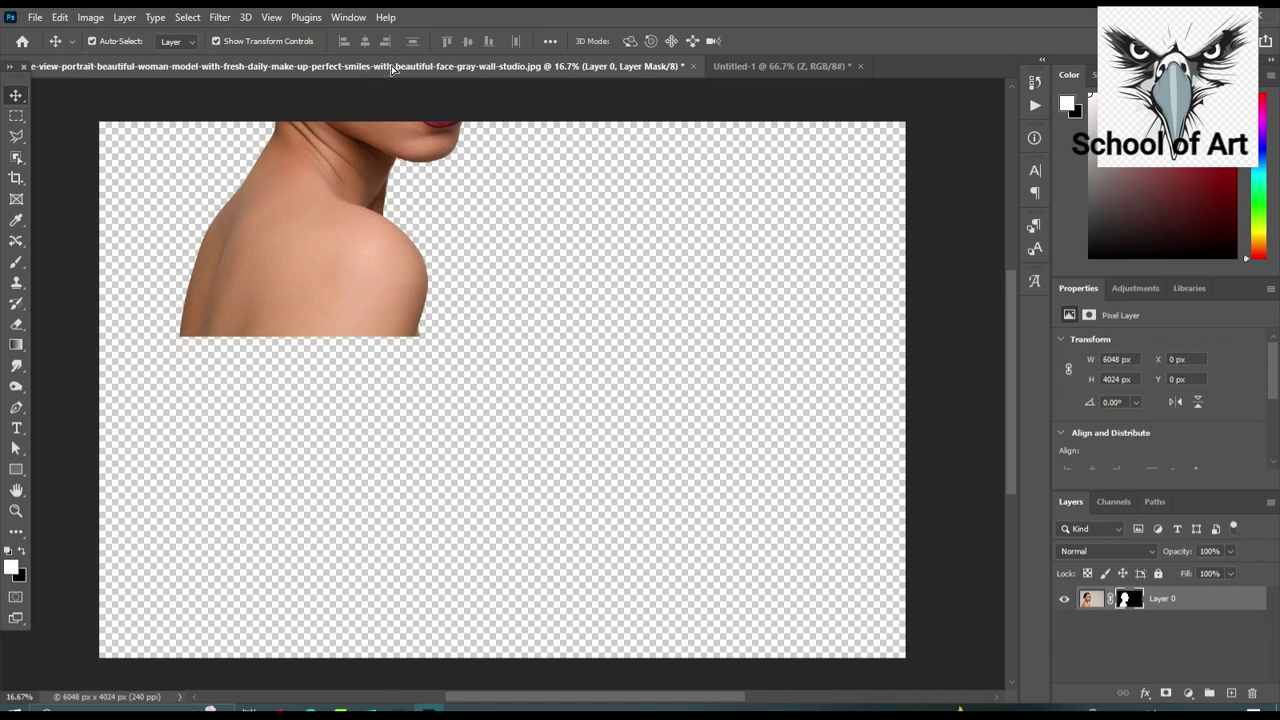
drag(392, 68, 798, 67)
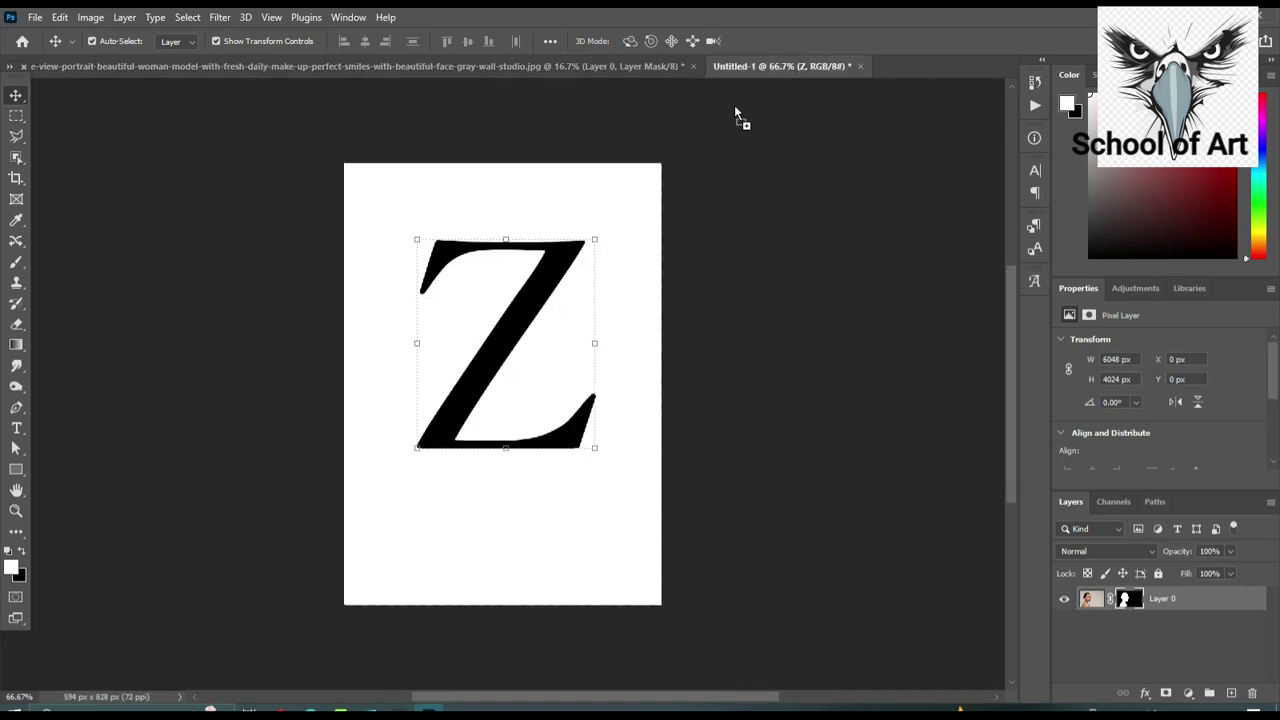
mouse_move(735, 108)
mouse_down()
mouse_move(619, 337)
mouse_move(616, 318)
mouse_up()
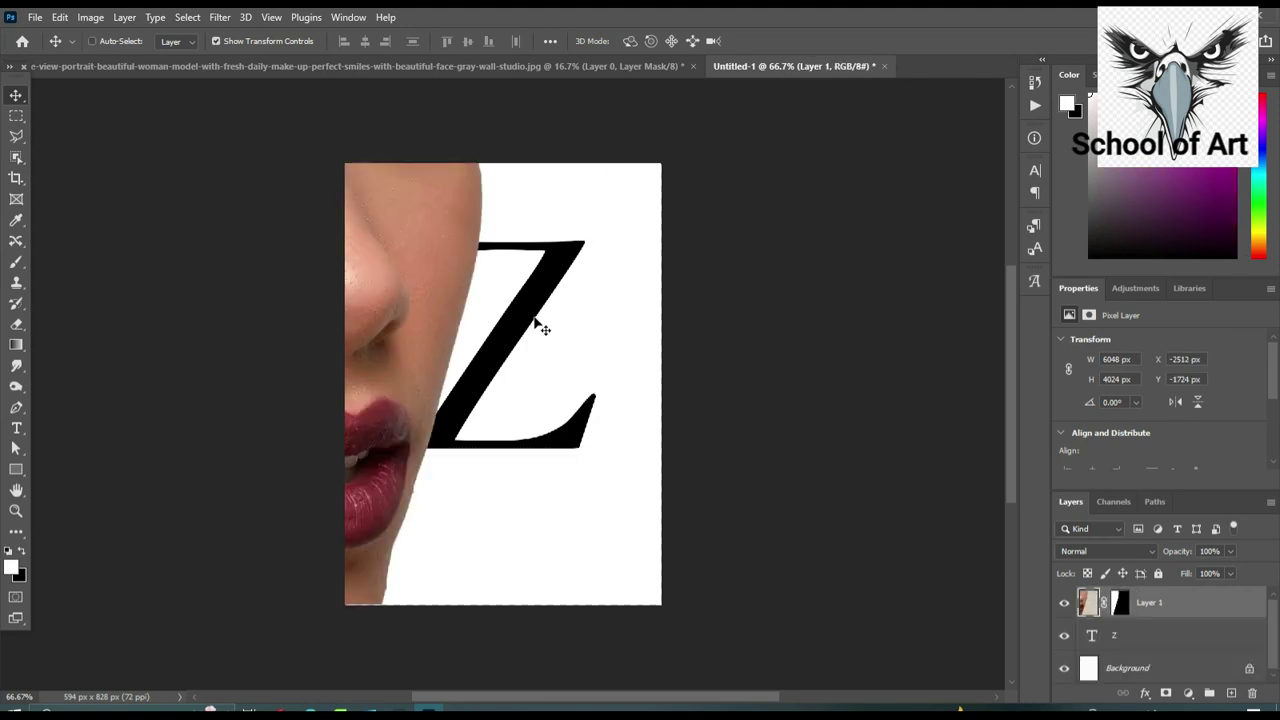
key(ctrl)
key(ctrl+minus)
key(ctrl+minus)
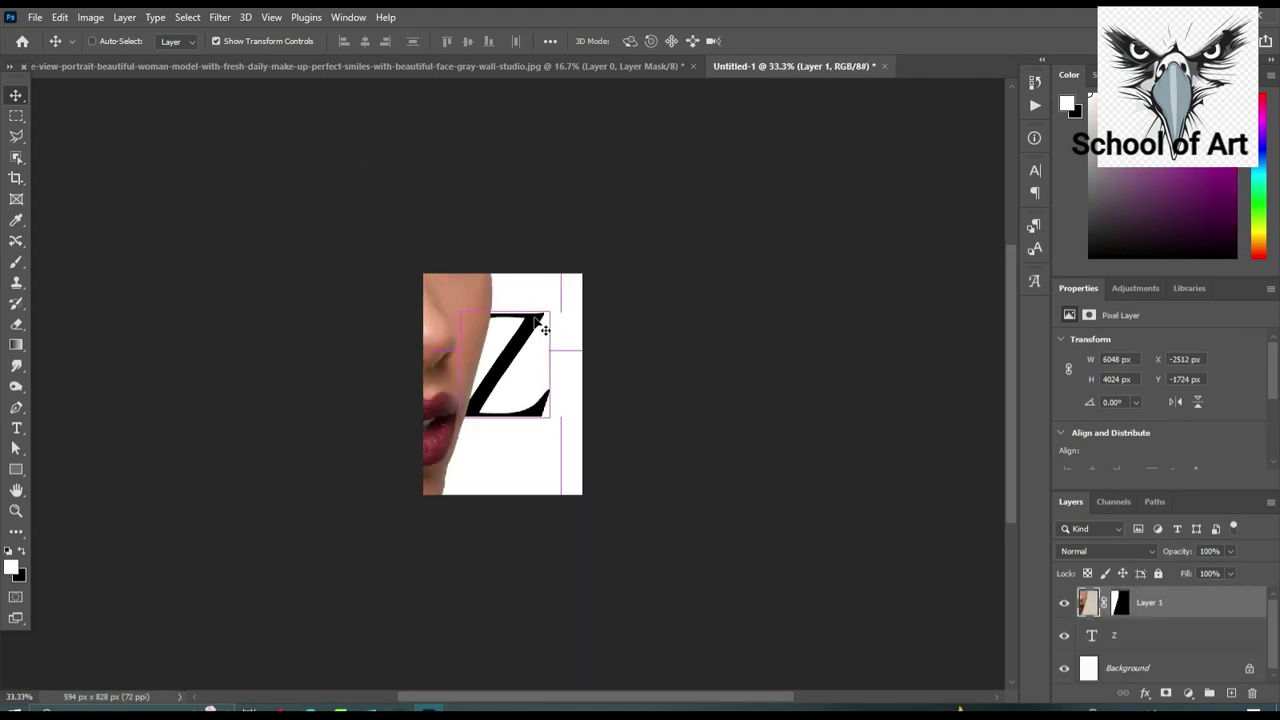
key(ctrl+minus)
key(ctrl+minus)
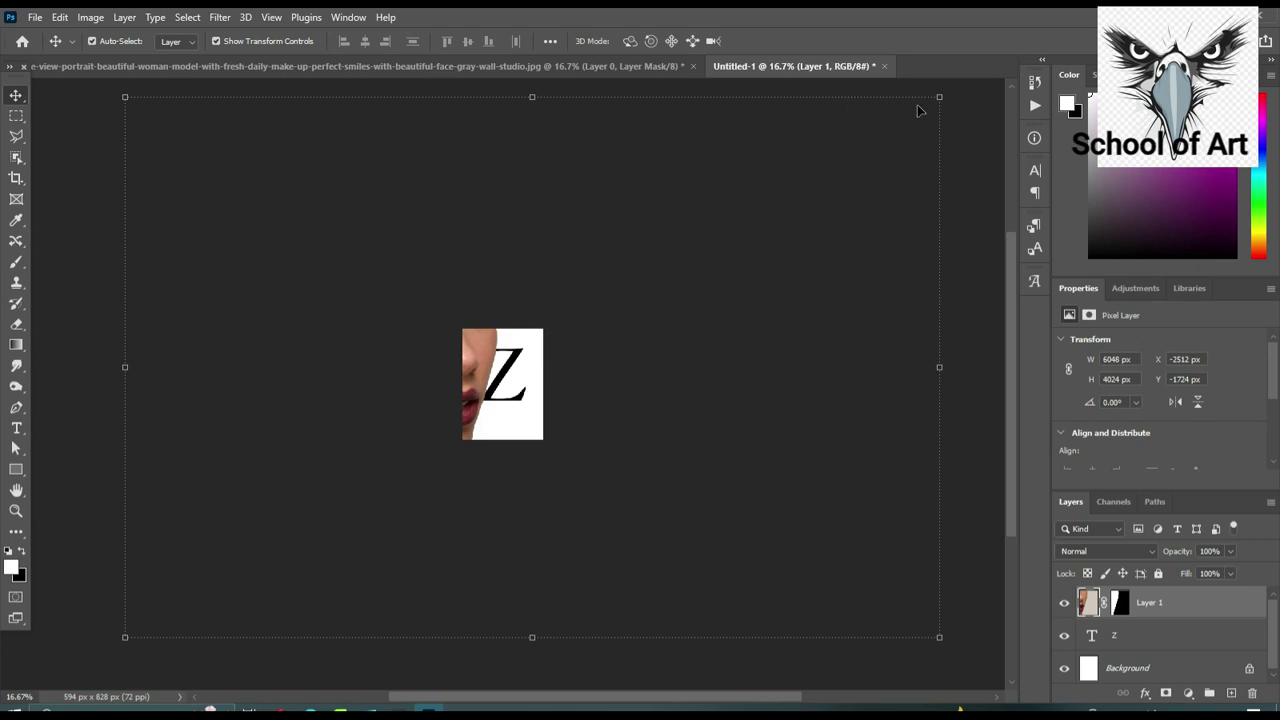
- Scale the portrait to 16.20% and centre her face over the Z, nudged slightly lower
drag(939, 98, 667, 284)
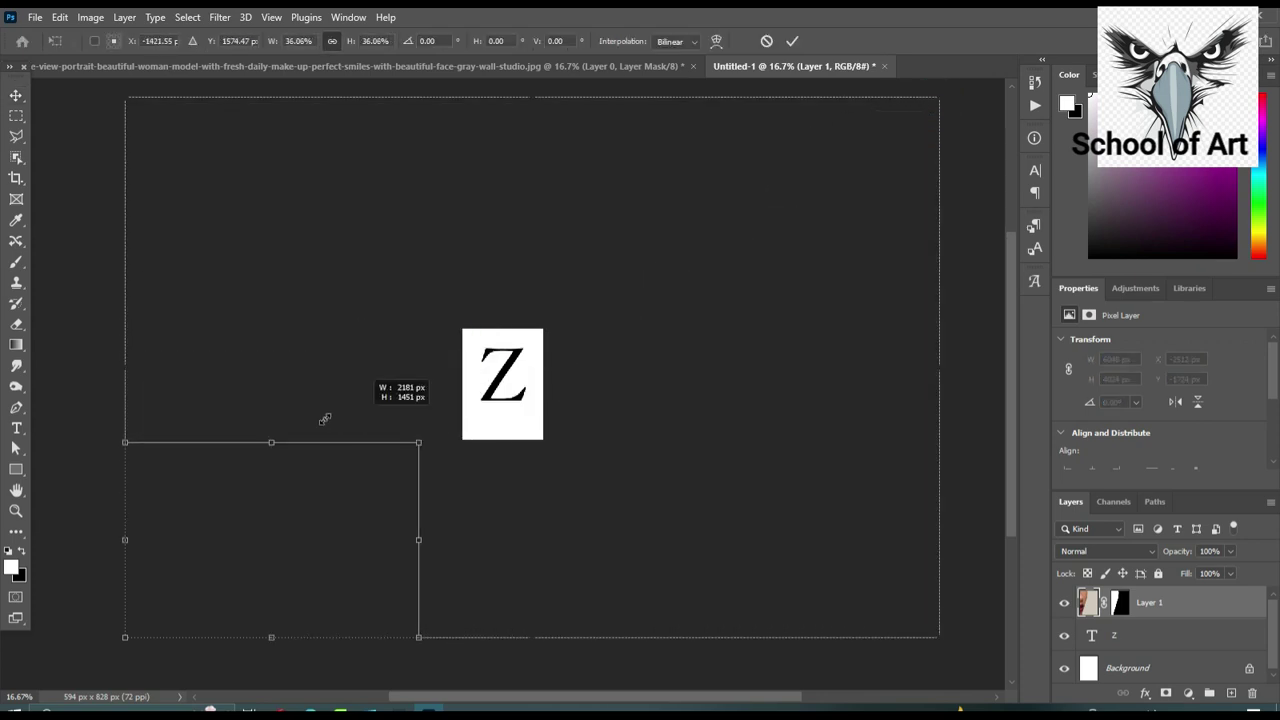
drag(667, 284, 309, 400)
drag(250, 557, 548, 387)
key(ctrl+plus)
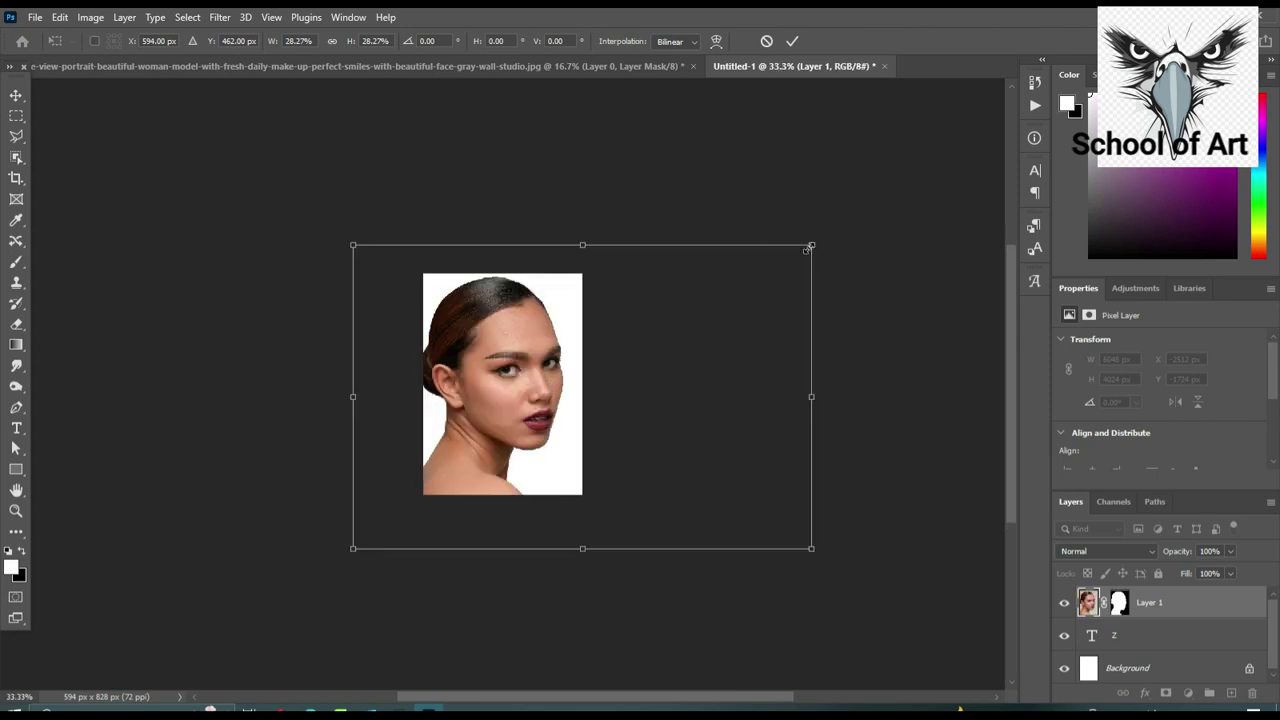
drag(810, 243, 616, 375)
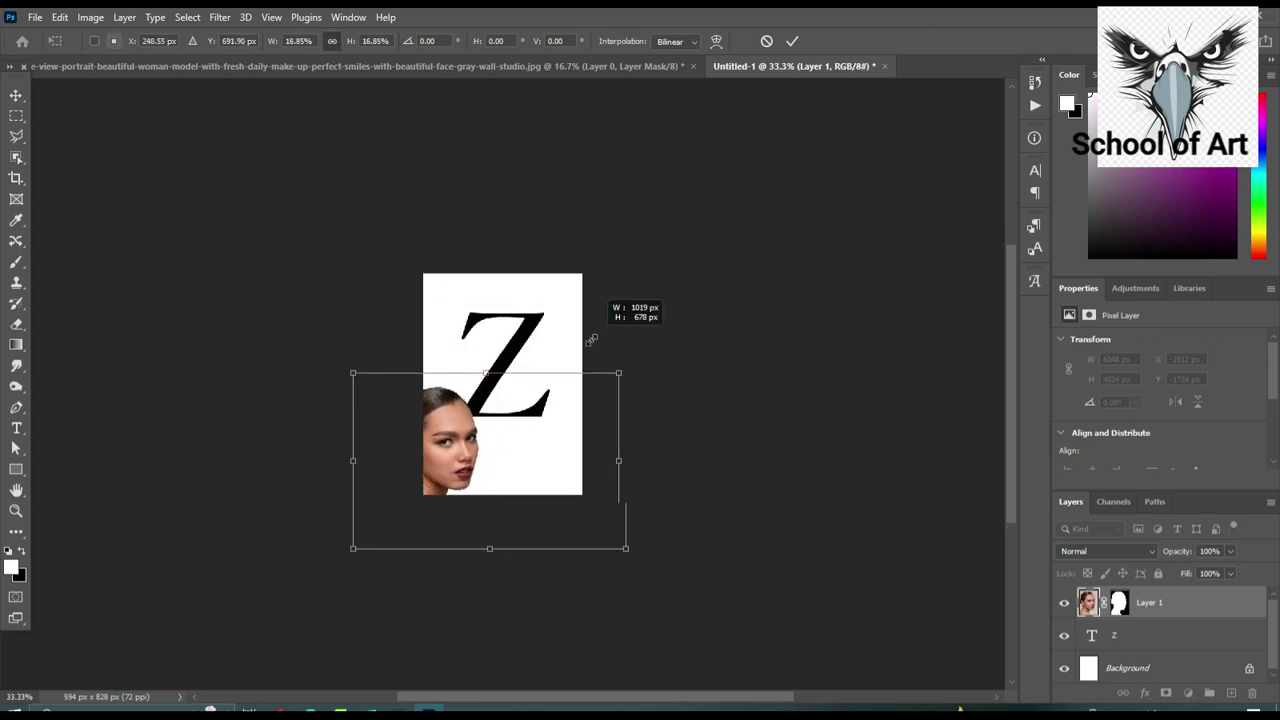
mouse_move(443, 472)
mouse_down()
mouse_move(528, 389)
mouse_move(522, 375)
mouse_up()
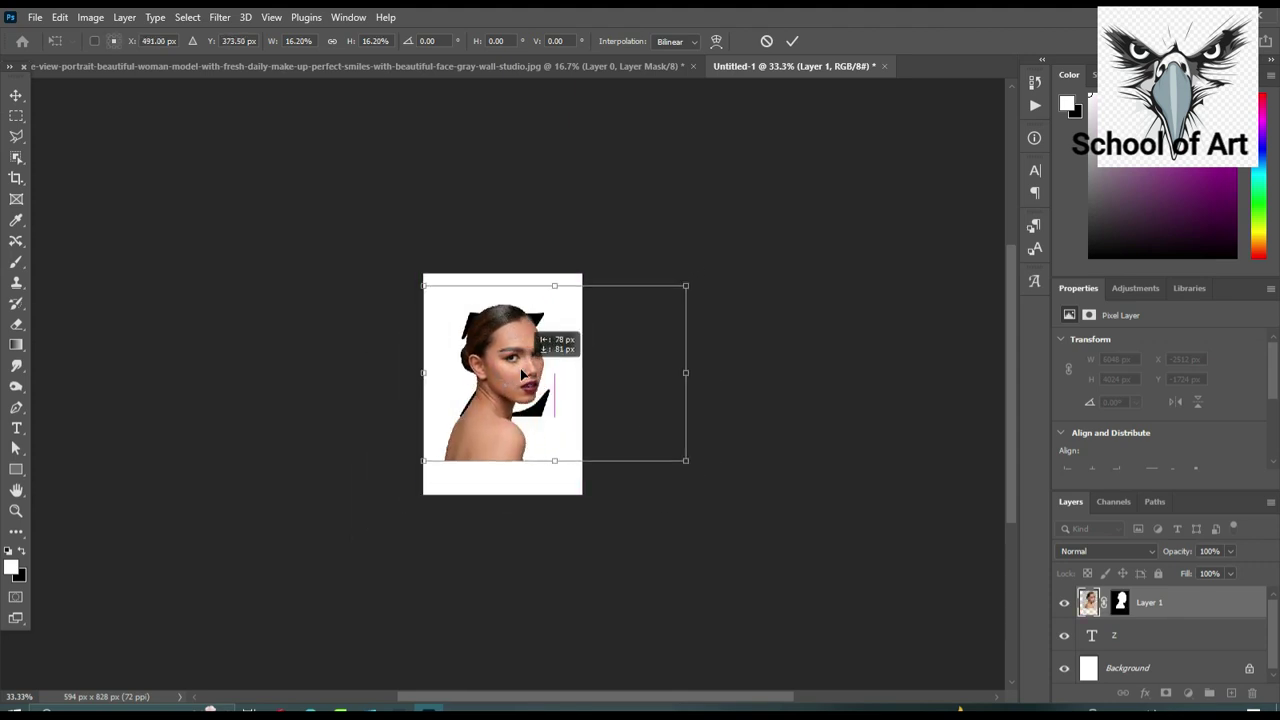
scroll(520, 374, down, 1)
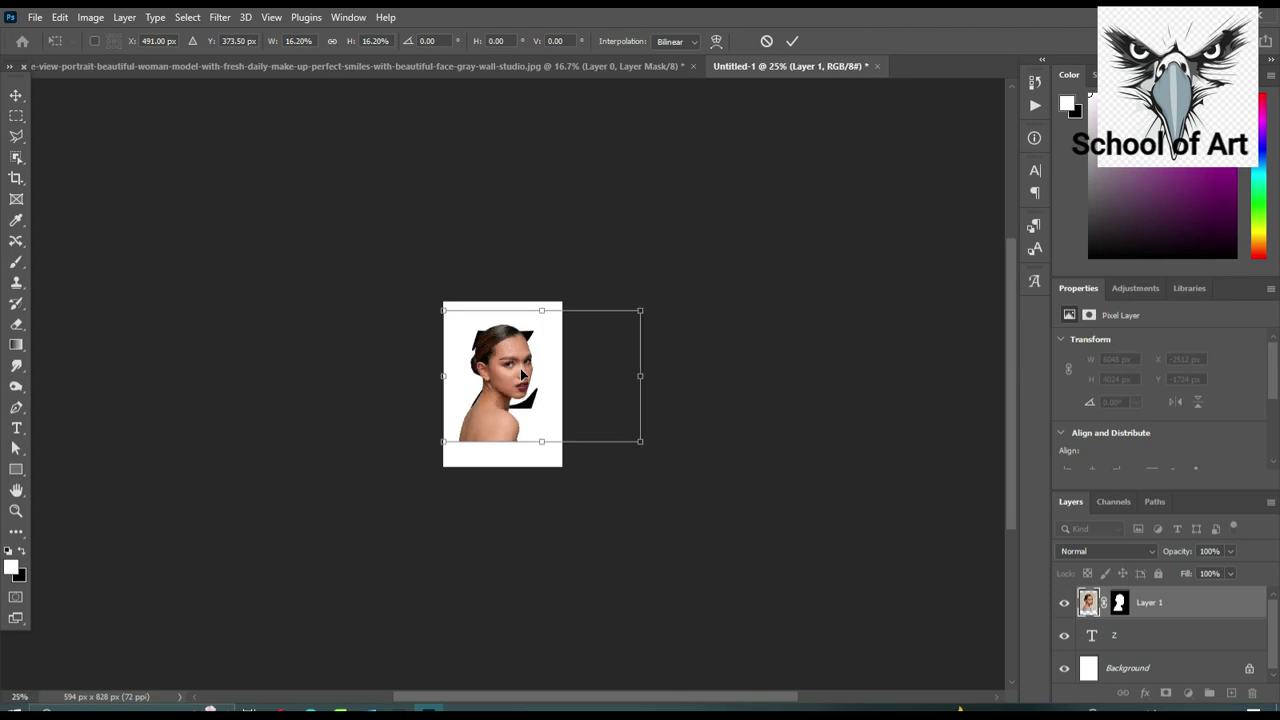
scroll(520, 374, up, 1)
scroll(520, 374, up, 3)
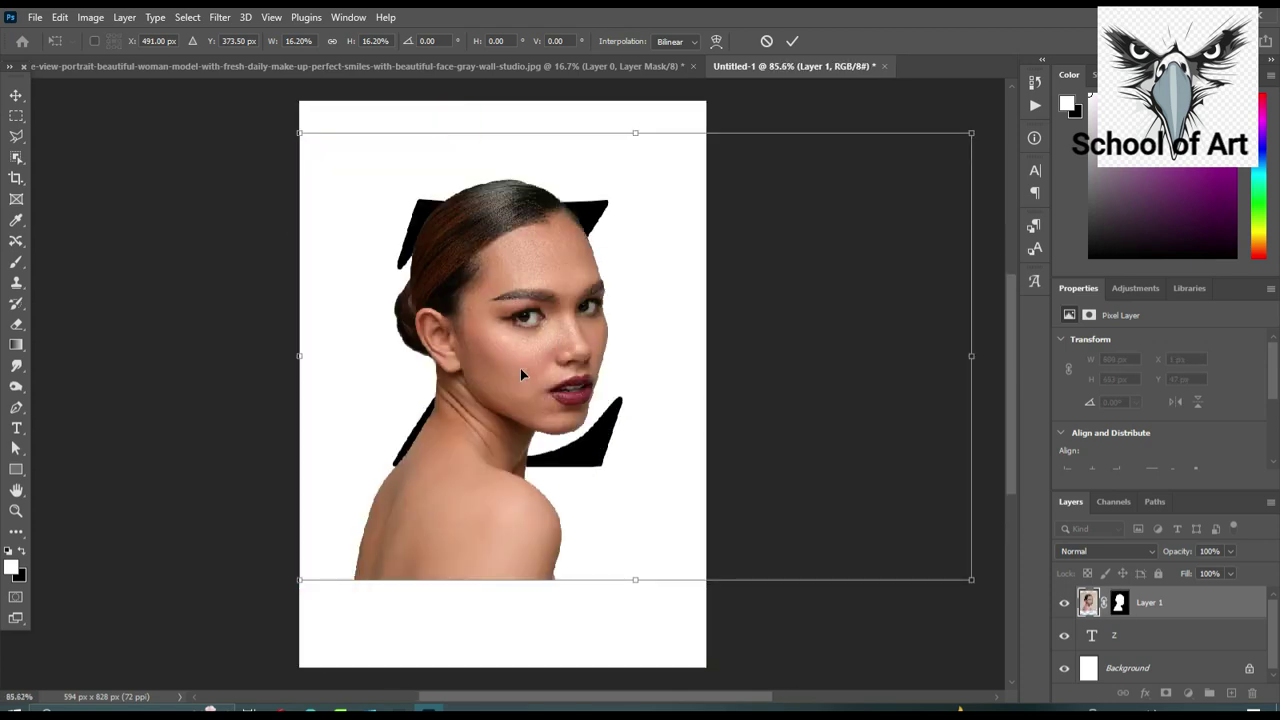
drag(536, 315, 537, 333)
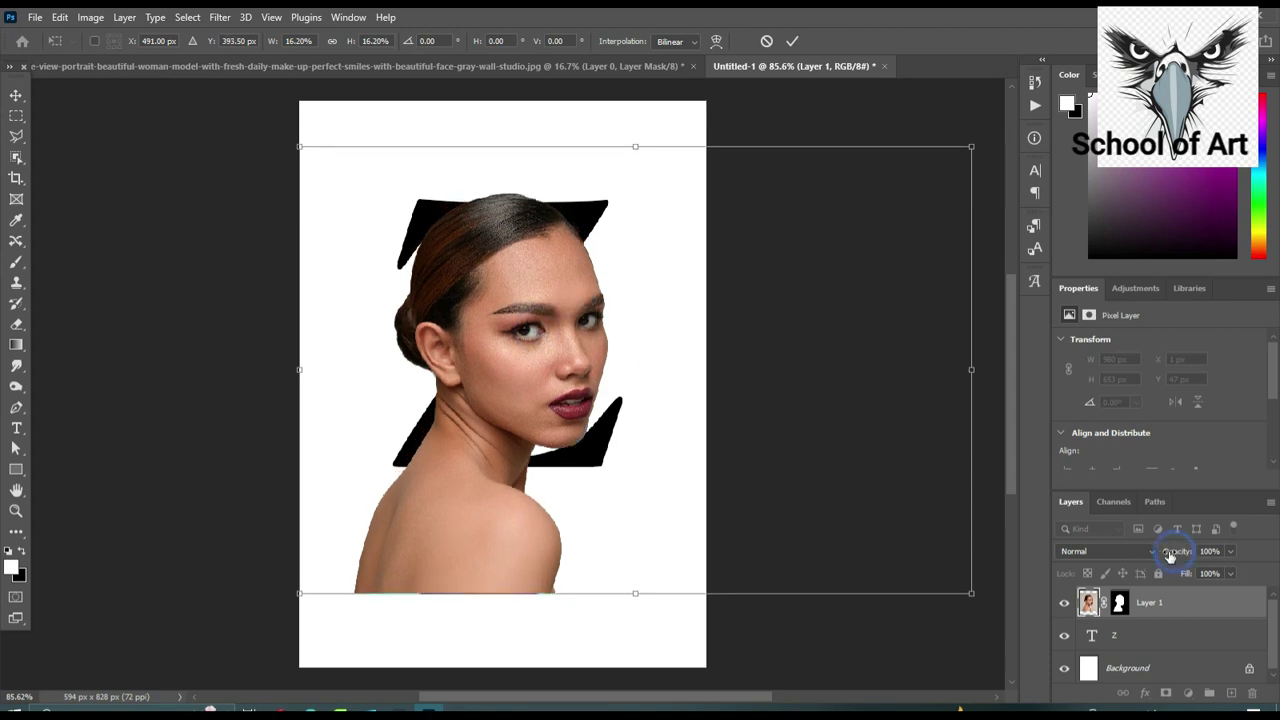
- Lower Layer 1's opacity to 77% and commit its new size and position
drag(1176, 556, 1156, 556)
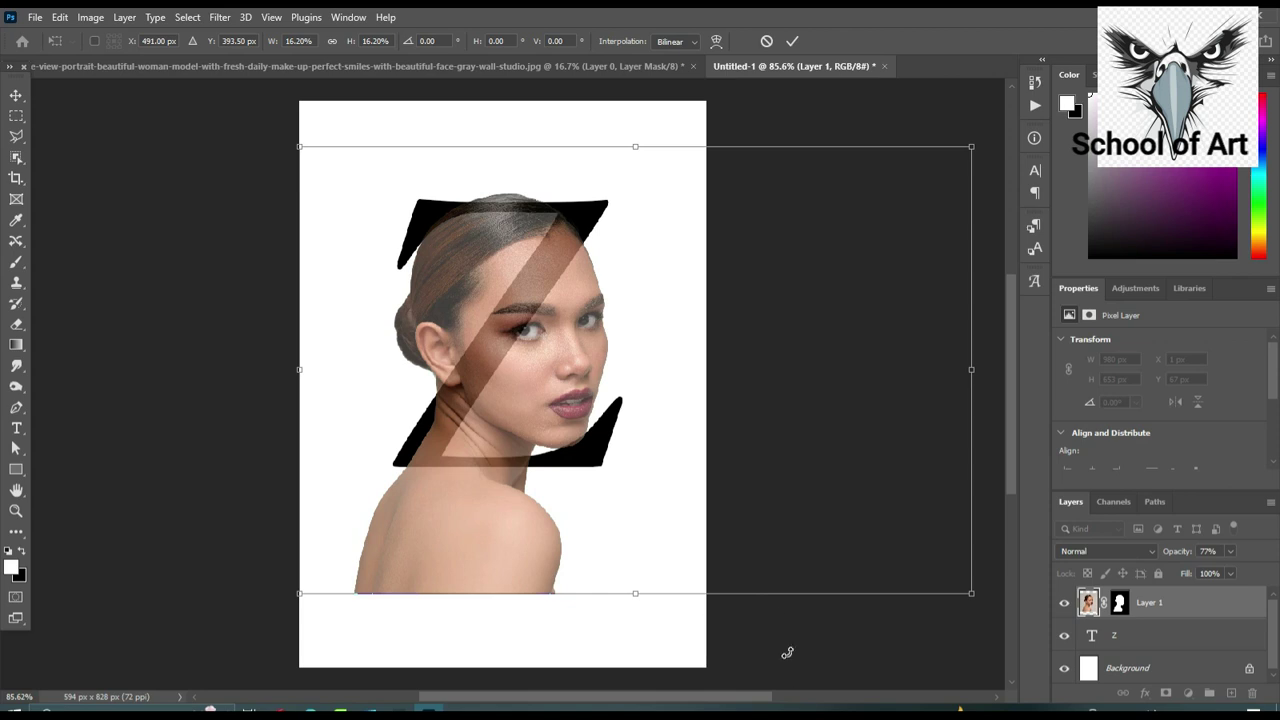
click(792, 41)
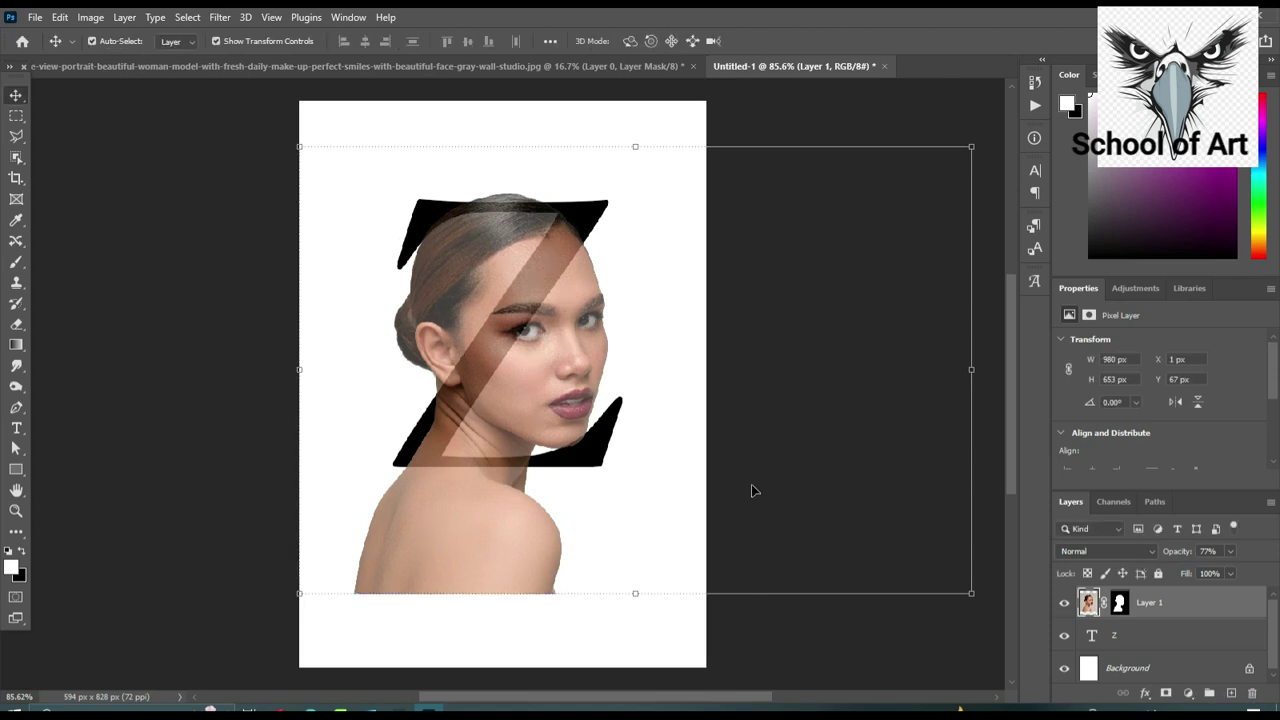
click(752, 660)
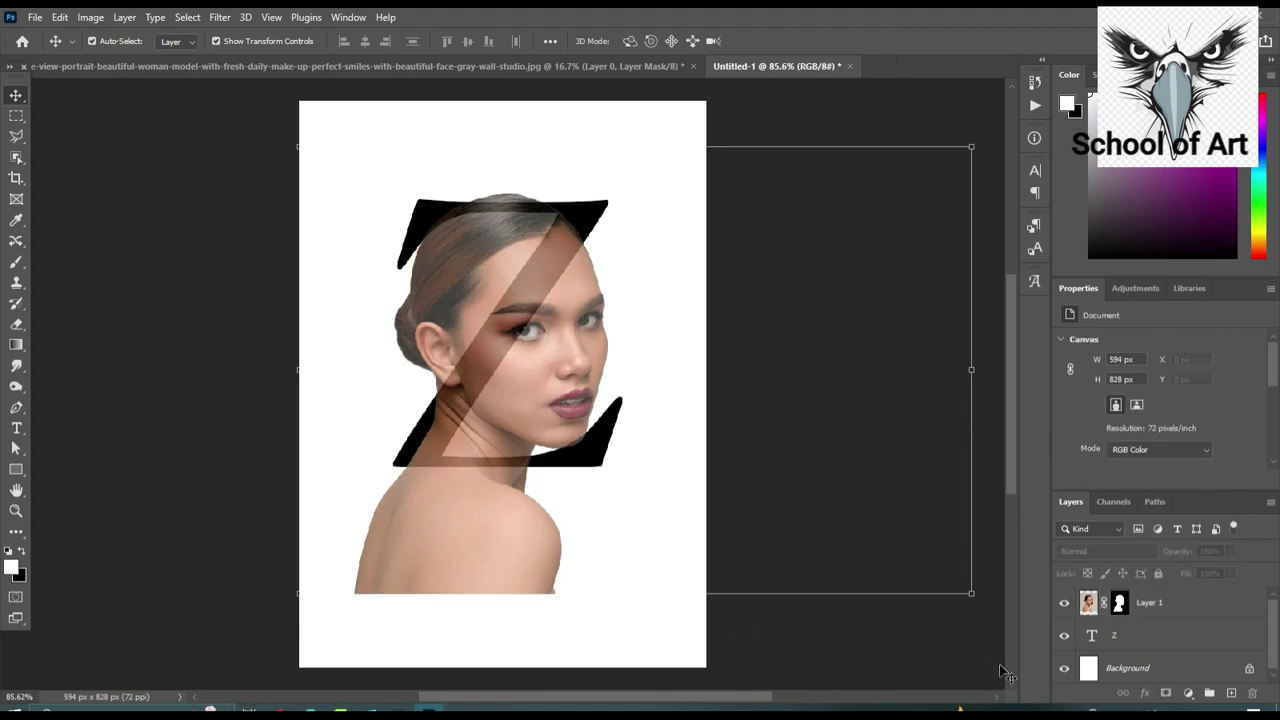
click(1121, 641)
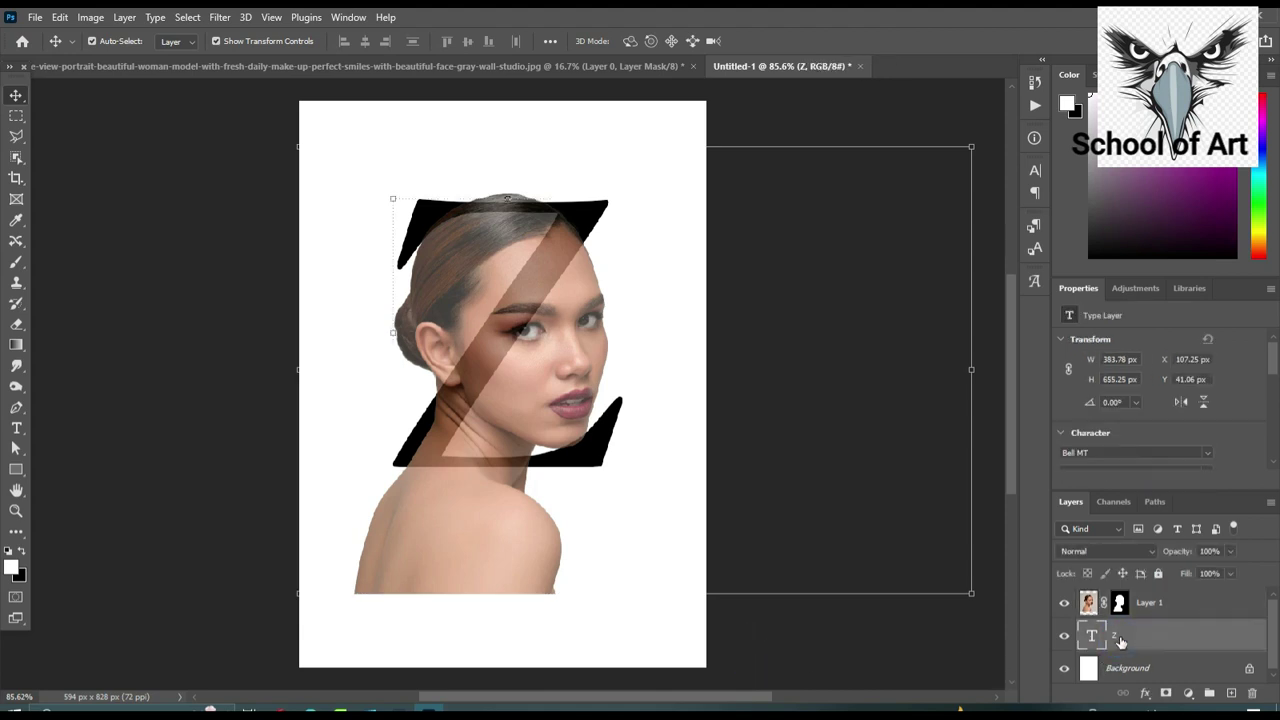
- Load the Z letter's shape as a selection and target Layer 1's mask
ctrl+click(1121, 641)
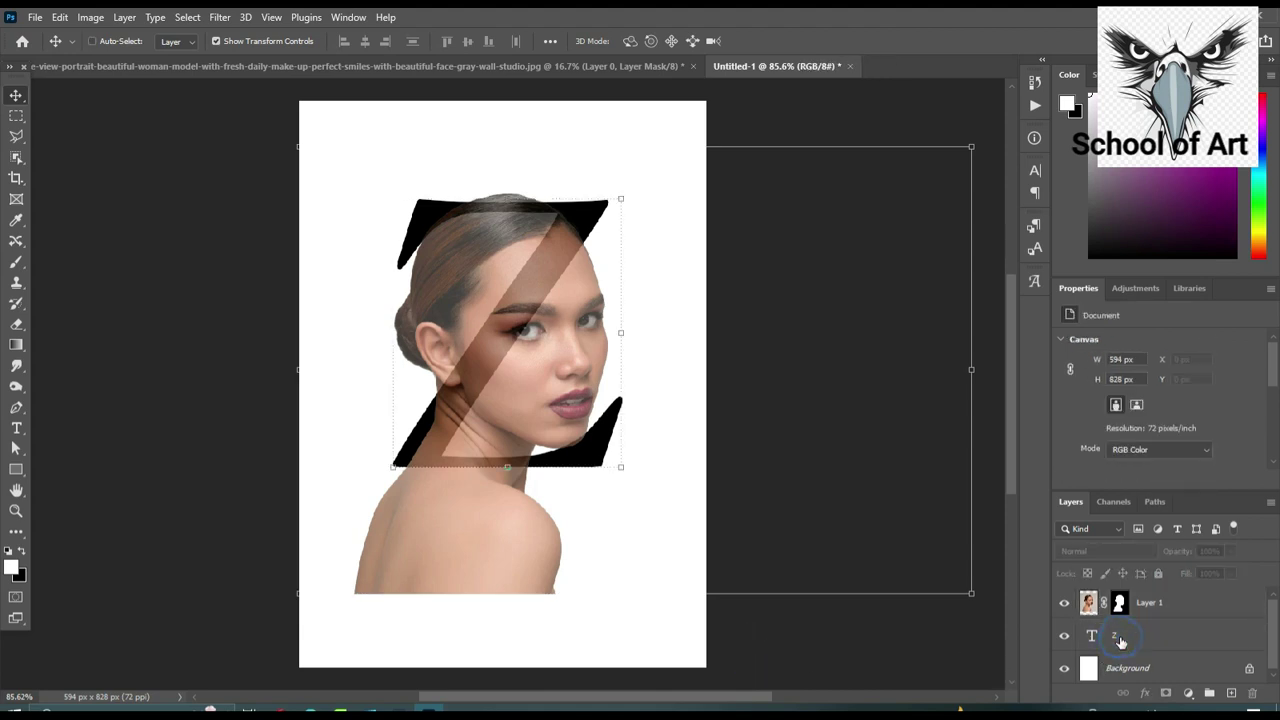
click(1090, 640)
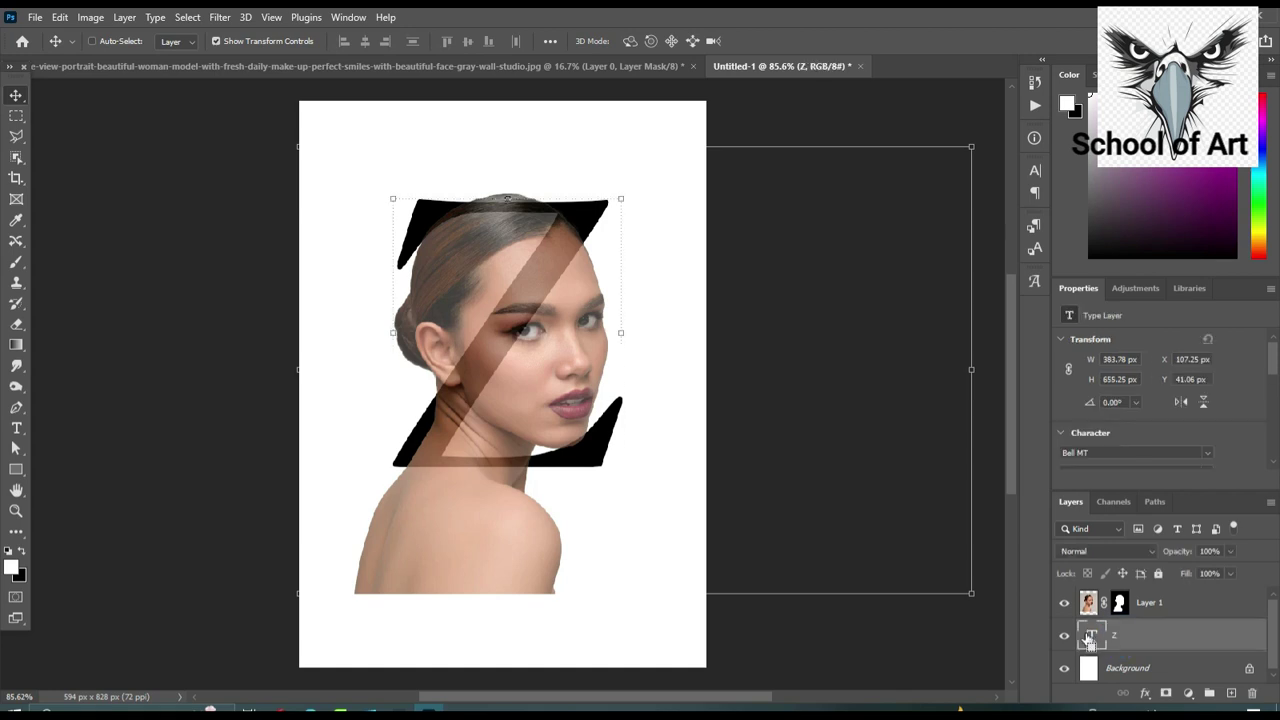
ctrl+click(1090, 637)
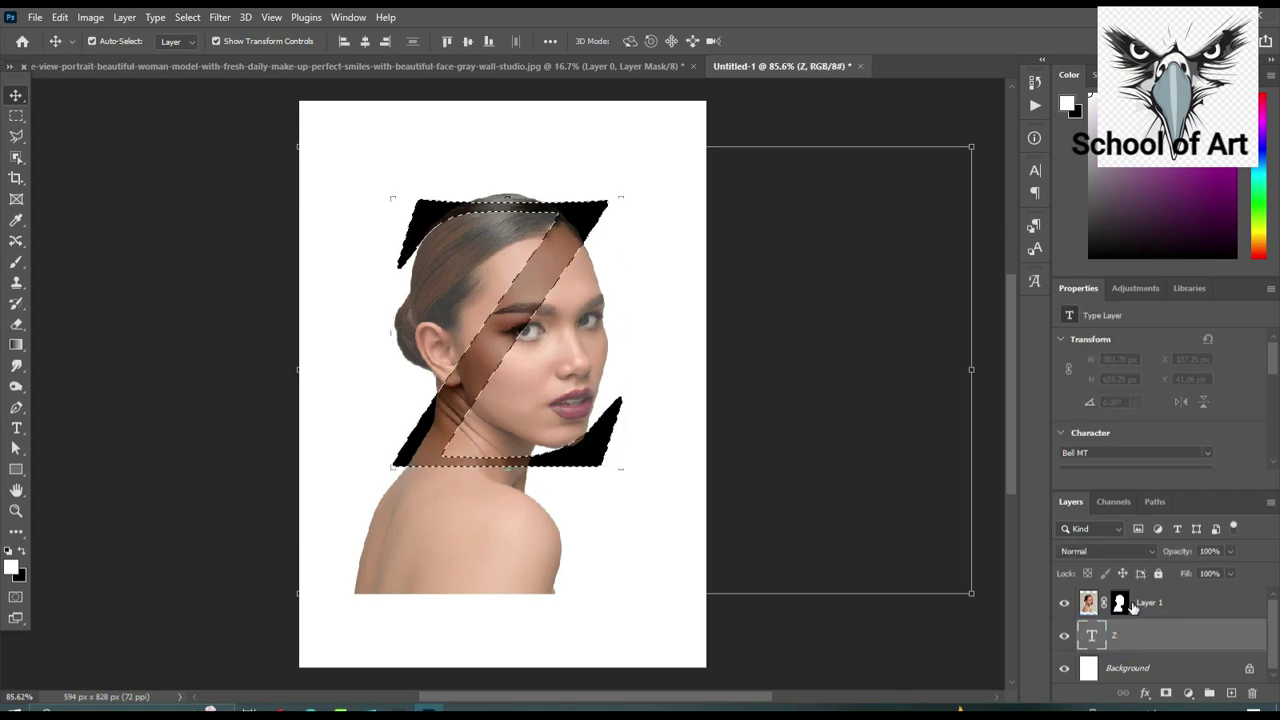
click(1122, 604)
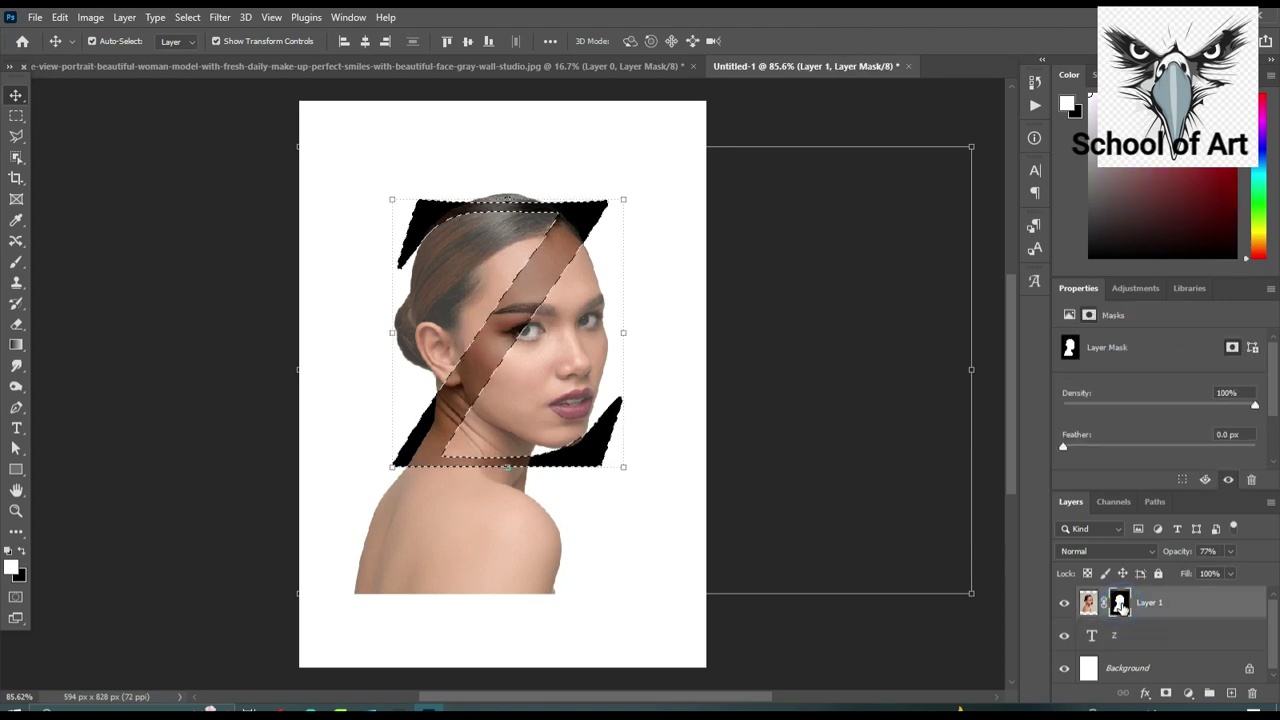
click(16, 264)
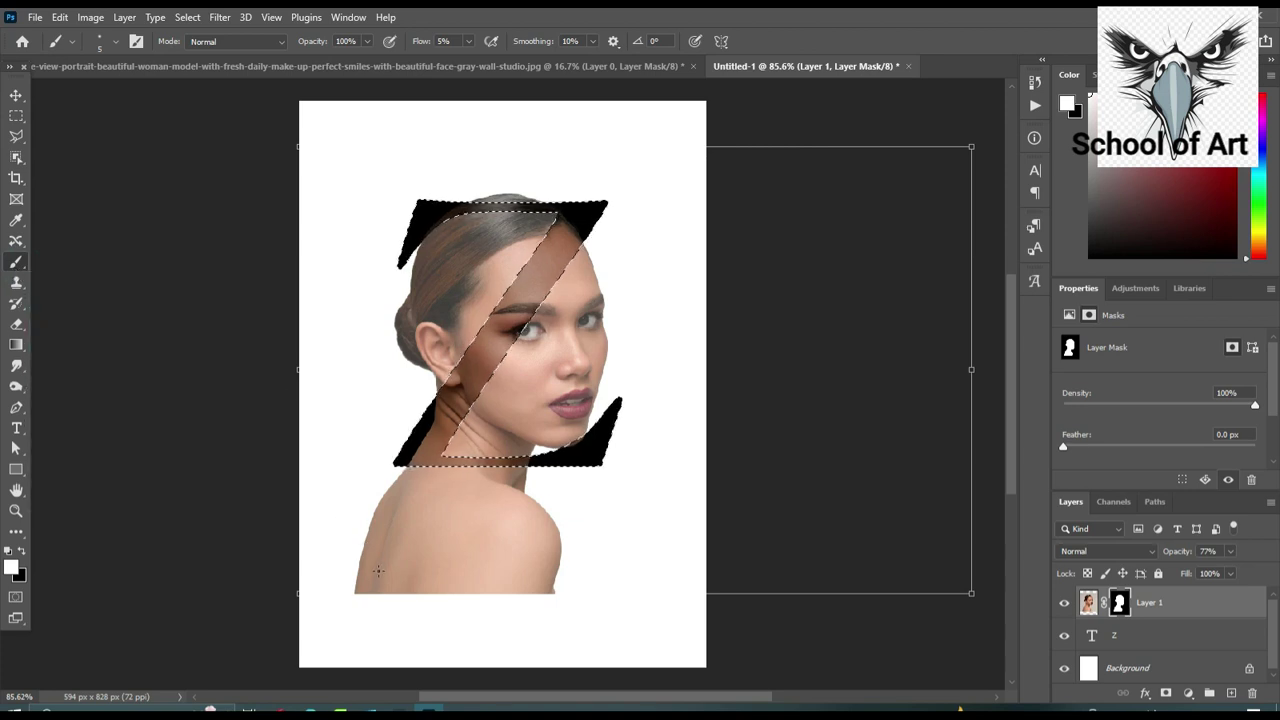
- Set up a soft round 146 px brush with 9% hardness painting black
click(100, 44)
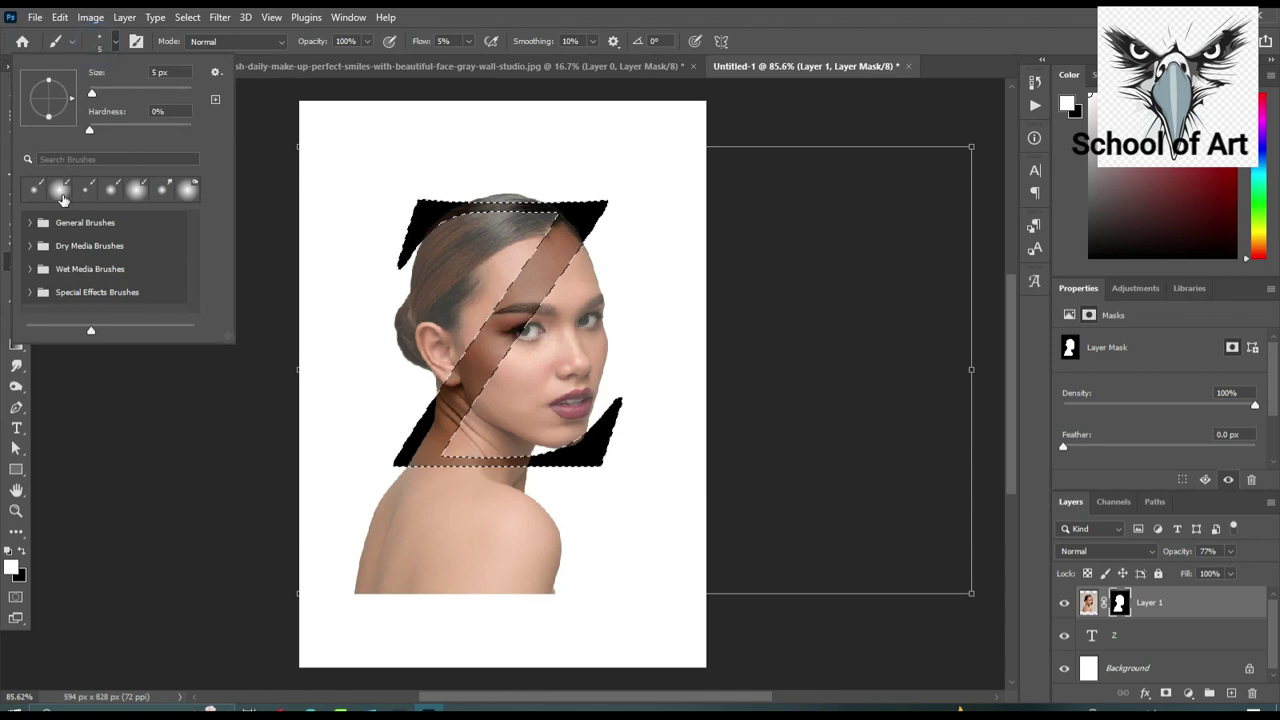
click(35, 189)
click(105, 92)
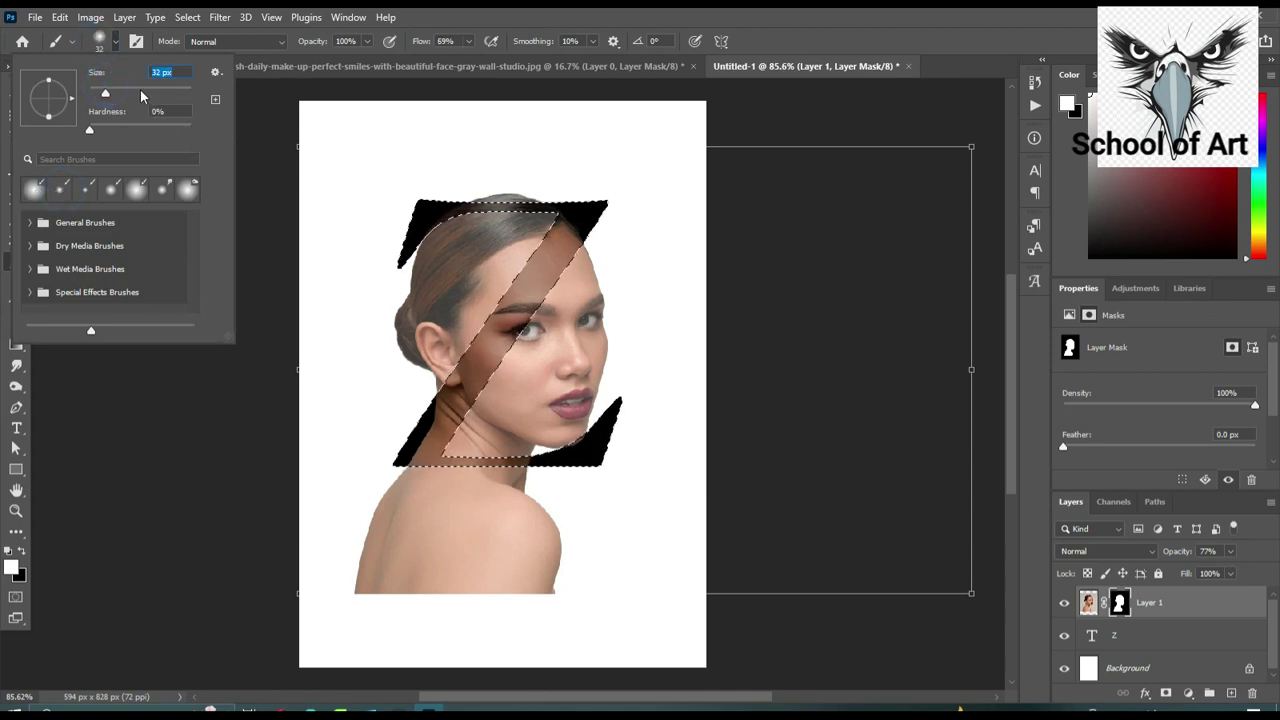
click(137, 92)
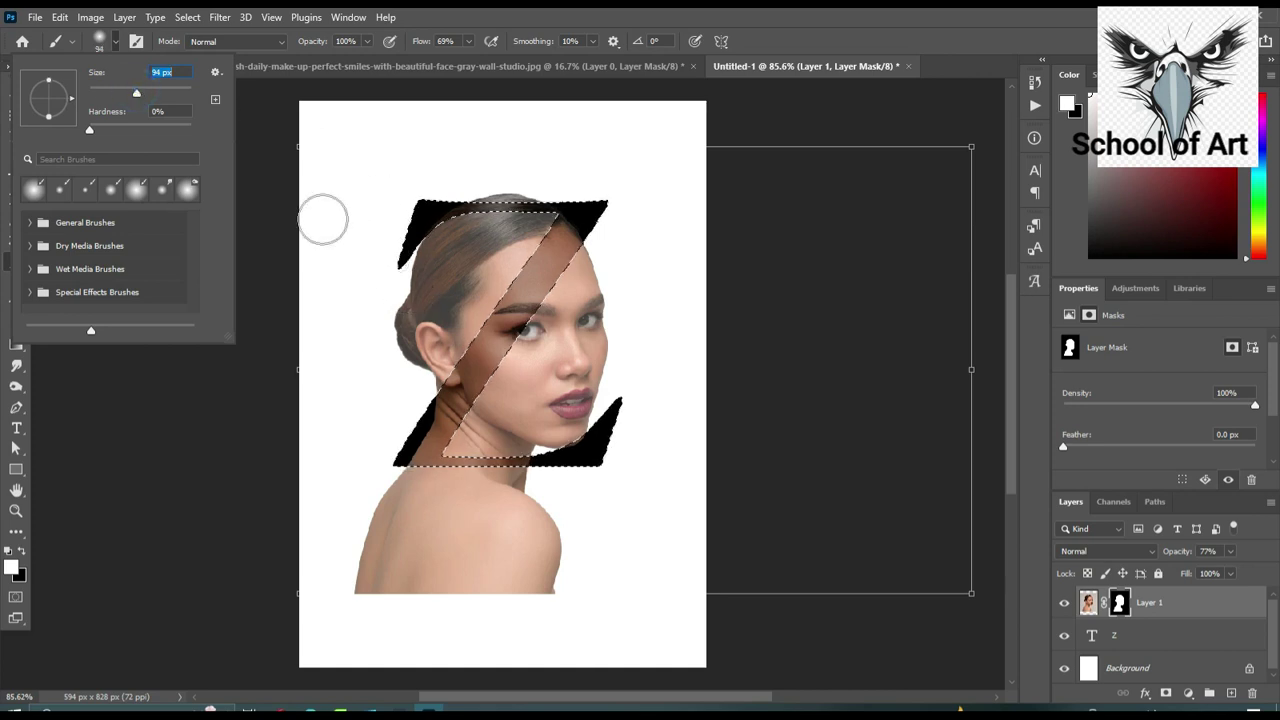
click(152, 92)
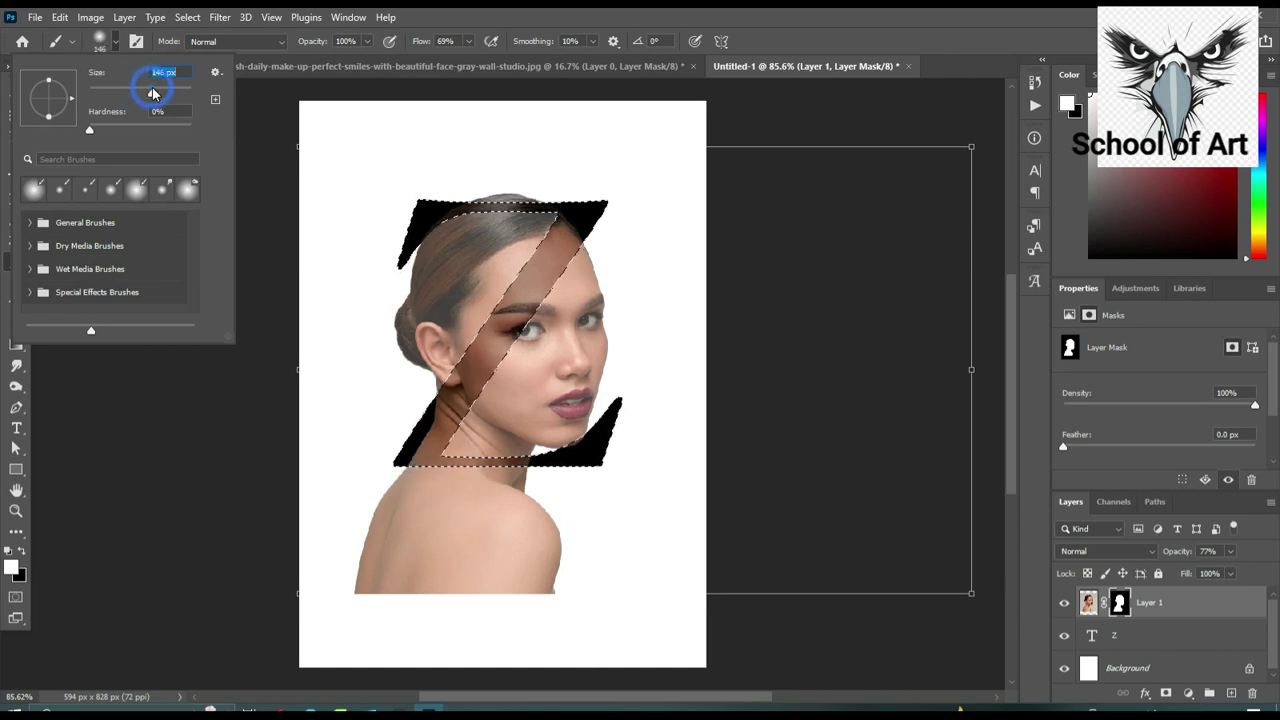
drag(89, 130, 98, 130)
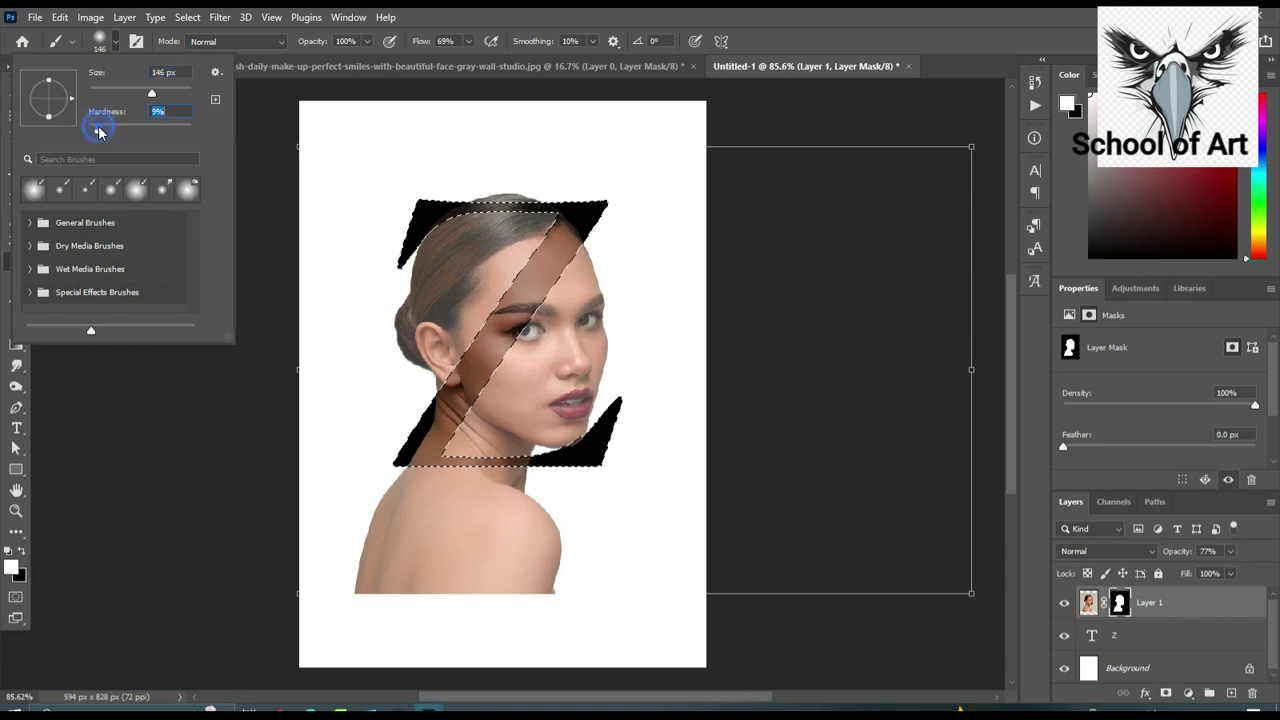
click(386, 506)
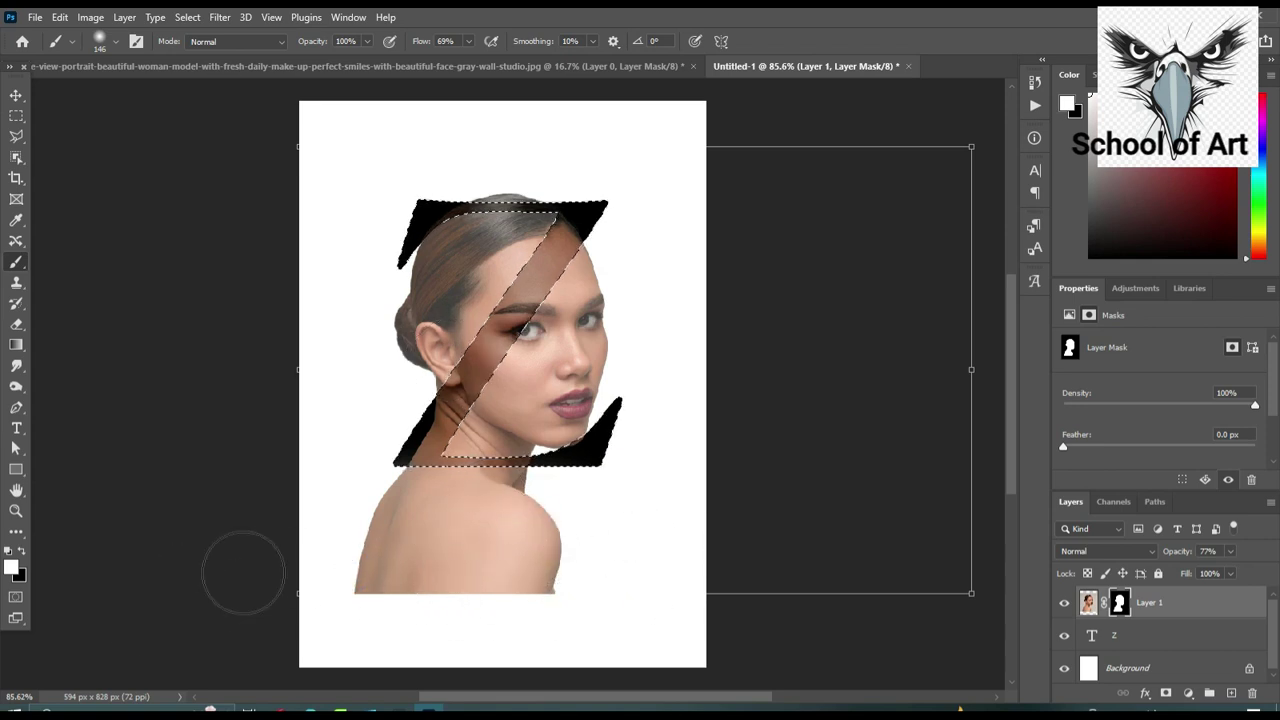
click(21, 551)
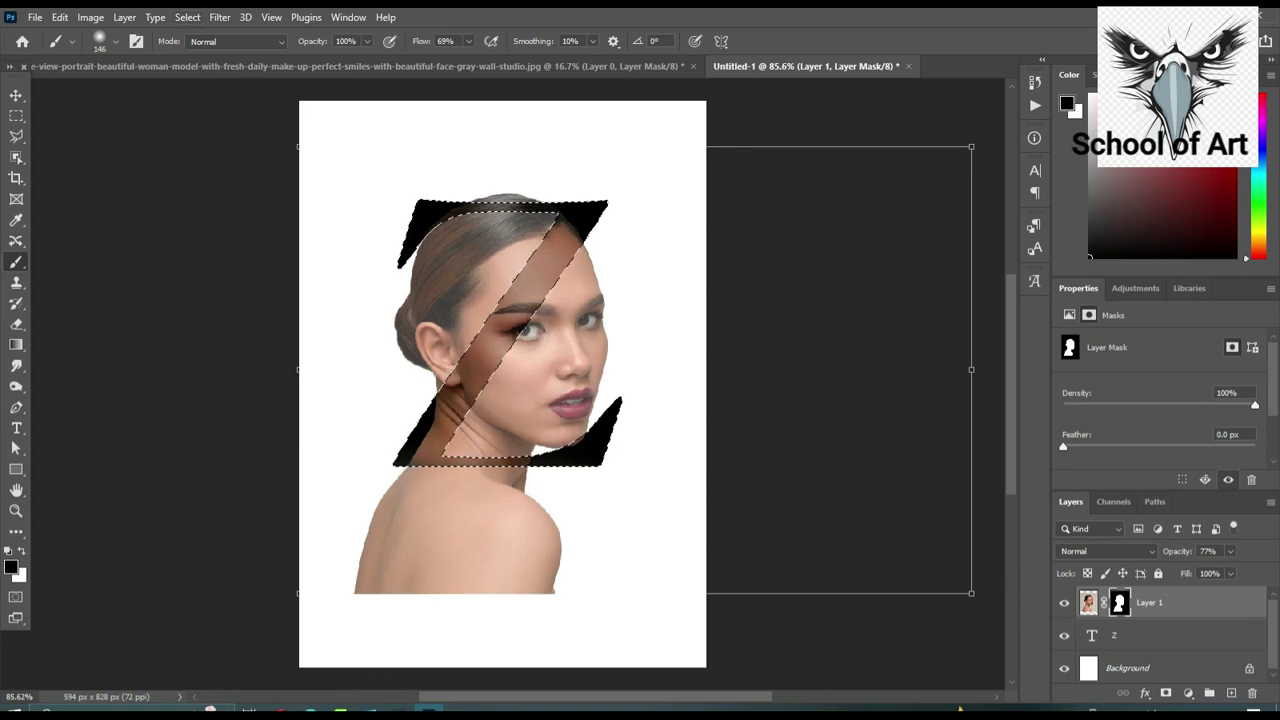
click(188, 18)
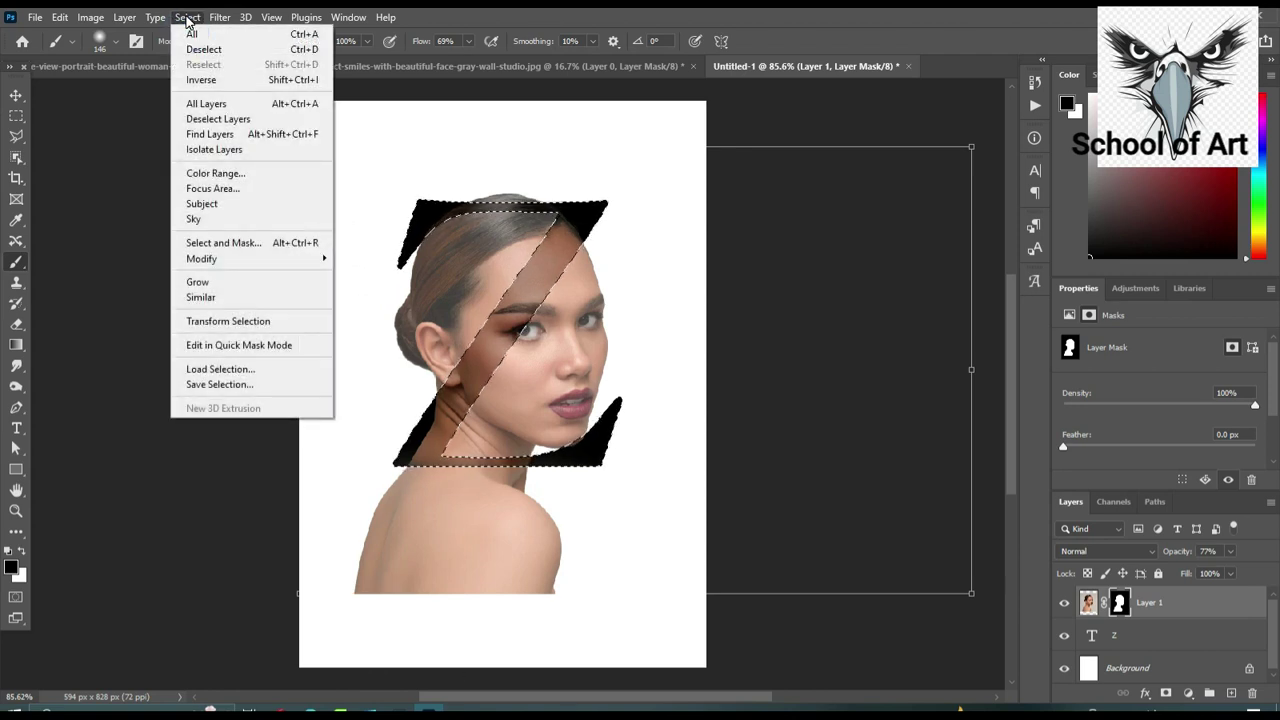
- Invert the selection and mask out the shoulders and left hair outside the Z
click(216, 82)
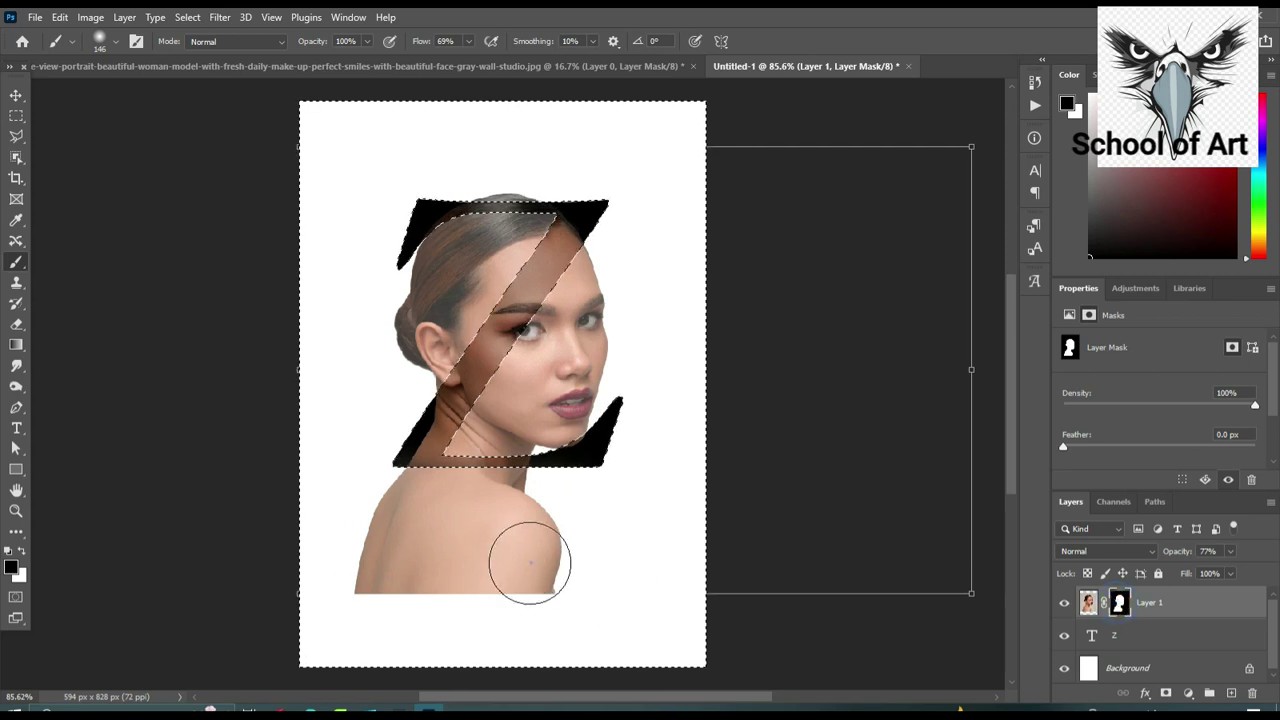
mouse_move(529, 563)
mouse_down()
mouse_move(480, 566)
mouse_move(515, 584)
mouse_move(574, 537)
mouse_move(314, 529)
mouse_move(690, 520)
mouse_move(276, 515)
mouse_move(606, 509)
mouse_move(374, 506)
mouse_move(525, 510)
mouse_up()
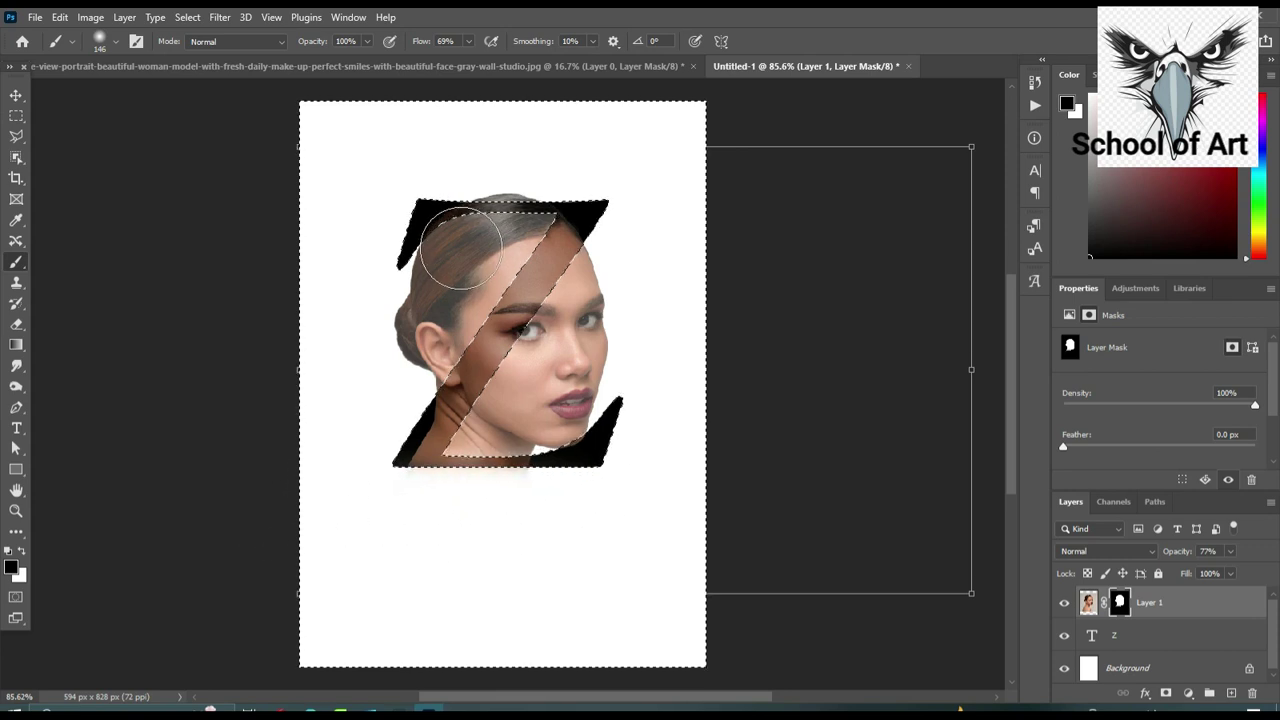
mouse_move(459, 259)
mouse_down()
mouse_move(403, 246)
mouse_move(374, 354)
mouse_up()
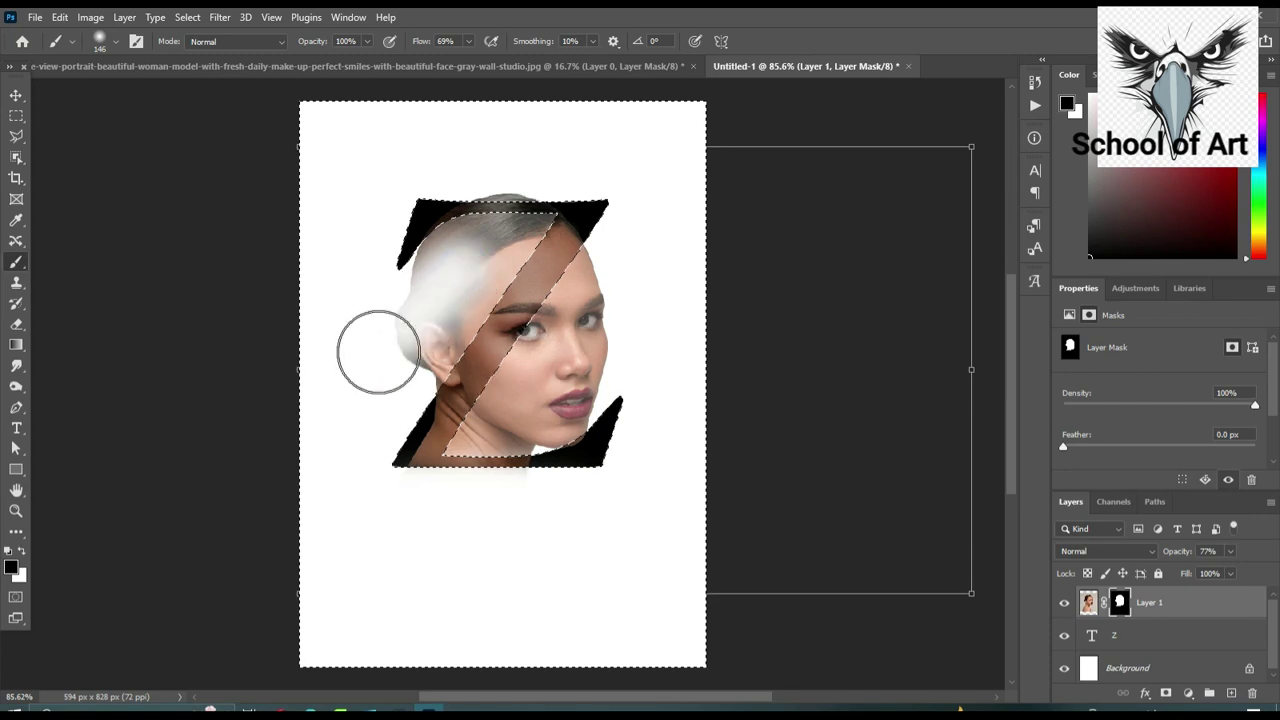
- With a soft 30%-flow brush, mask the hair, ear and head top outside the Z's left side
click(100, 41)
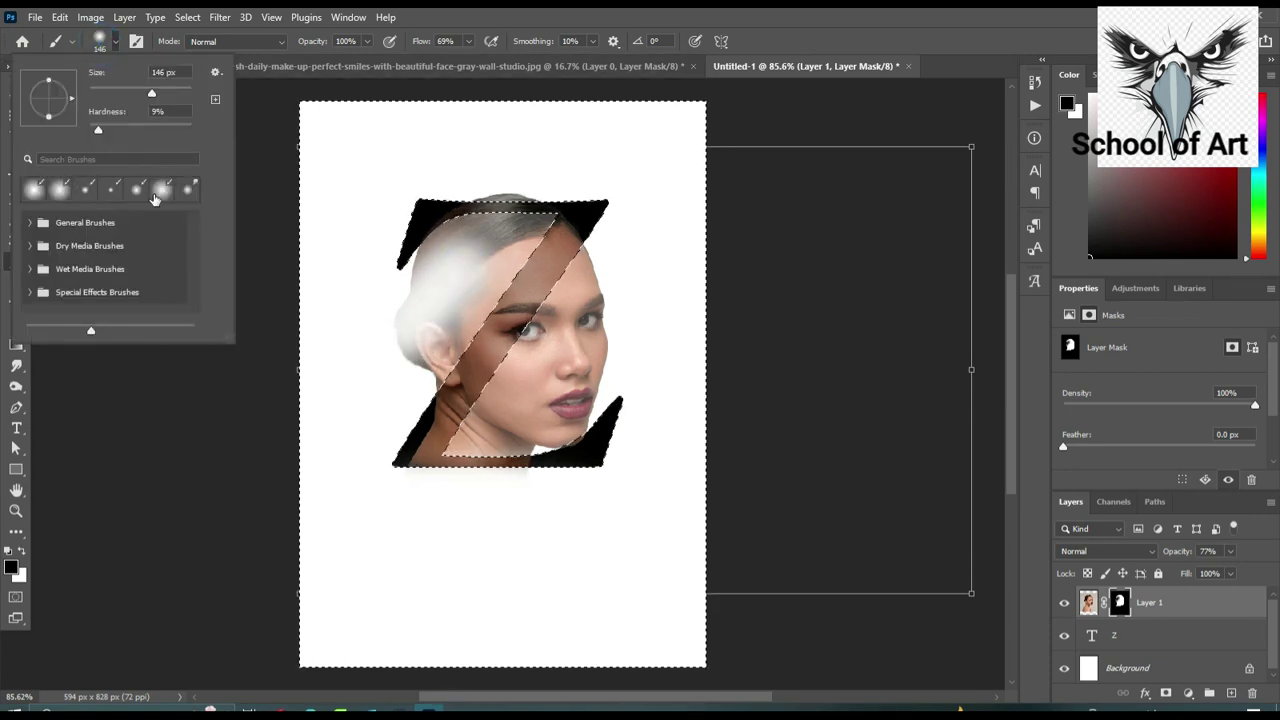
click(139, 188)
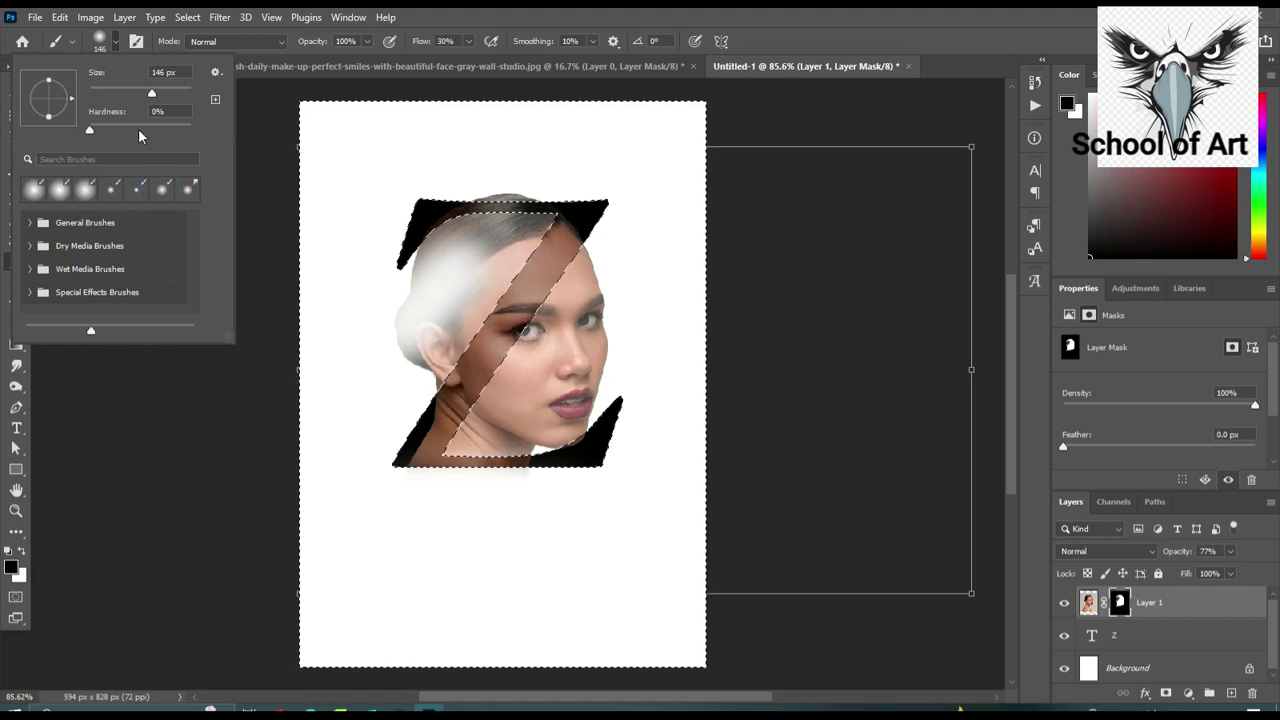
click(428, 291)
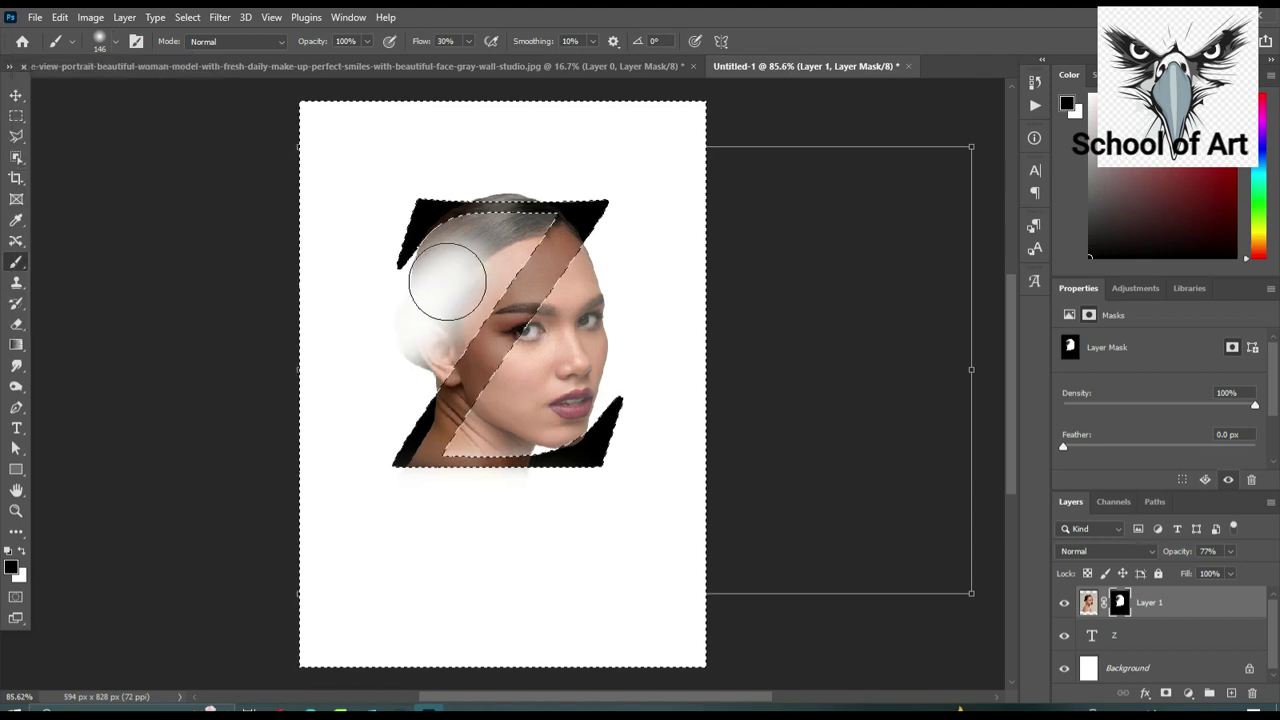
mouse_move(447, 282)
mouse_down()
mouse_move(457, 251)
mouse_move(417, 309)
mouse_move(486, 229)
mouse_move(494, 246)
mouse_move(457, 229)
mouse_up()
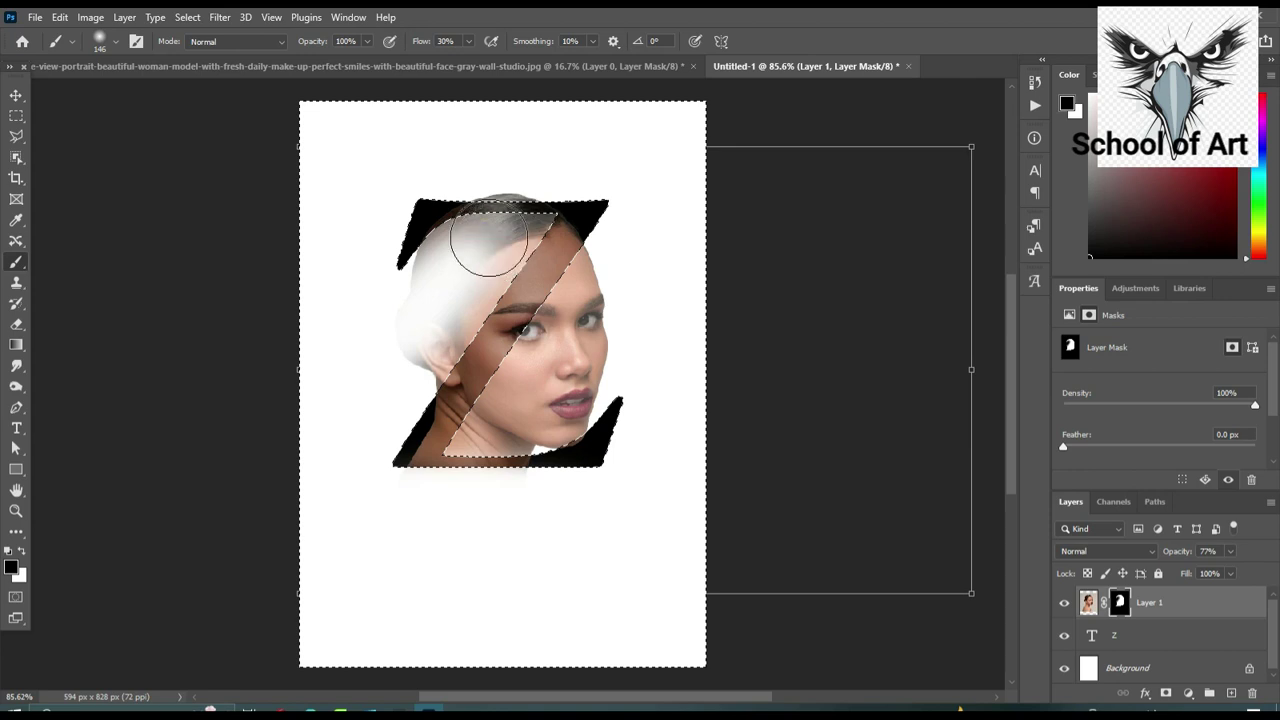
click(428, 226)
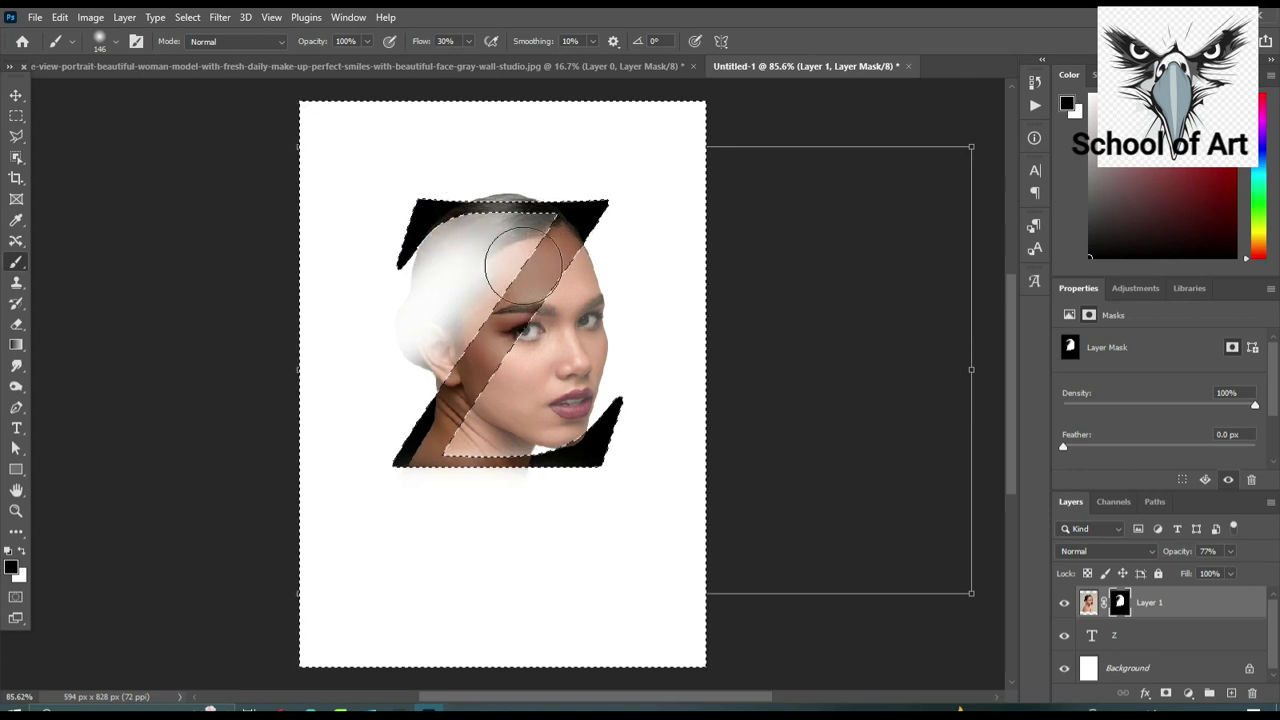
drag(471, 271, 357, 400)
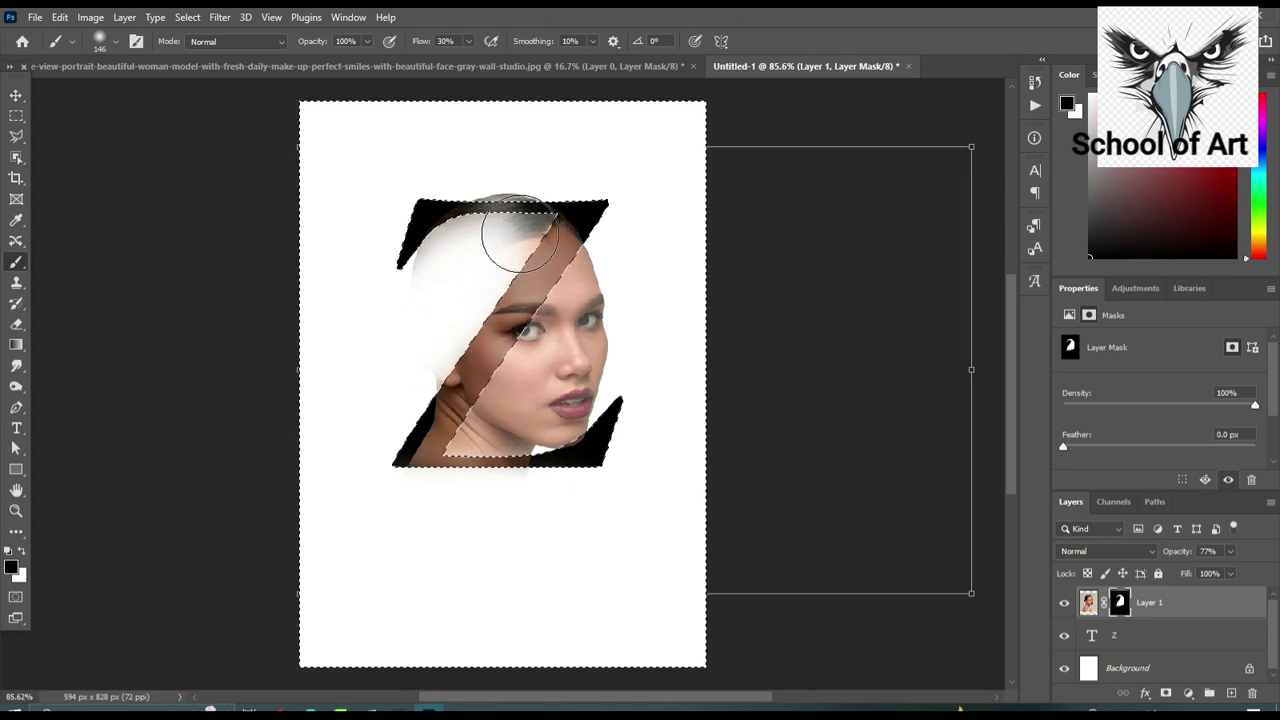
drag(518, 232, 423, 224)
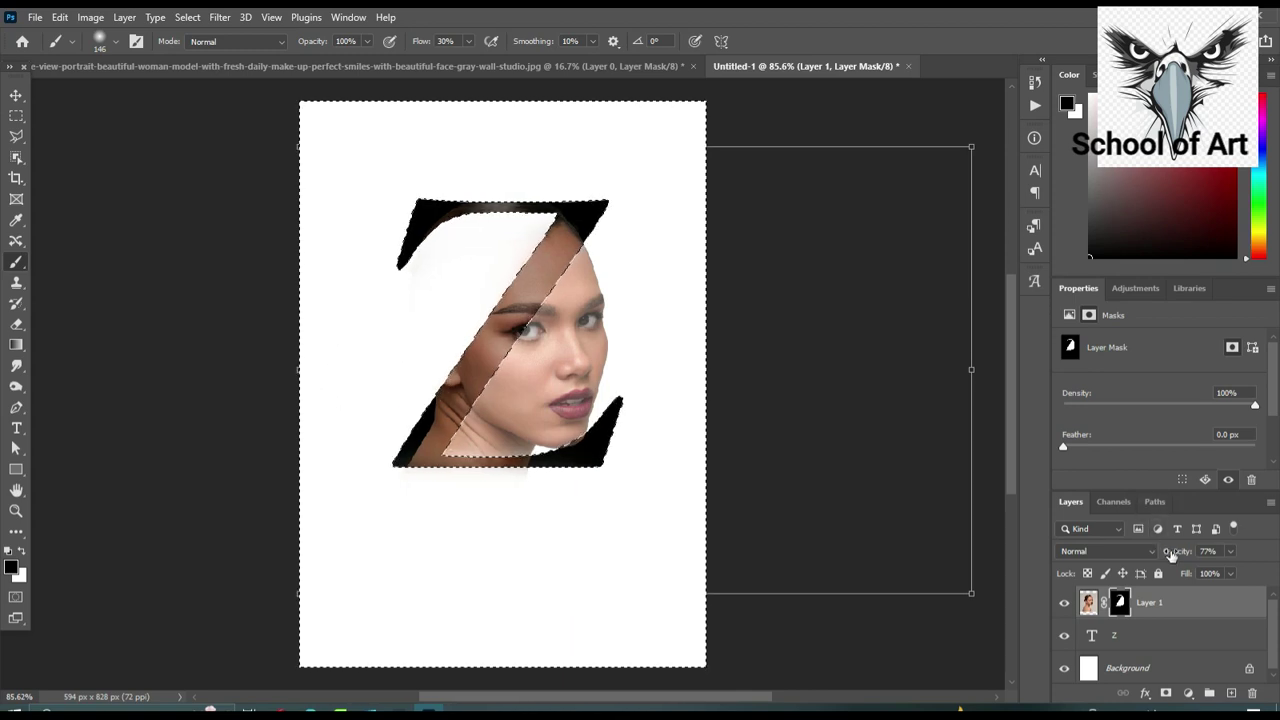
- Set the portrait layer's opacity to 100%
double_click(1208, 551)
text(100)
key(Return)
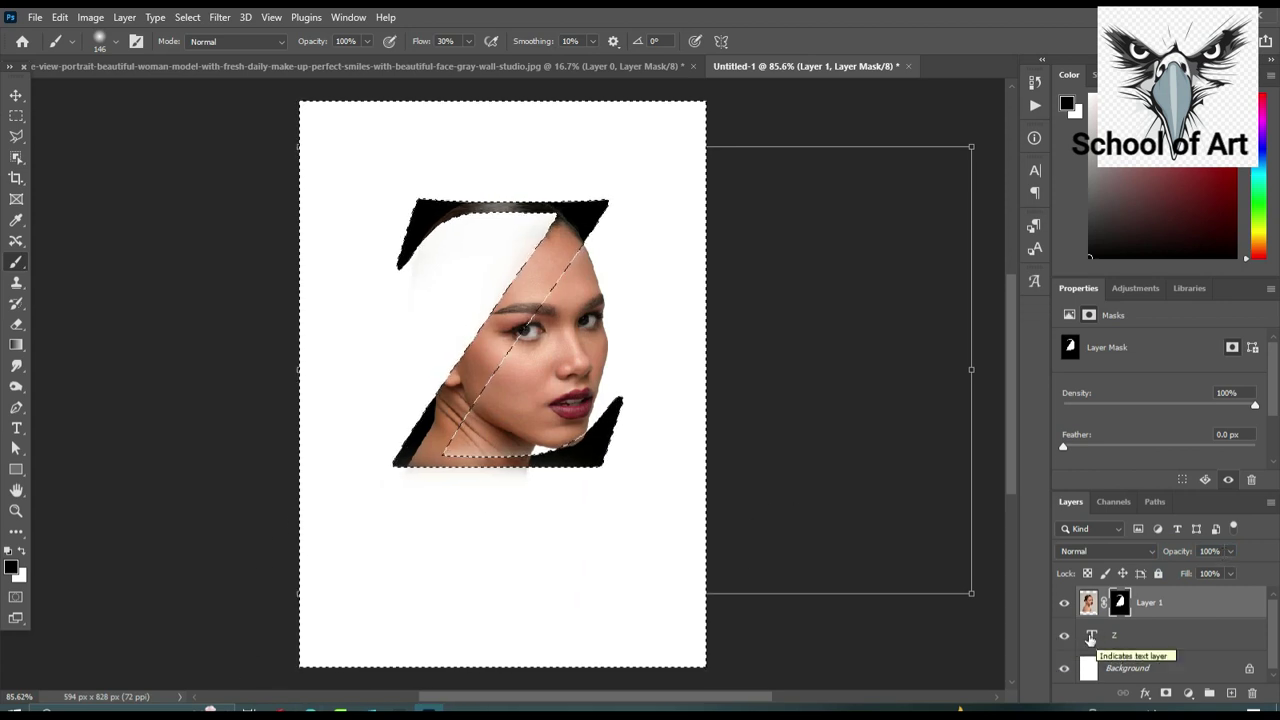
- Recolour the Z text to skin tone c38766 sampled from the face, and commit it
click(1091, 638)
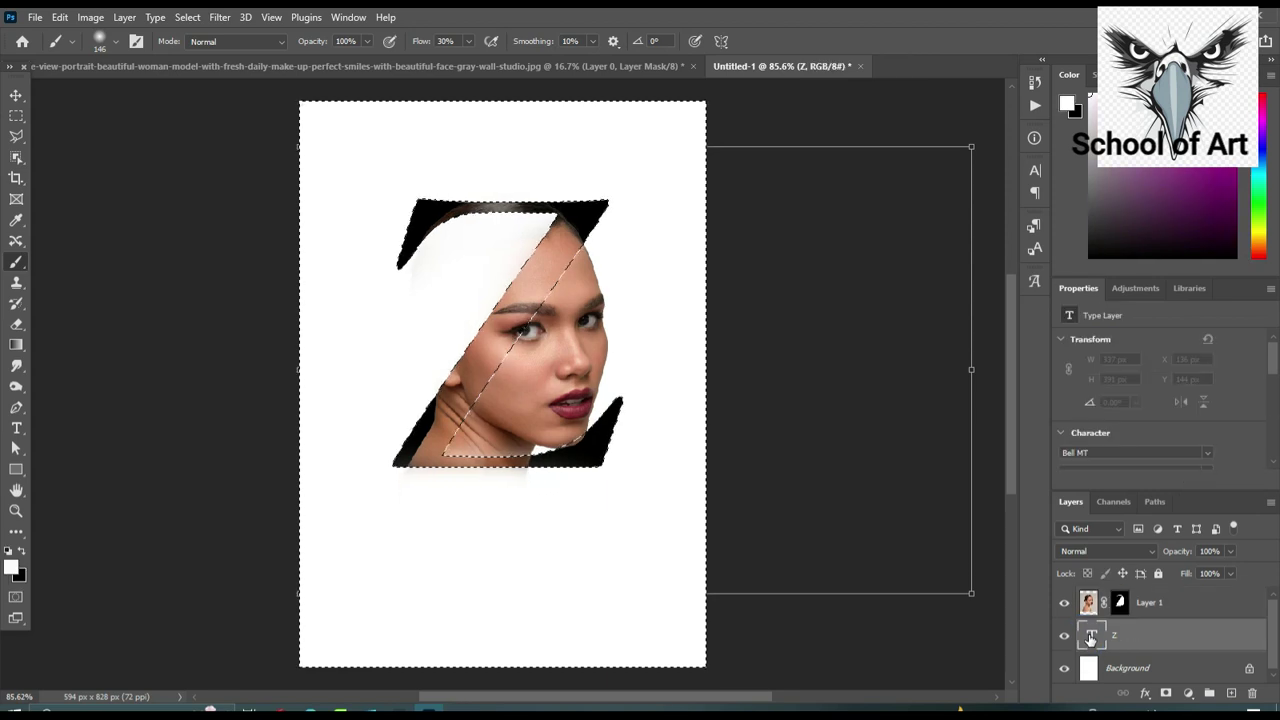
key(ctrl+d)
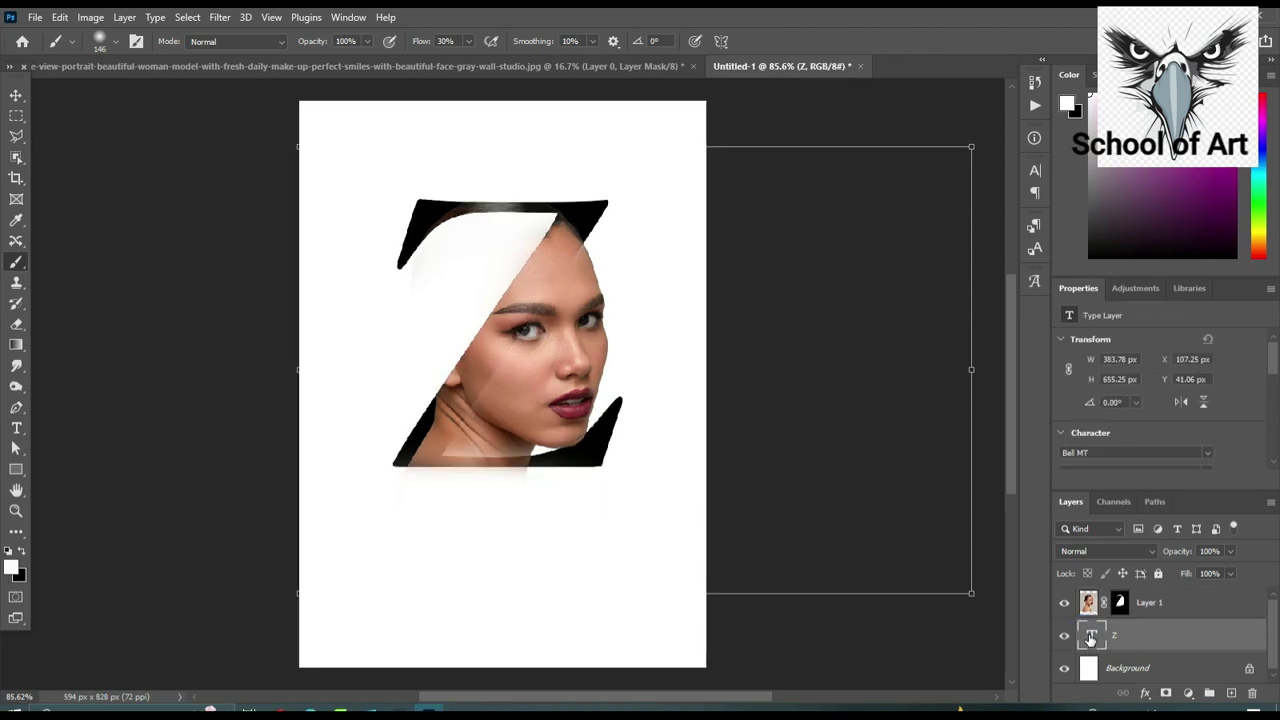
double_click(1091, 638)
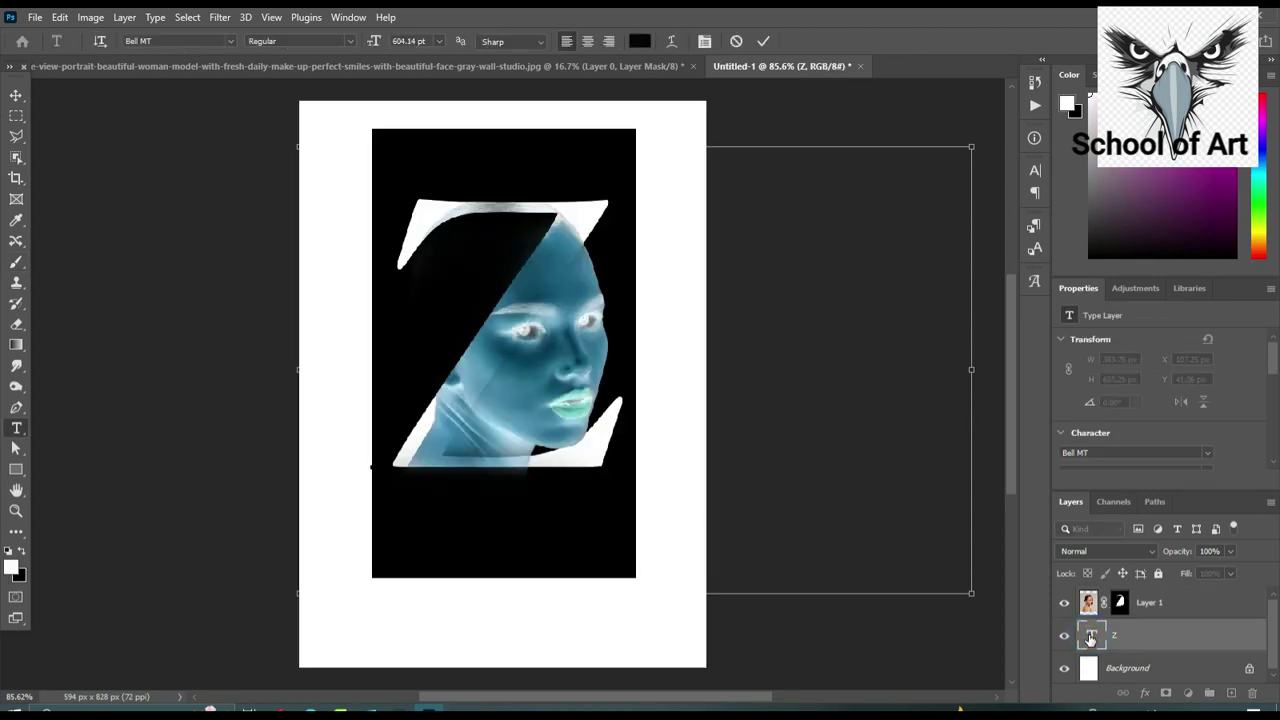
click(641, 41)
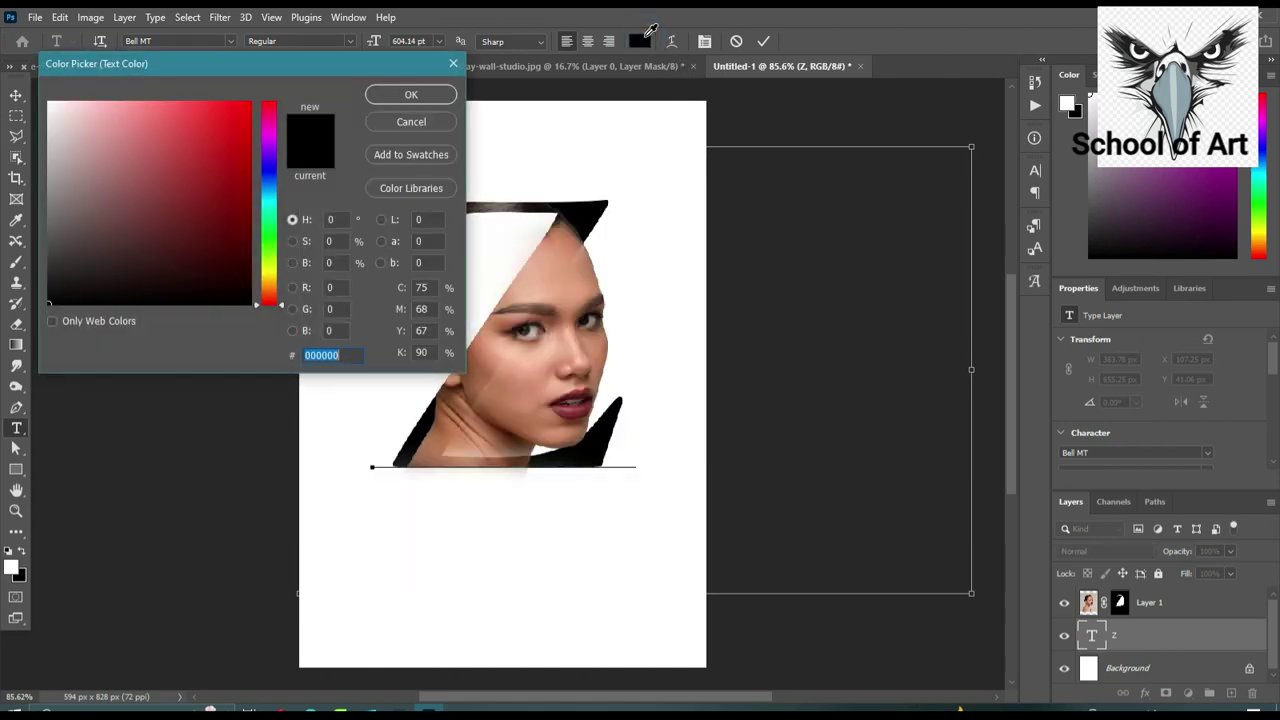
click(589, 263)
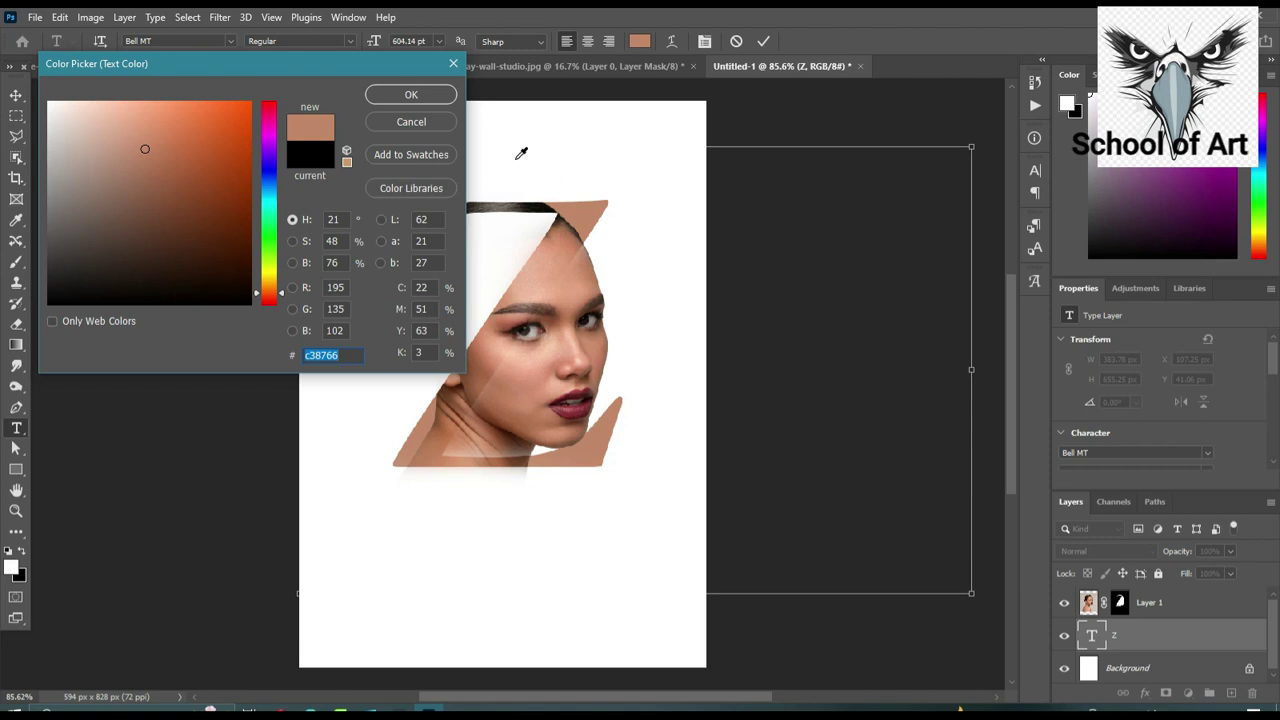
click(436, 97)
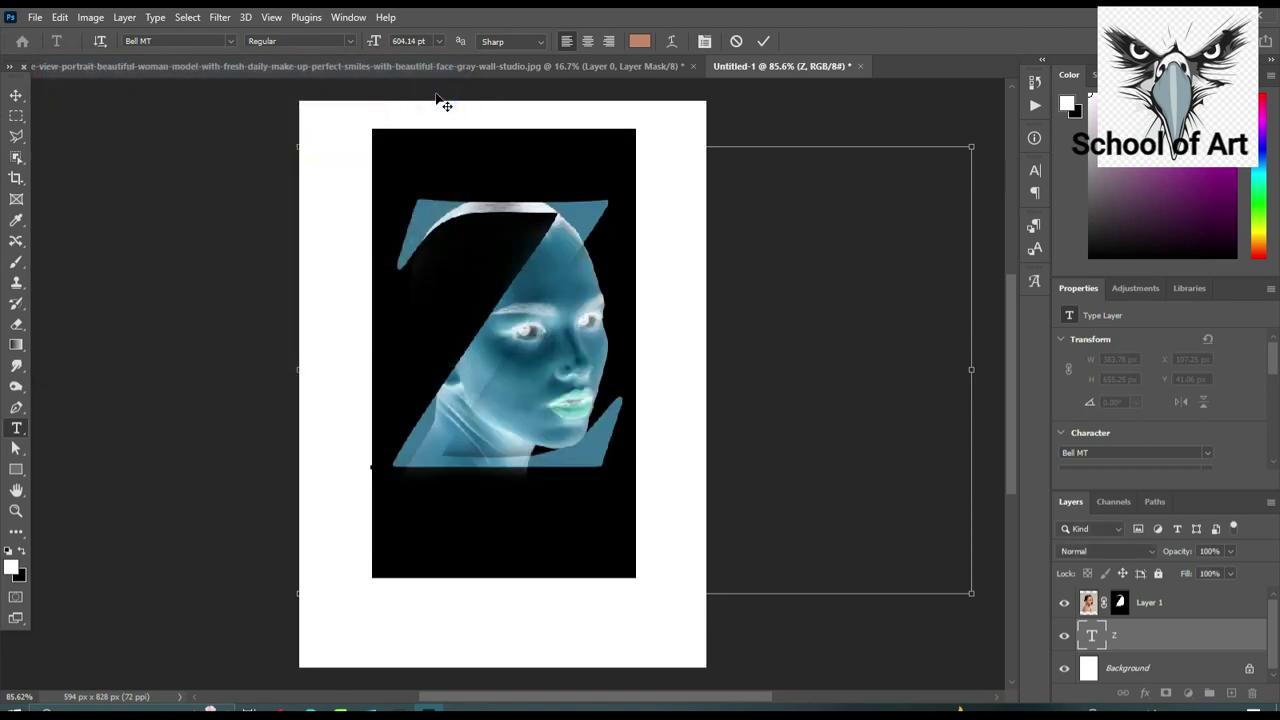
click(765, 41)
key(b)
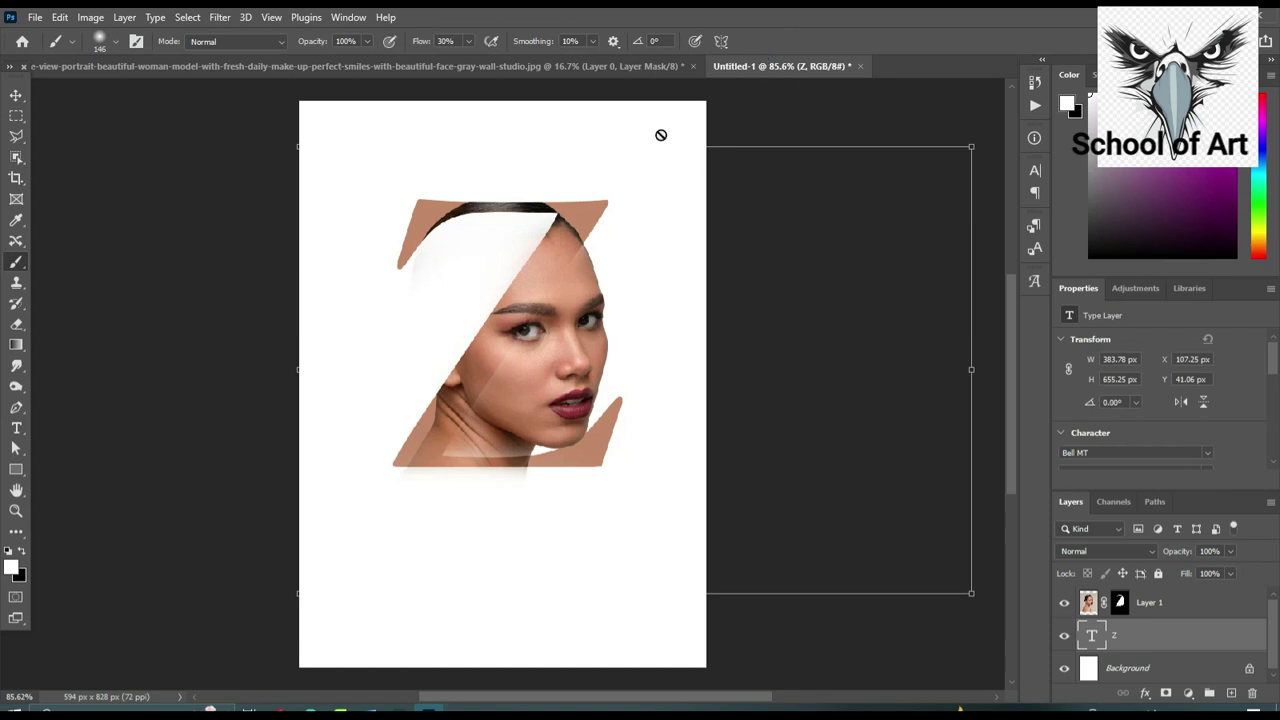
click(16, 95)
- Add a Stroke layer style to the Z text layer with Color fill type
click(513, 632)
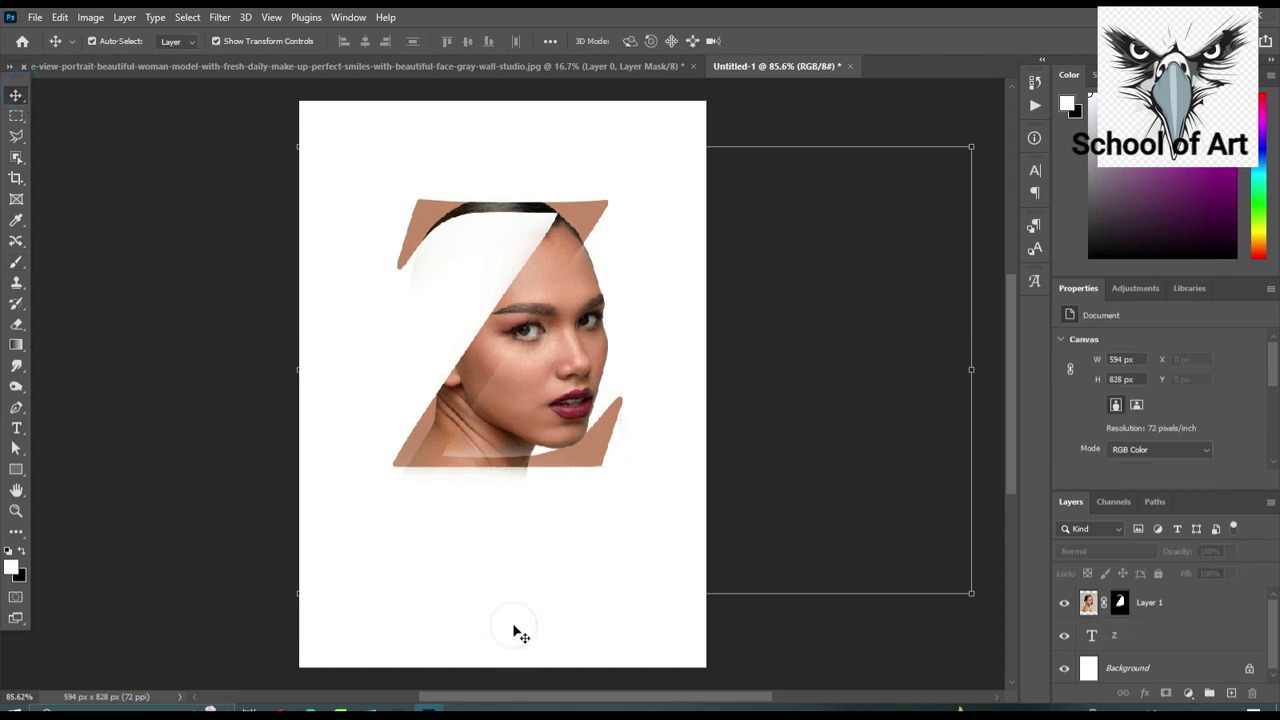
click(1158, 638)
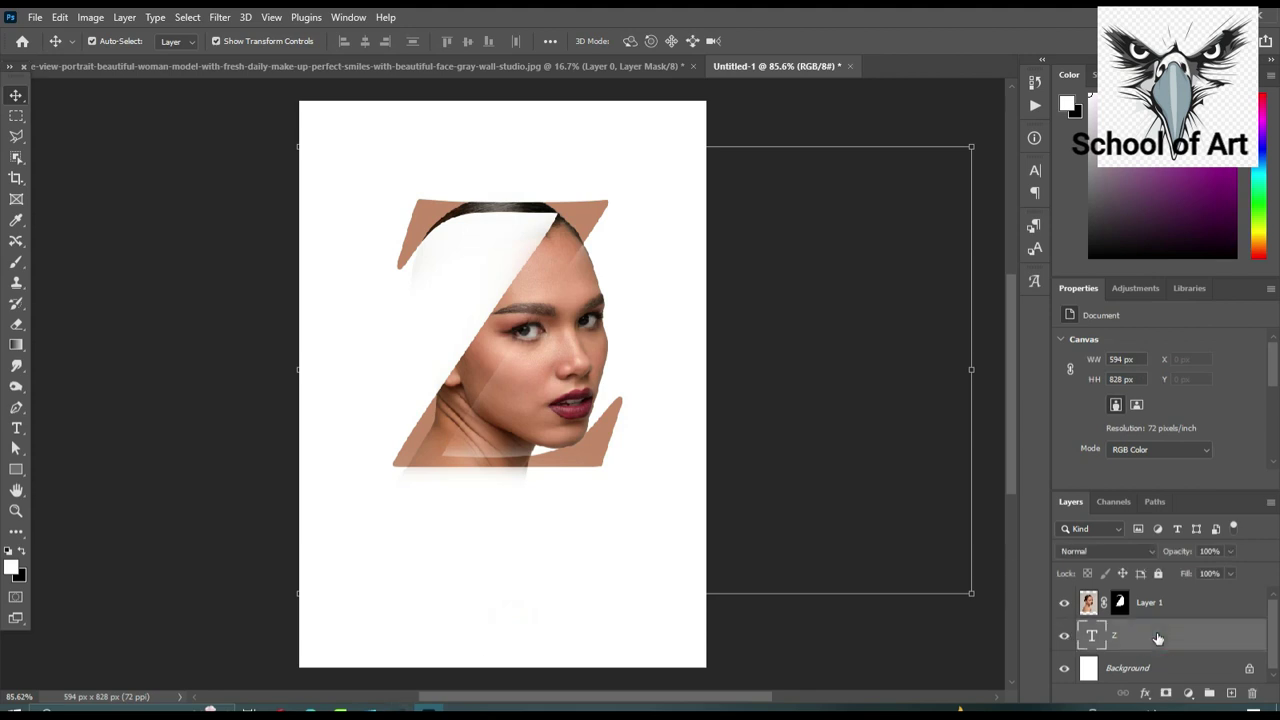
click(1143, 693)
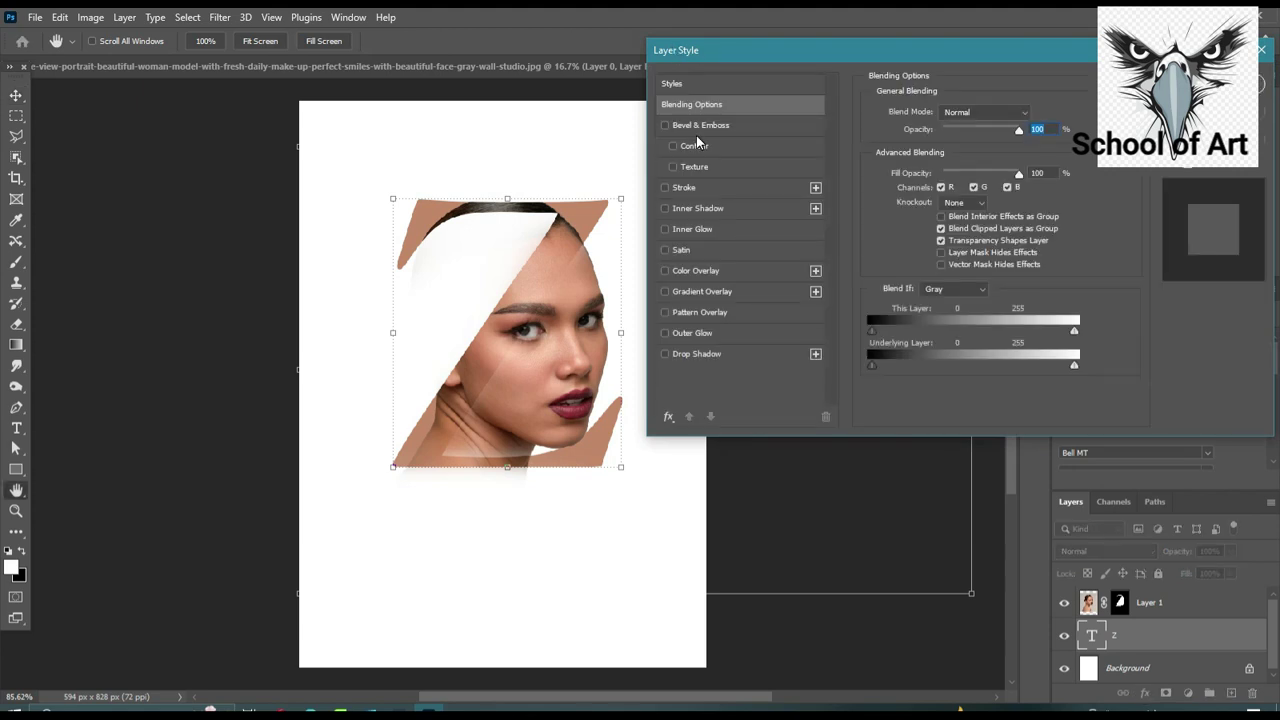
click(691, 188)
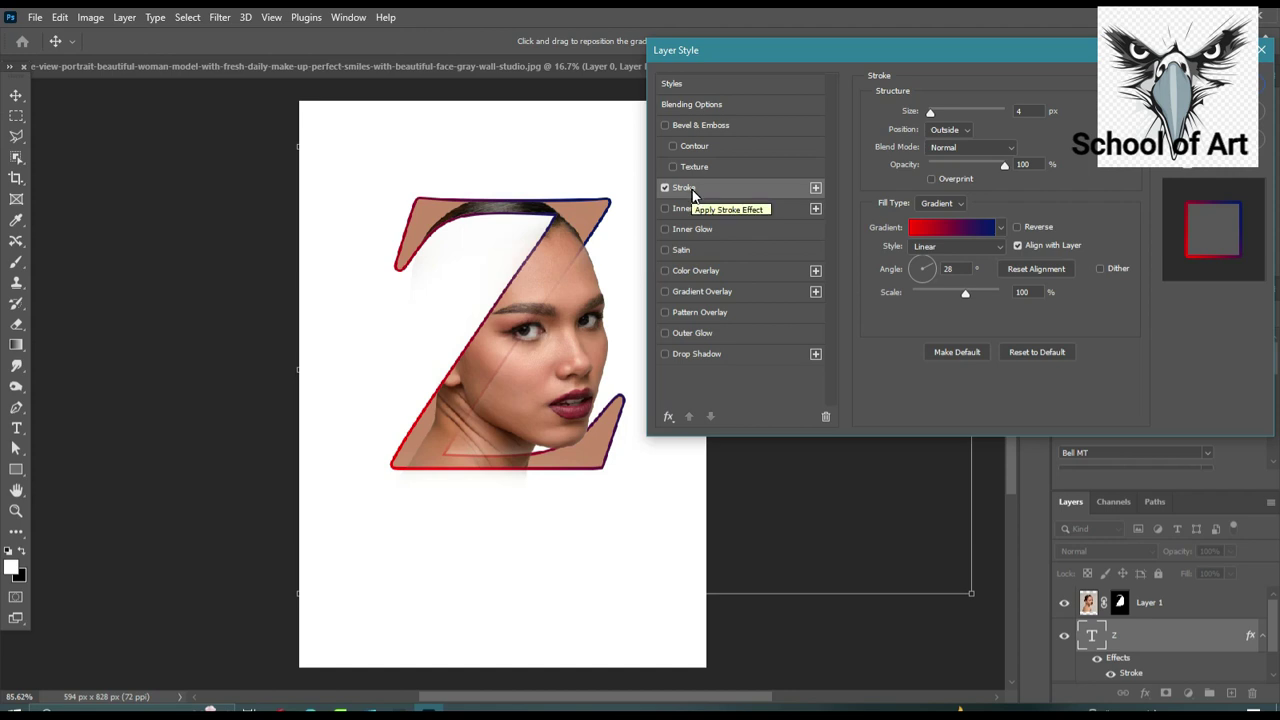
click(940, 204)
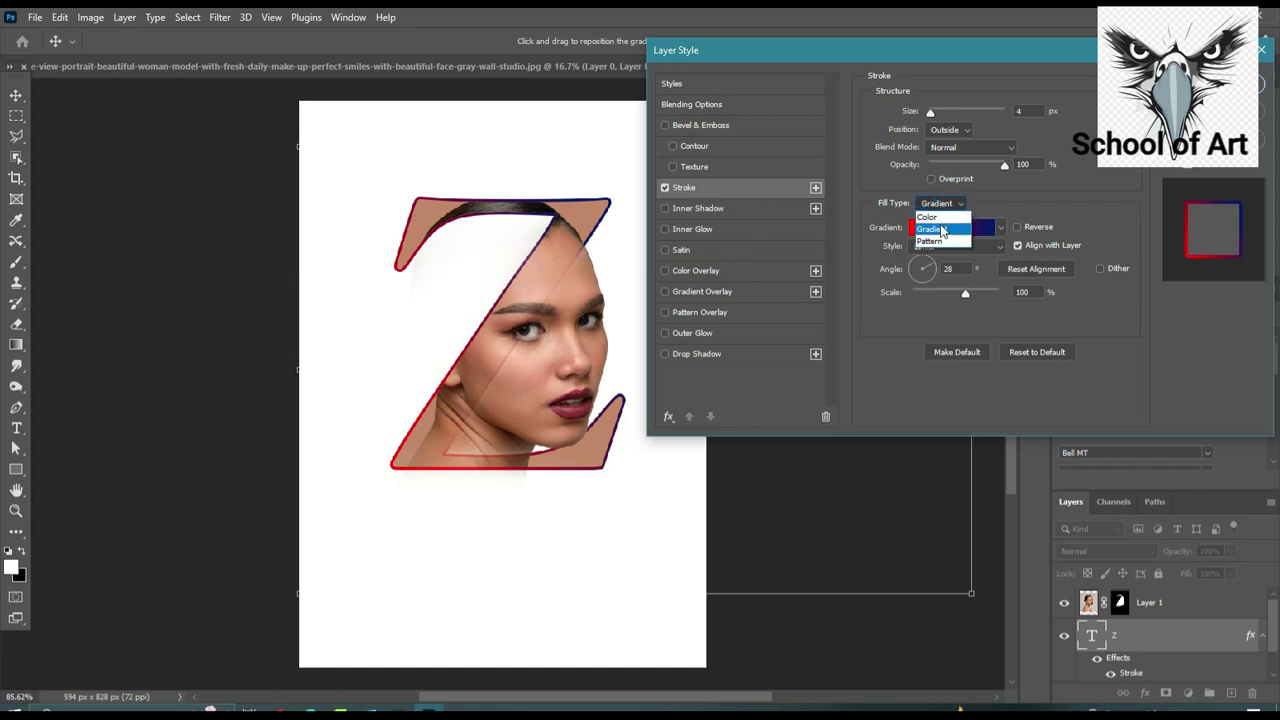
click(941, 224)
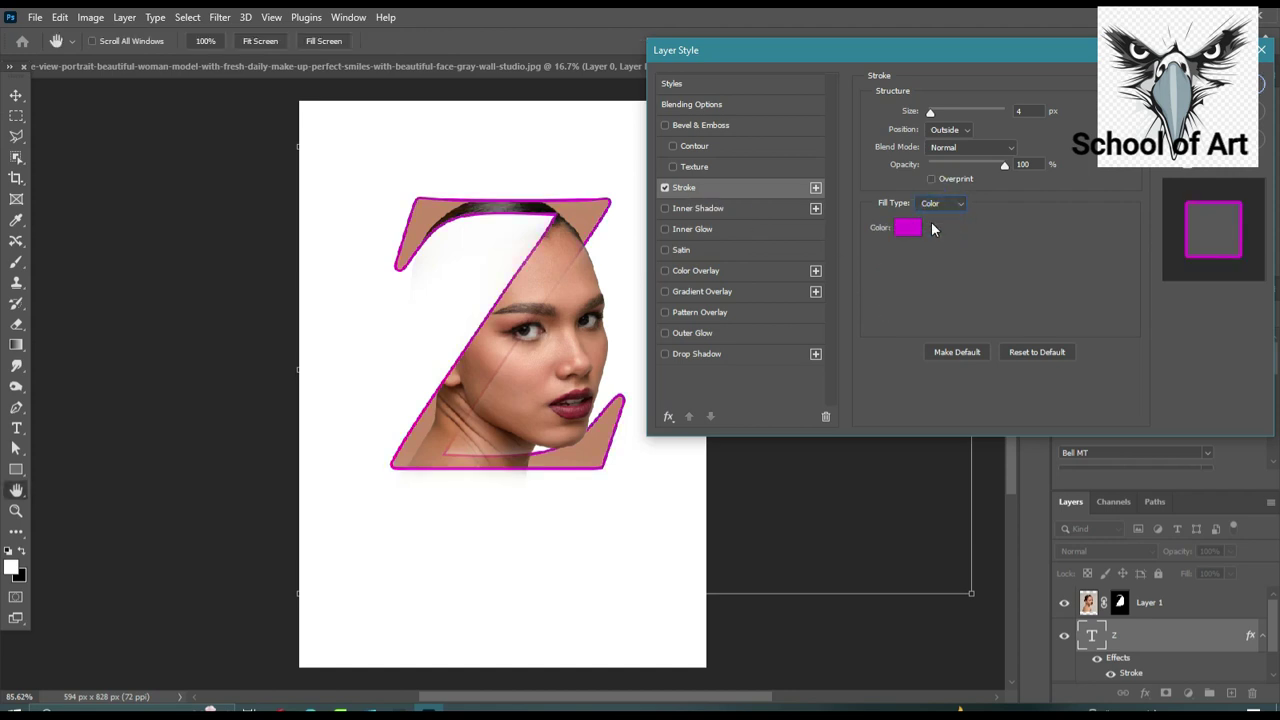
- Set the stroke colour to light pink fea4ff and its size to 8 px
click(907, 229)
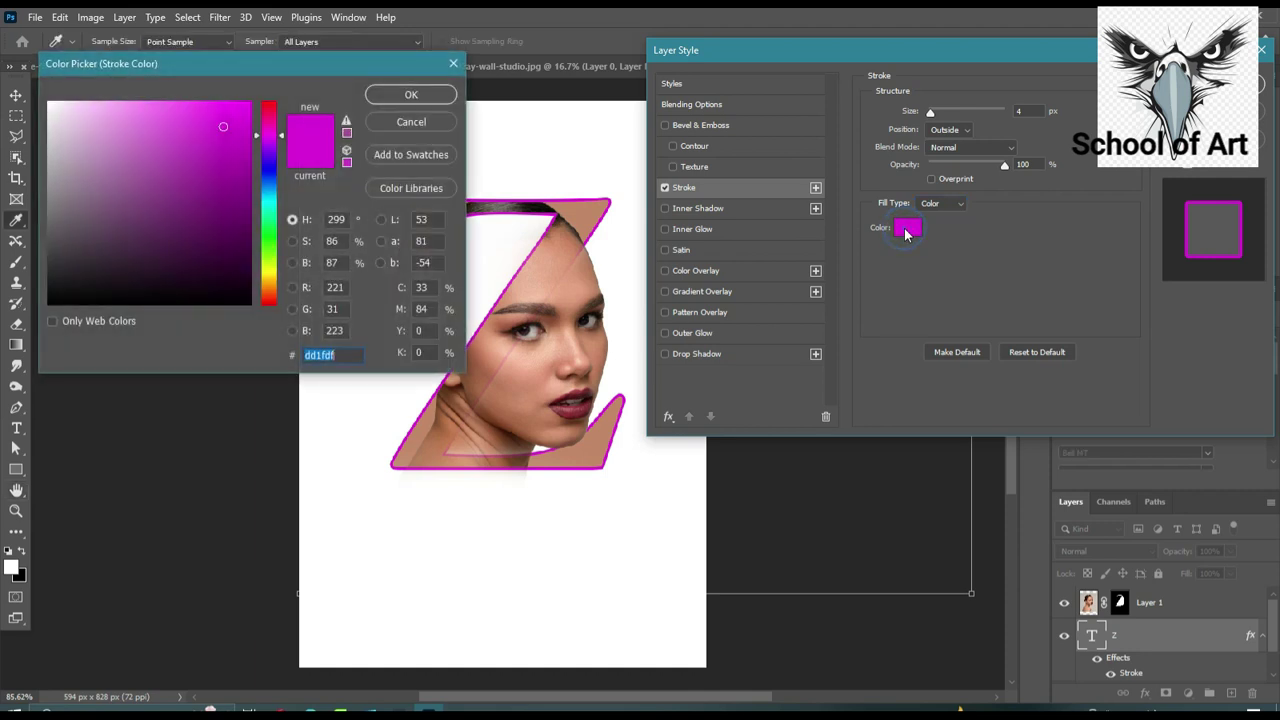
click(212, 171)
click(137, 125)
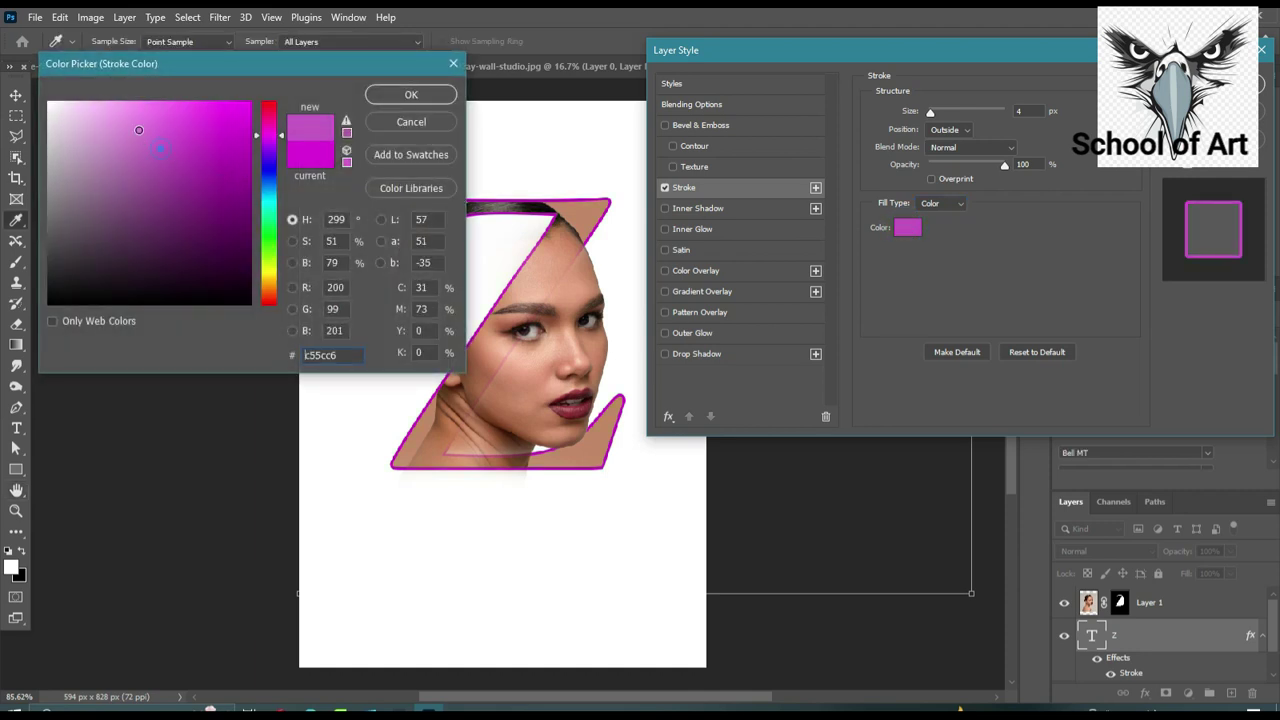
click(135, 120)
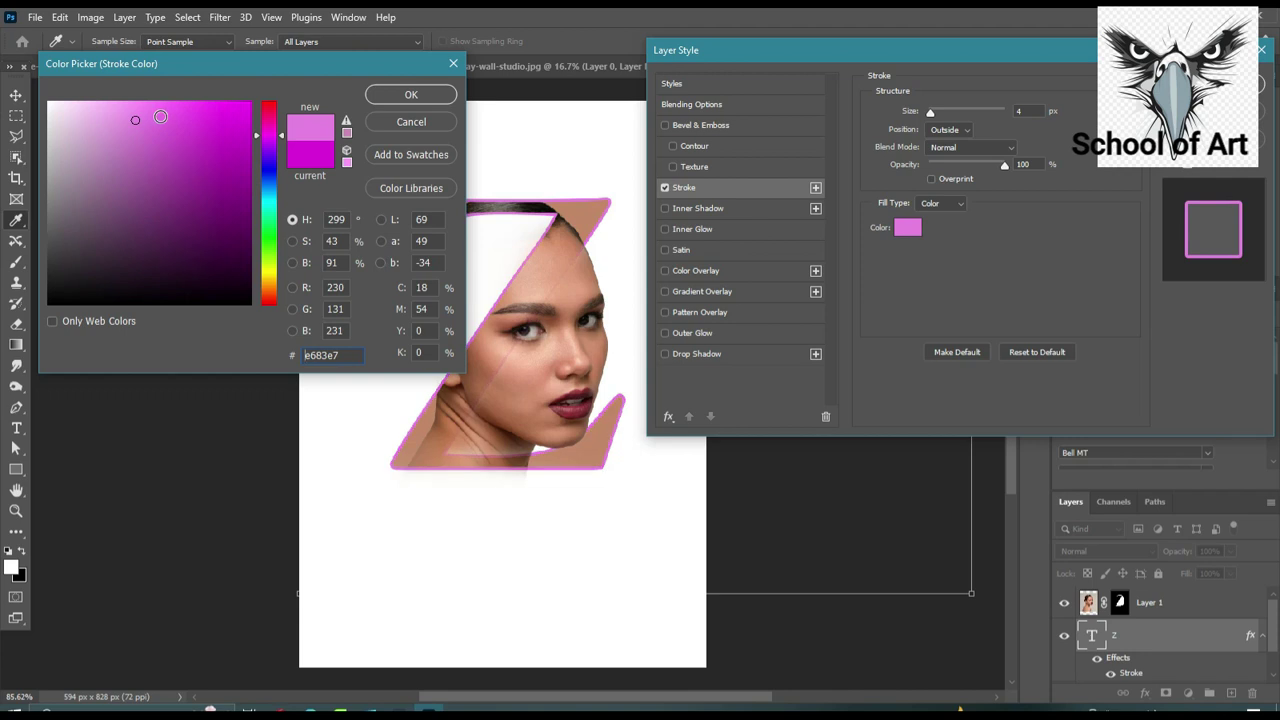
click(159, 117)
click(120, 100)
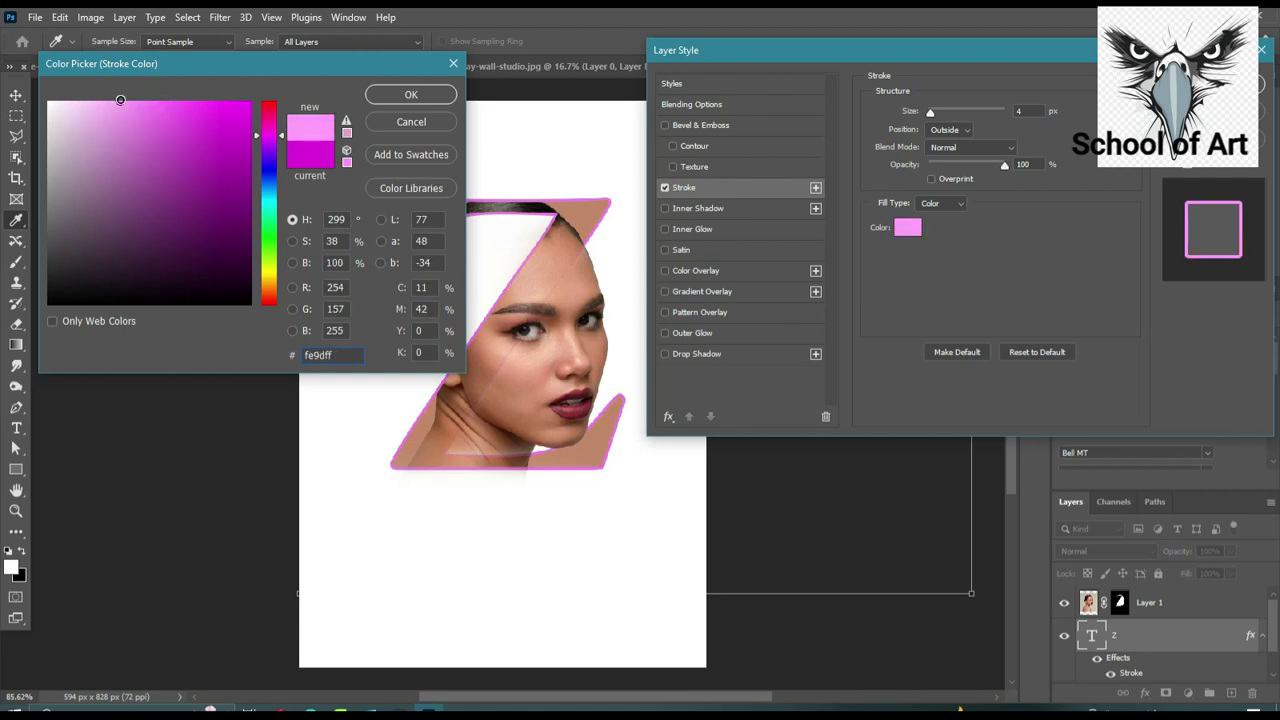
click(117, 100)
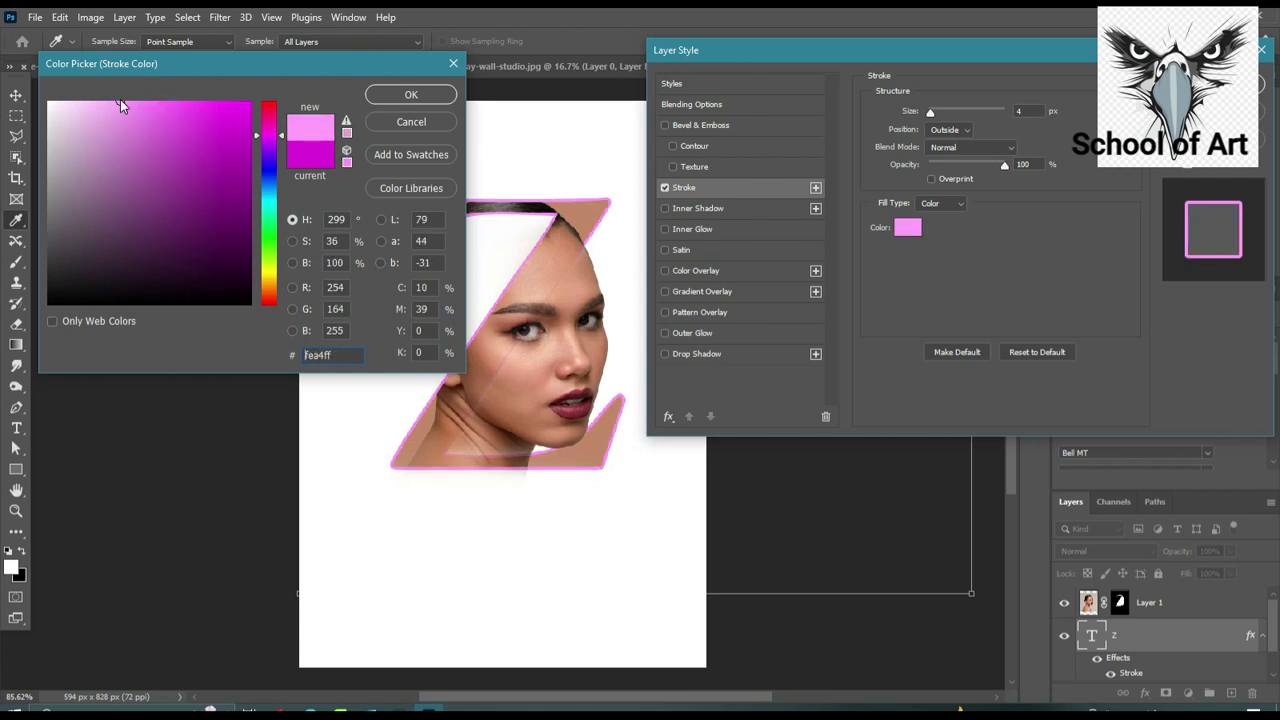
click(443, 96)
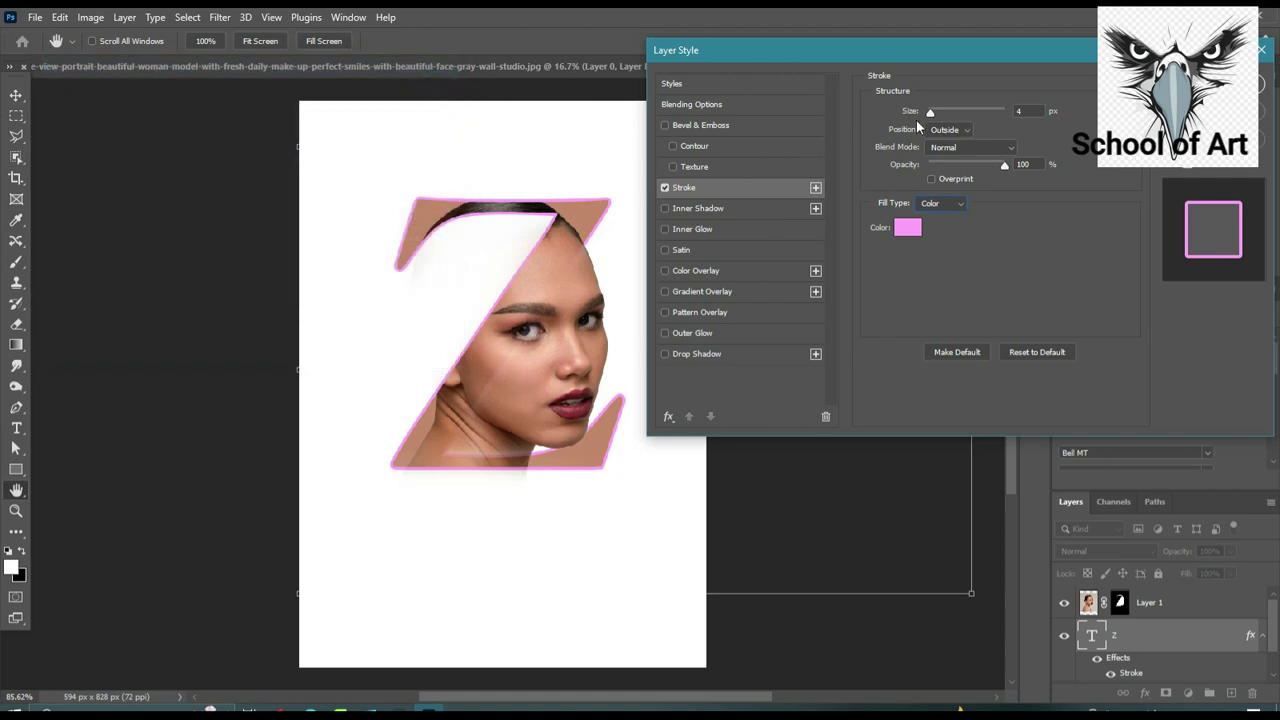
click(935, 110)
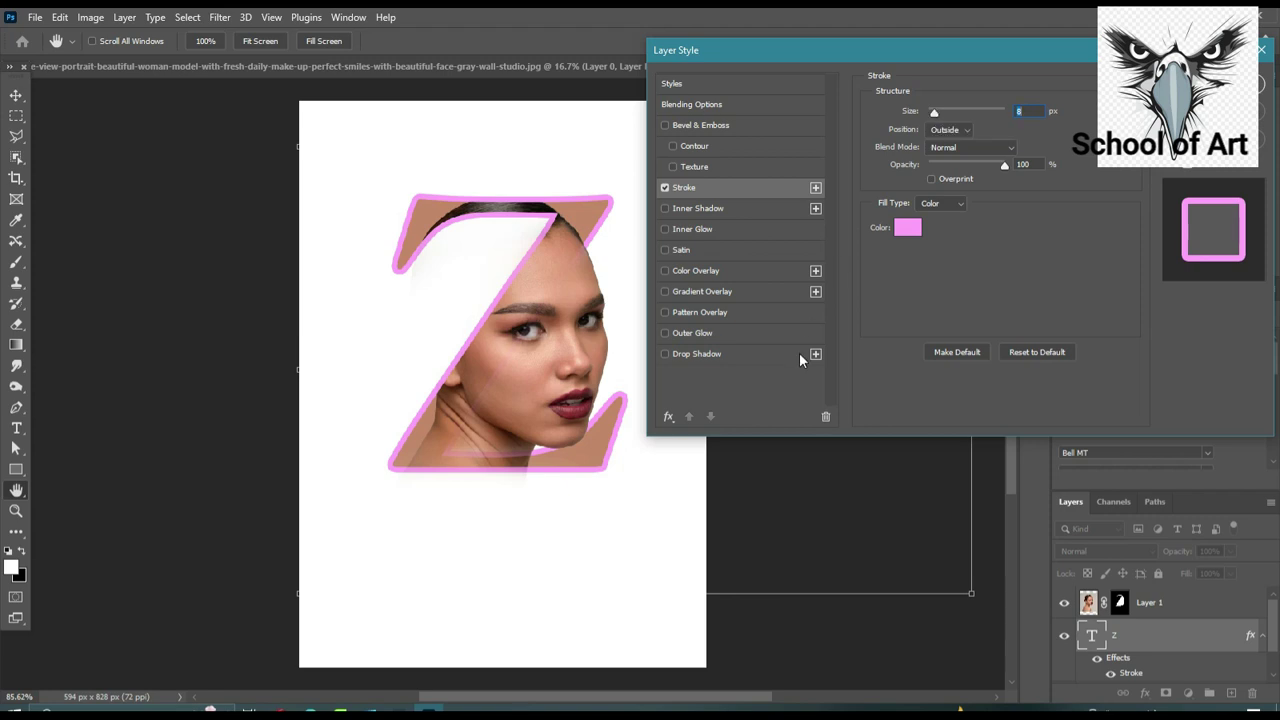
- Add a drop shadow to the Z with a near-black shadow colour
click(705, 354)
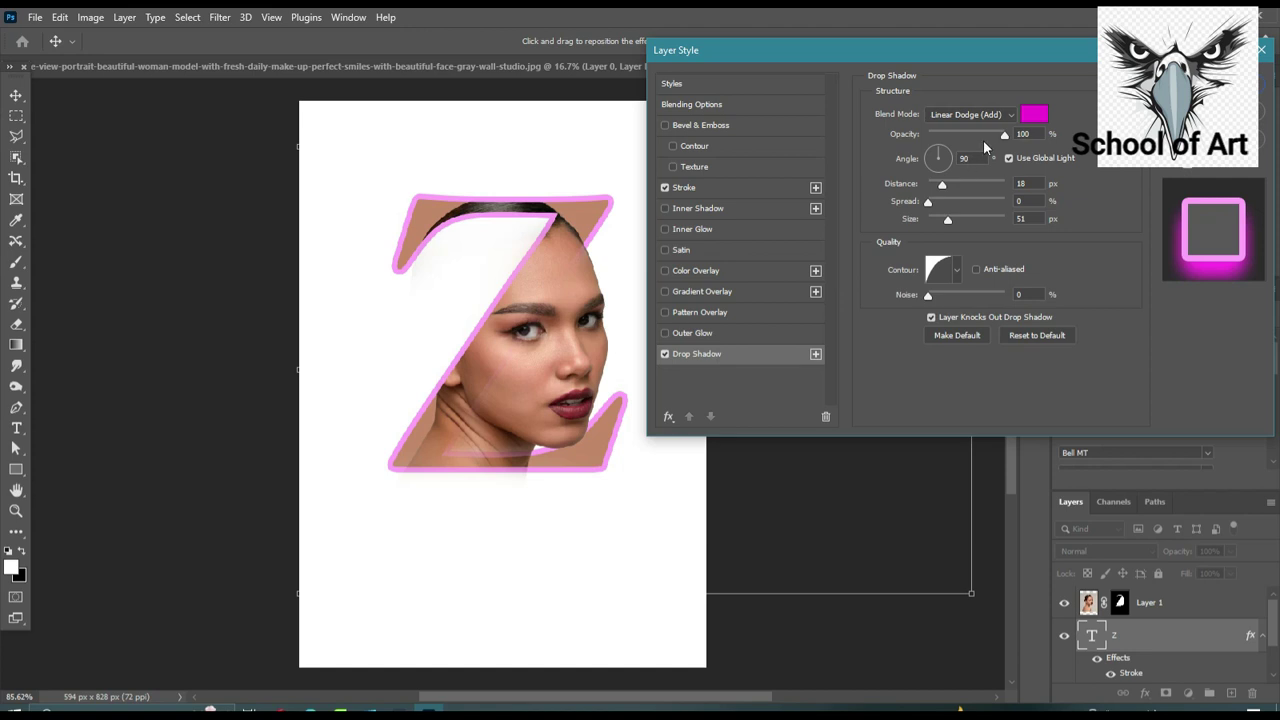
click(987, 135)
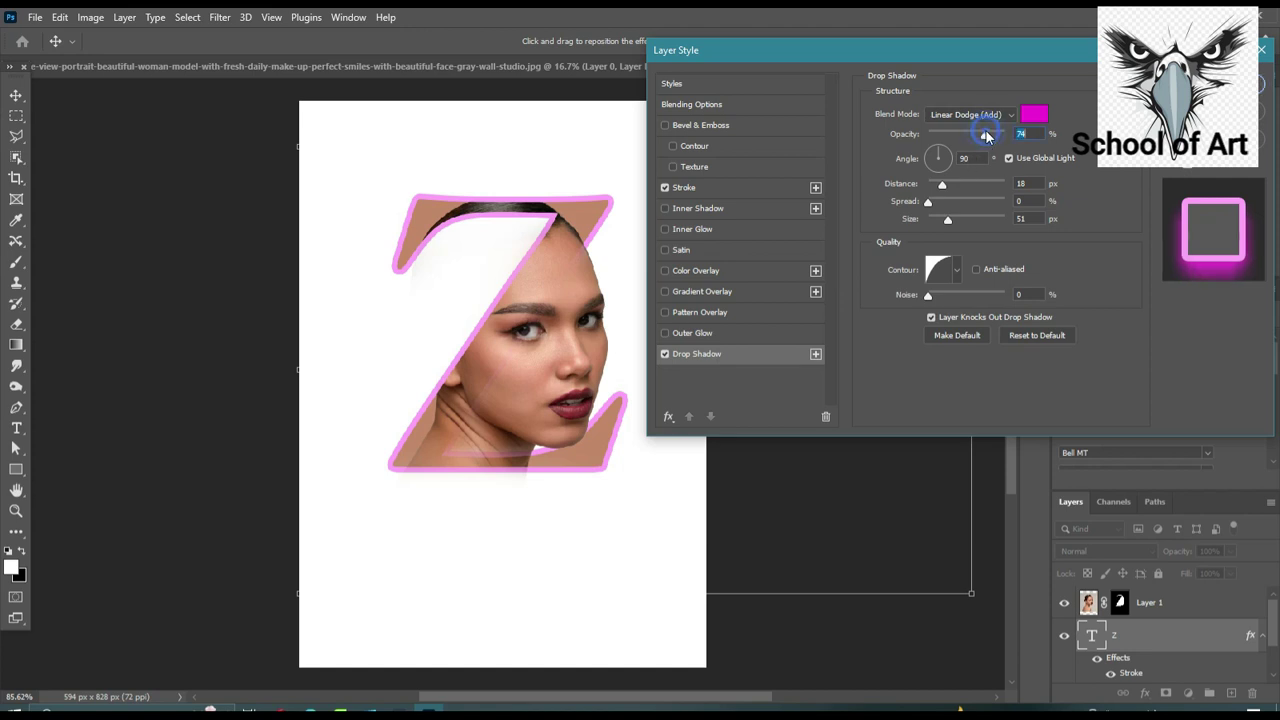
click(1034, 116)
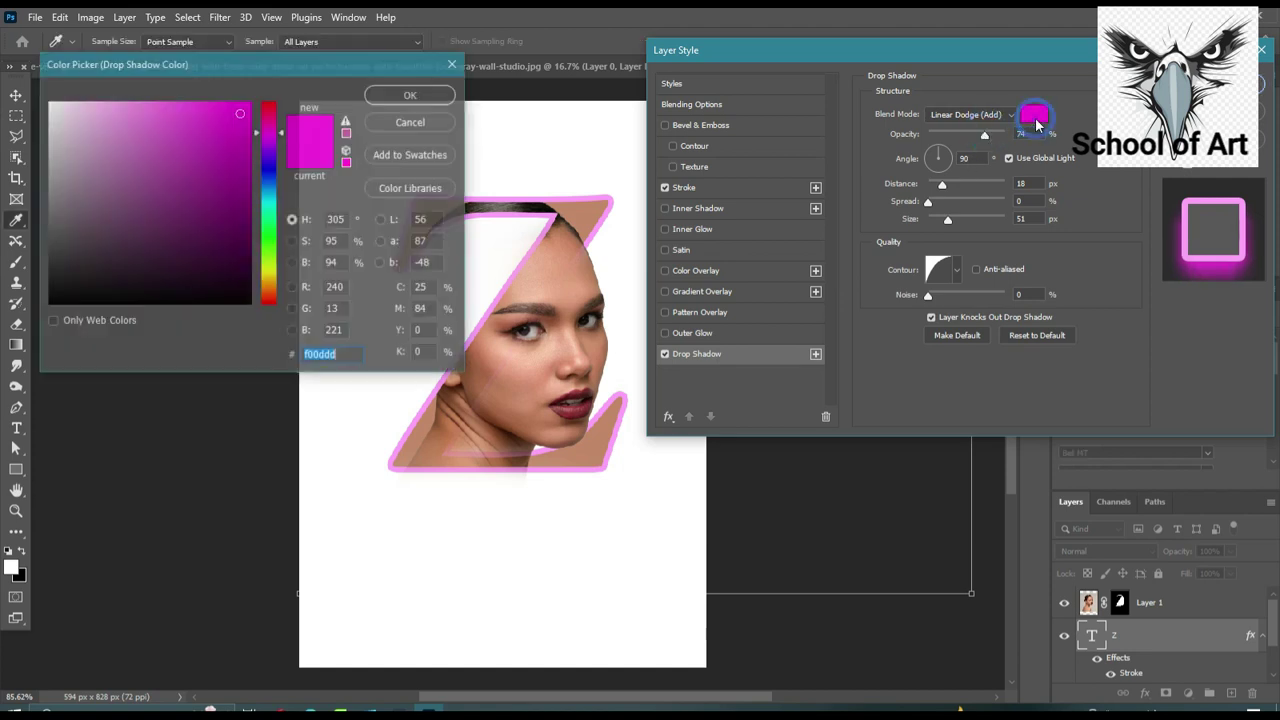
drag(127, 167, 118, 189)
click(106, 215)
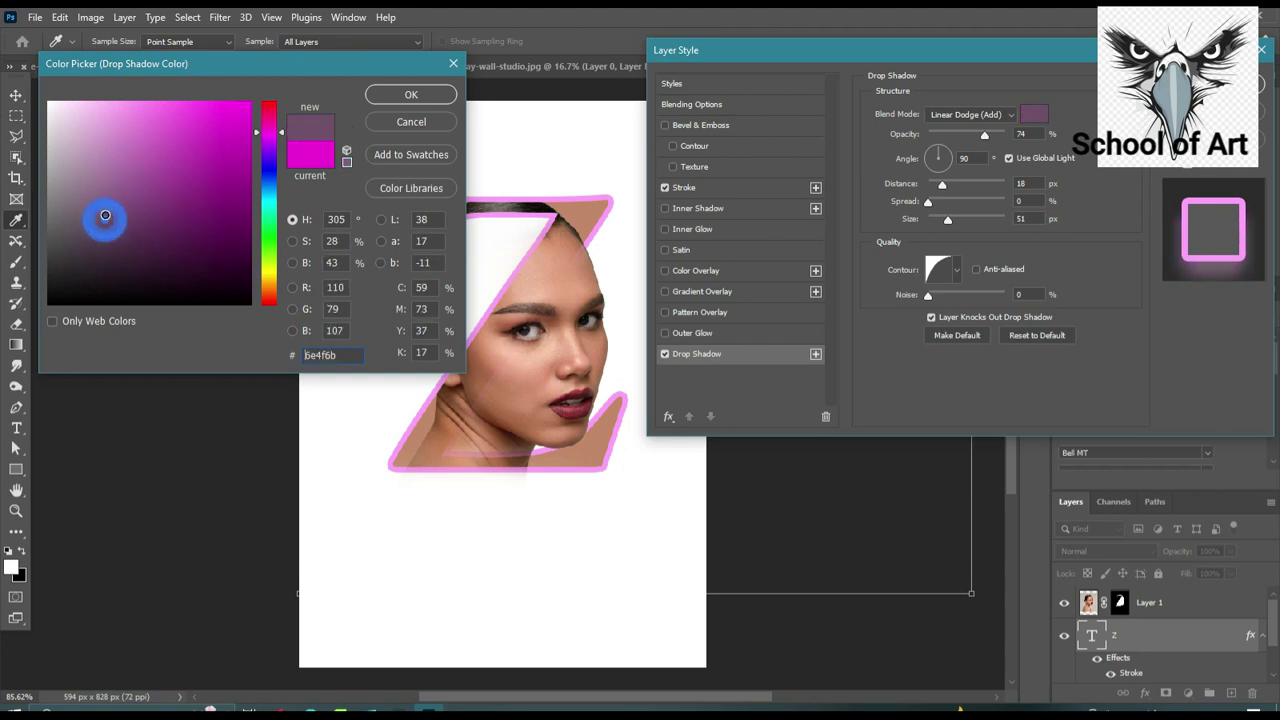
drag(95, 104, 47, 101)
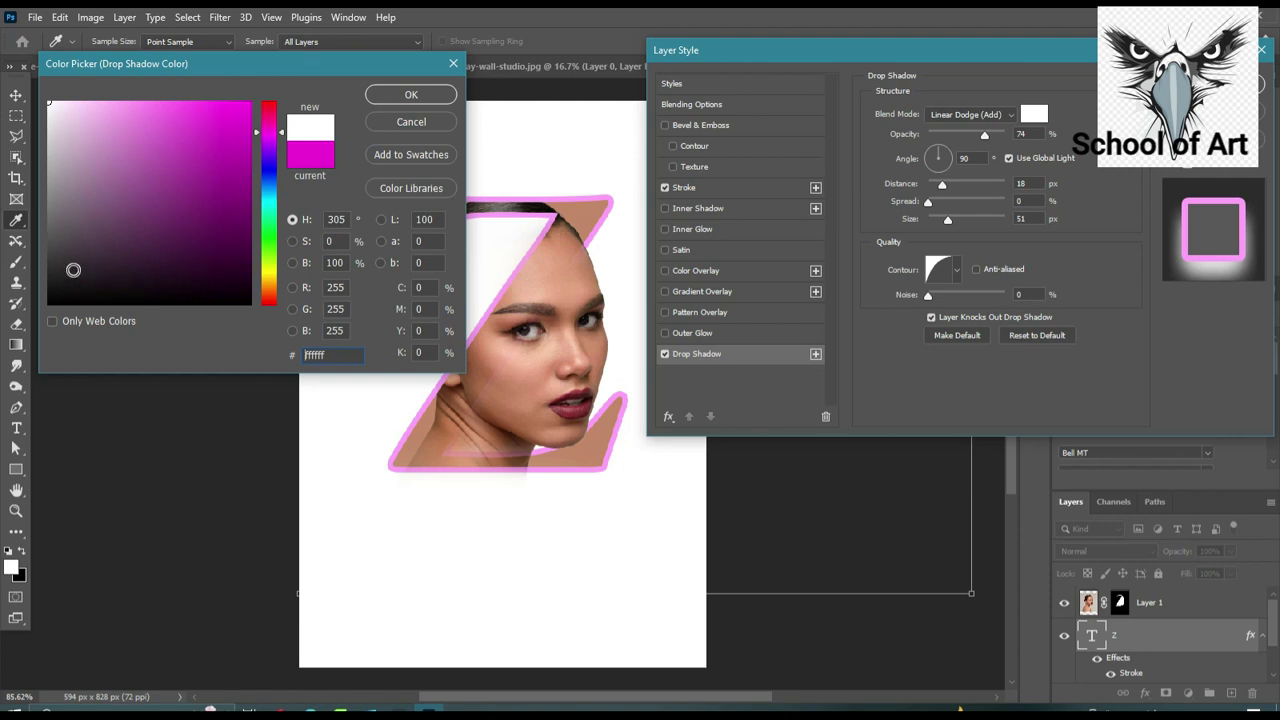
click(73, 269)
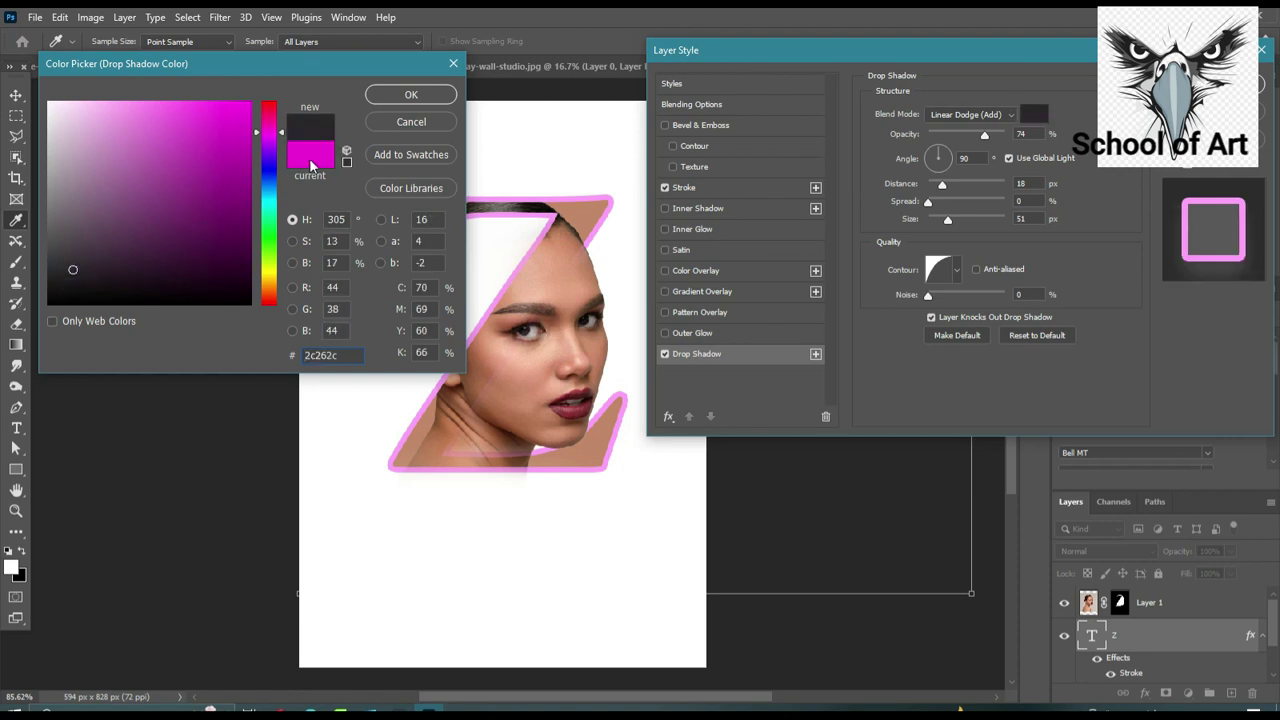
click(398, 93)
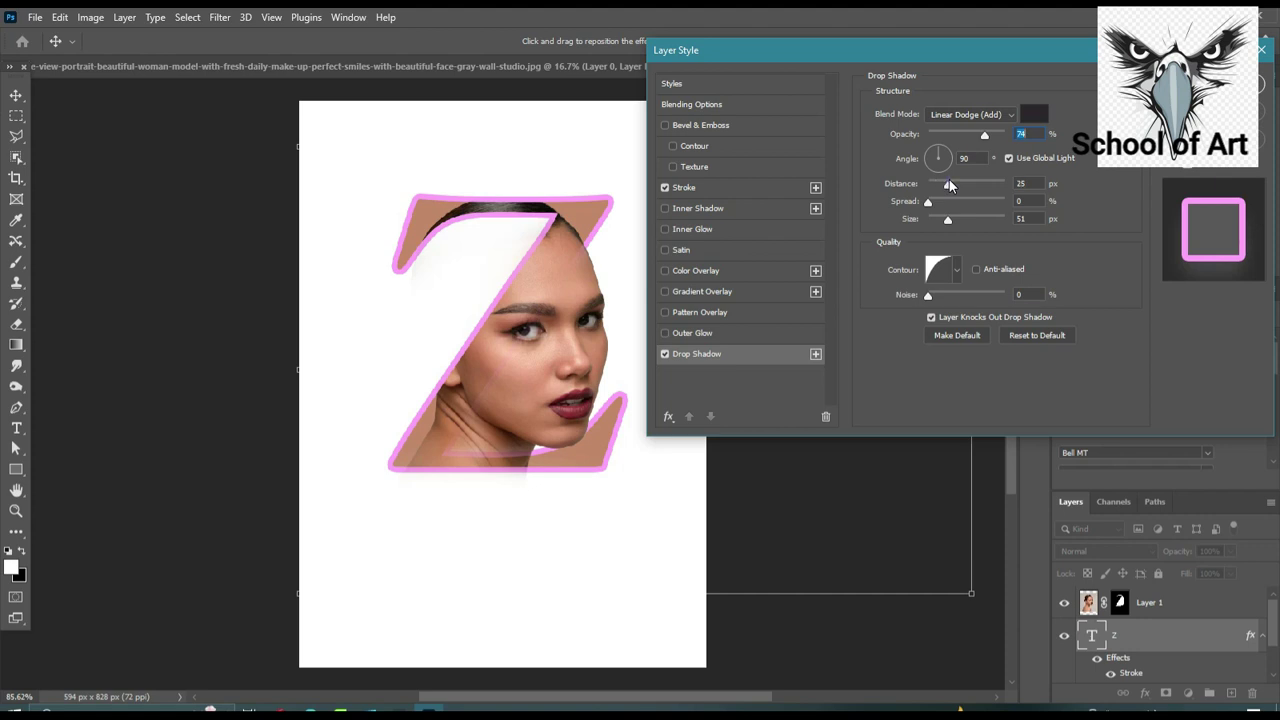
- Set the shadow to 25 px distance, 58% opacity, adjusted angle, some noise, and 11% spread
click(949, 185)
click(972, 134)
click(941, 152)
mouse_move(941, 154)
mouse_down()
mouse_move(945, 164)
mouse_move(932, 160)
mouse_up()
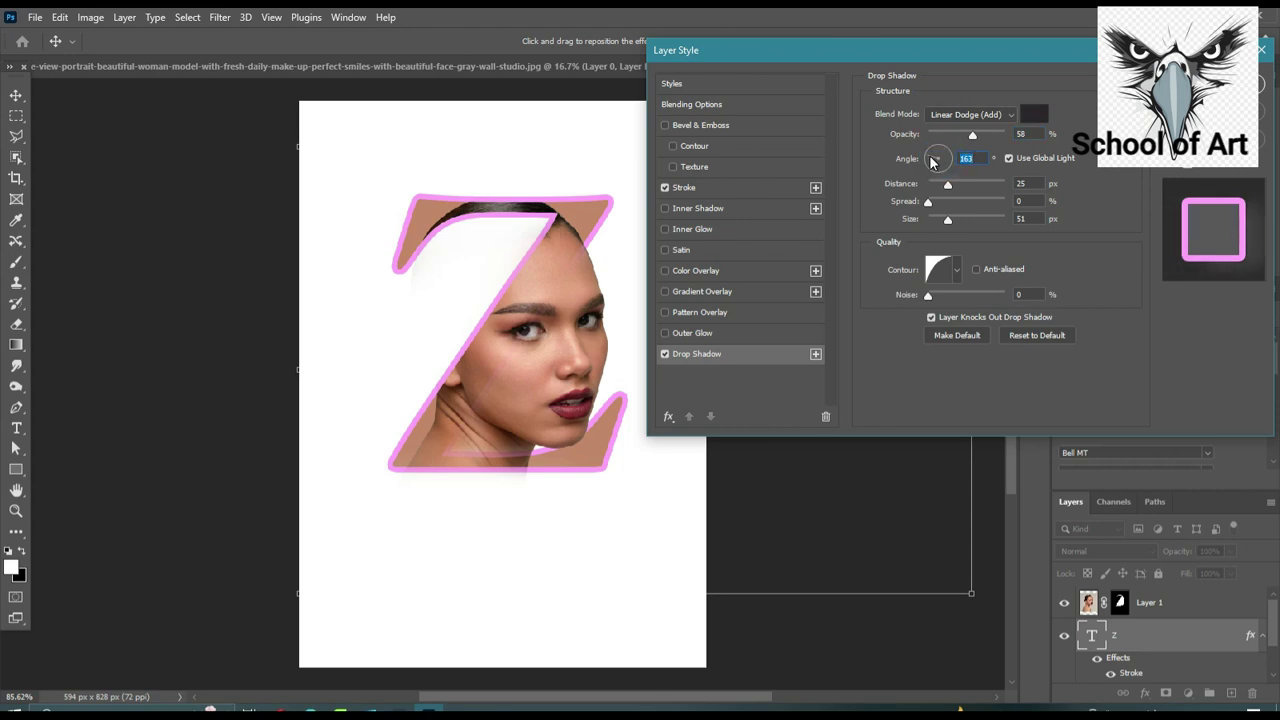
click(938, 294)
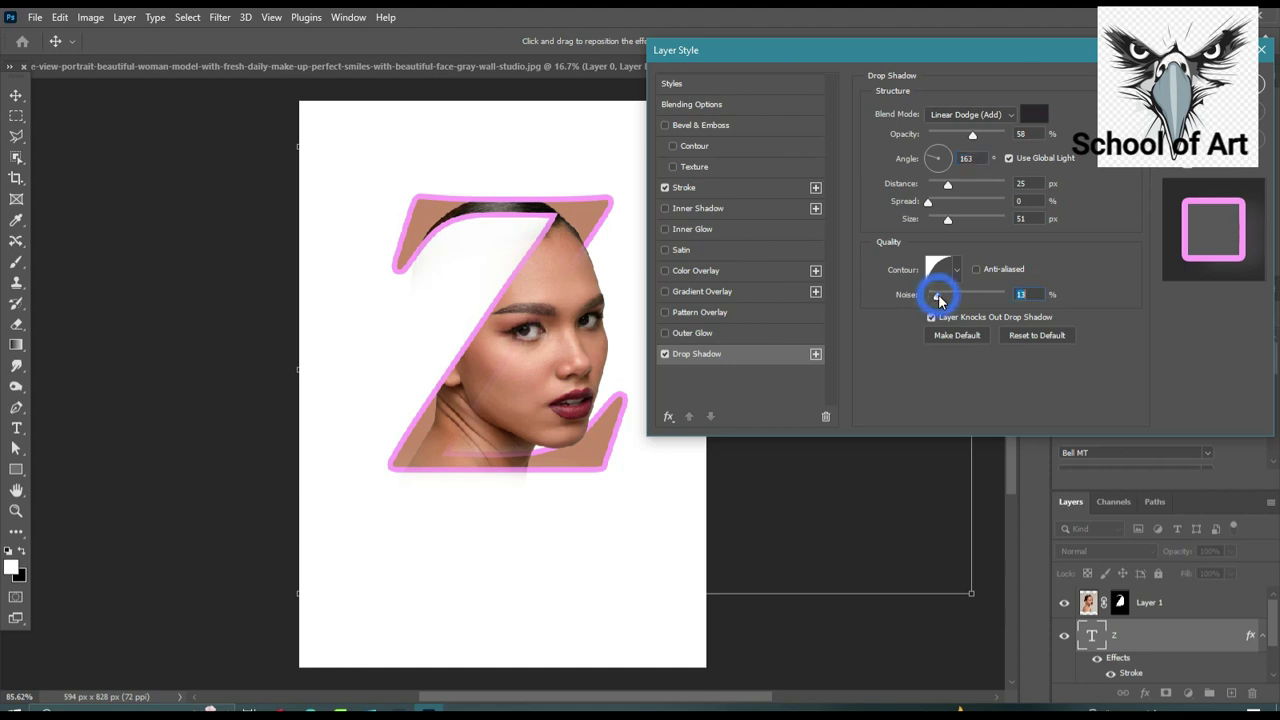
click(933, 202)
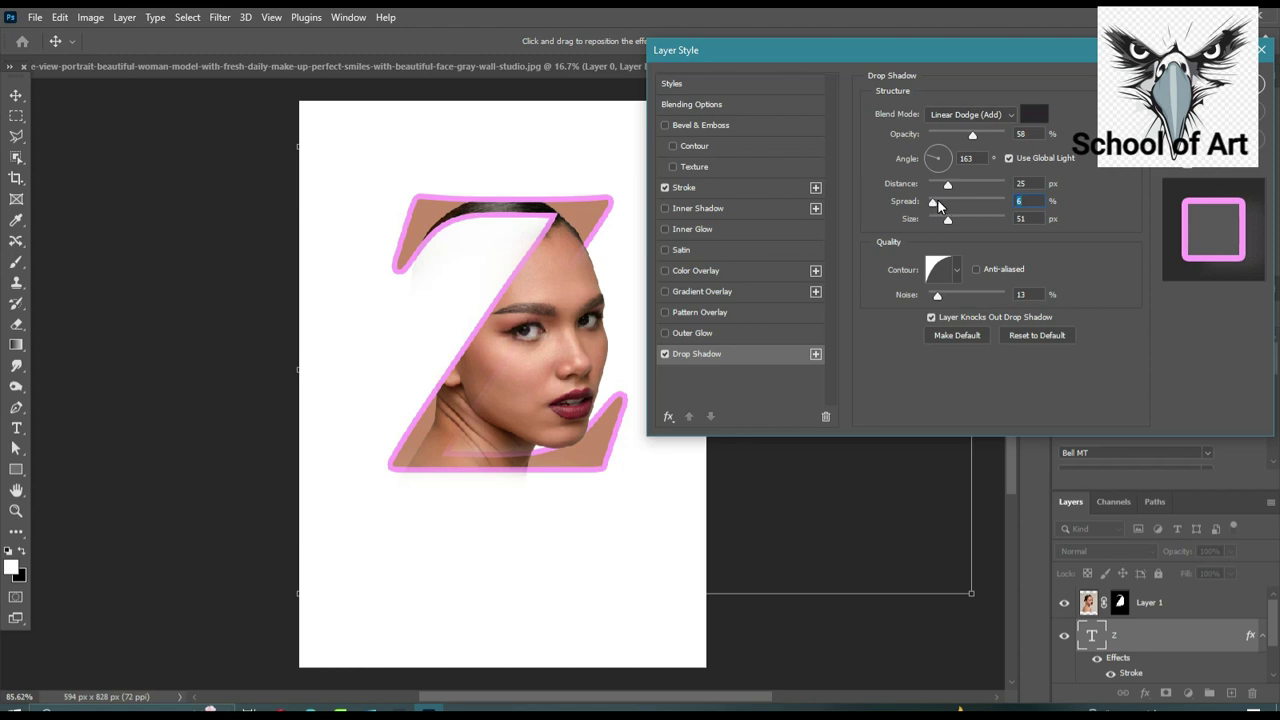
click(938, 203)
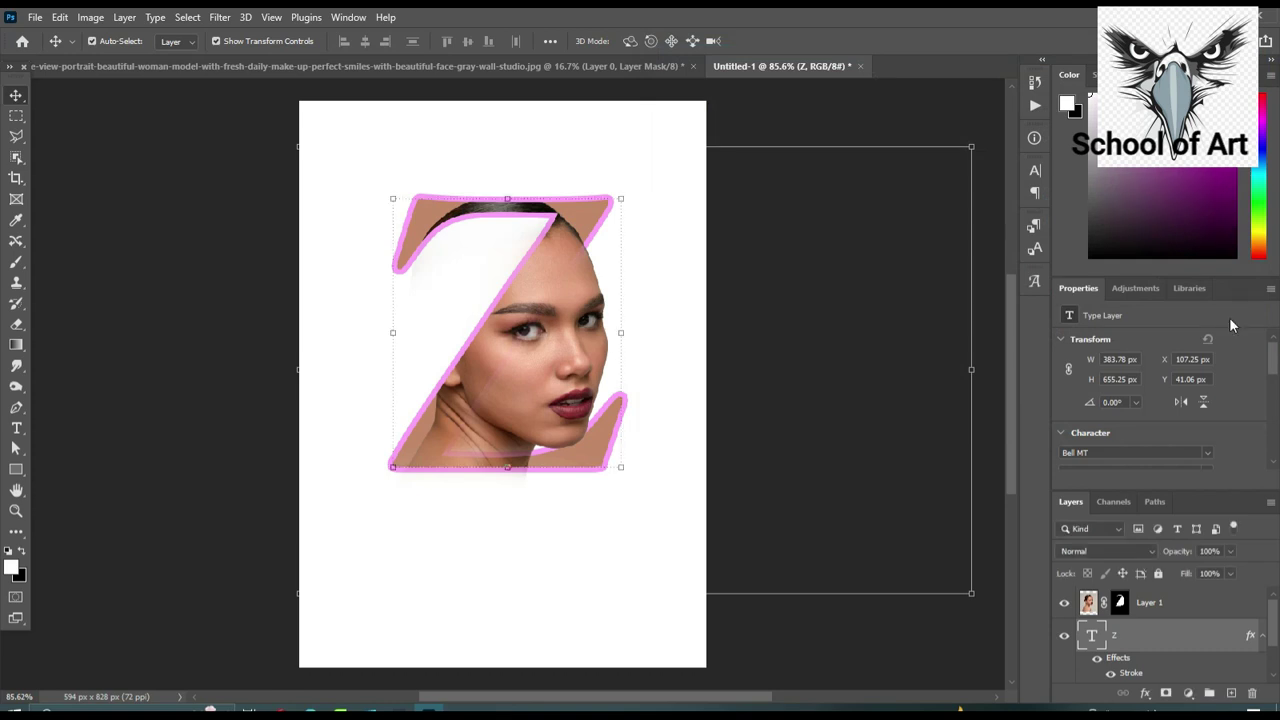
- Reopen the Z's drop shadow: opacity 27%, angle 60°, distance 17 px, spread 0%, size 13 px
scroll(1157, 640, down, 2)
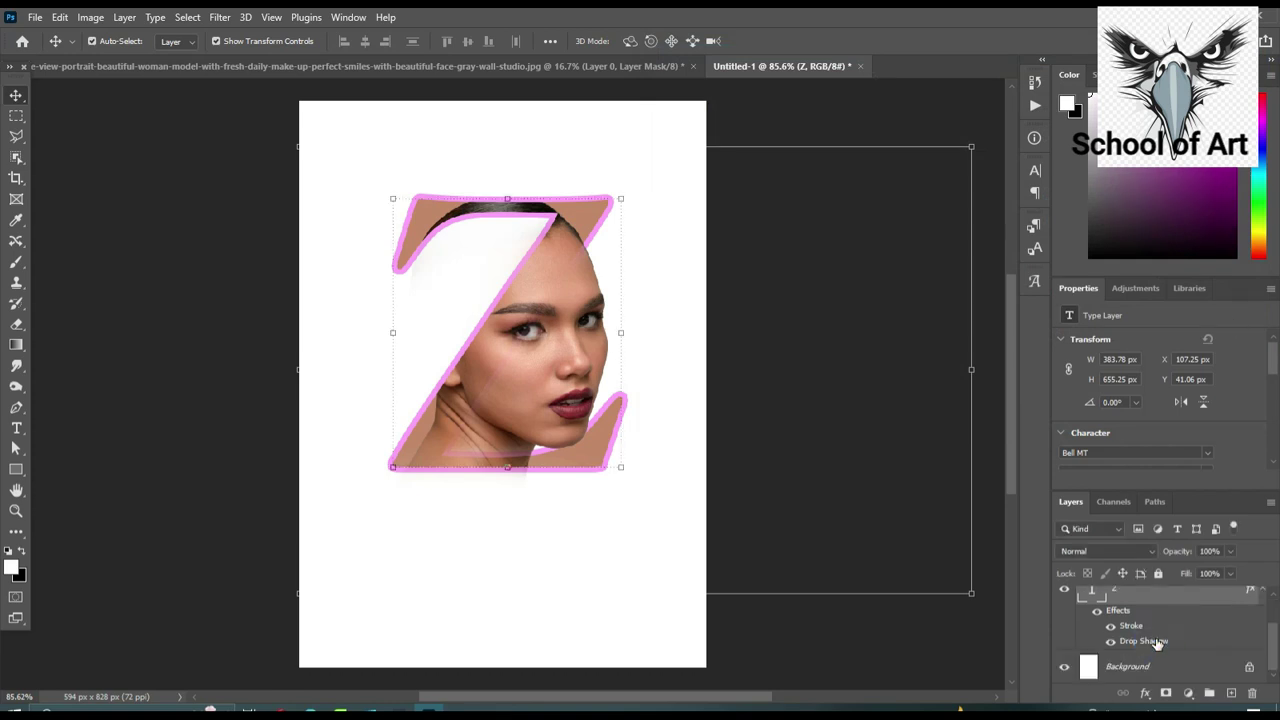
double_click(1157, 640)
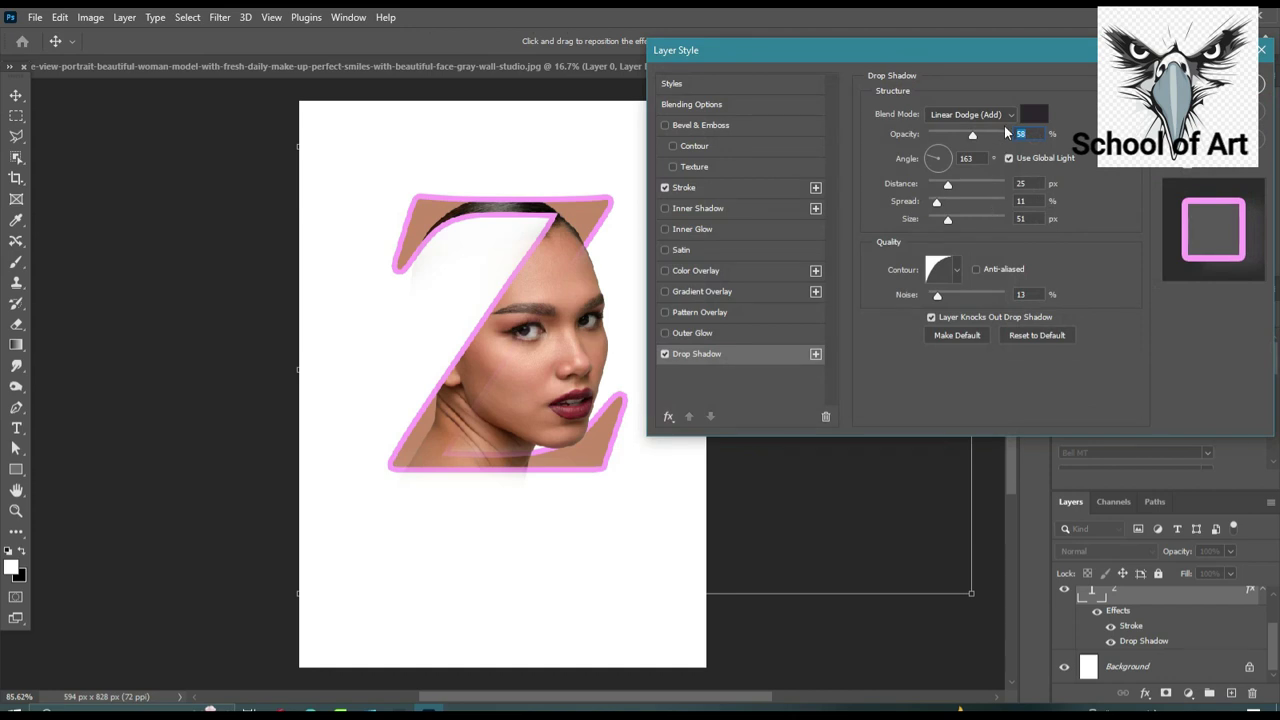
text(27)
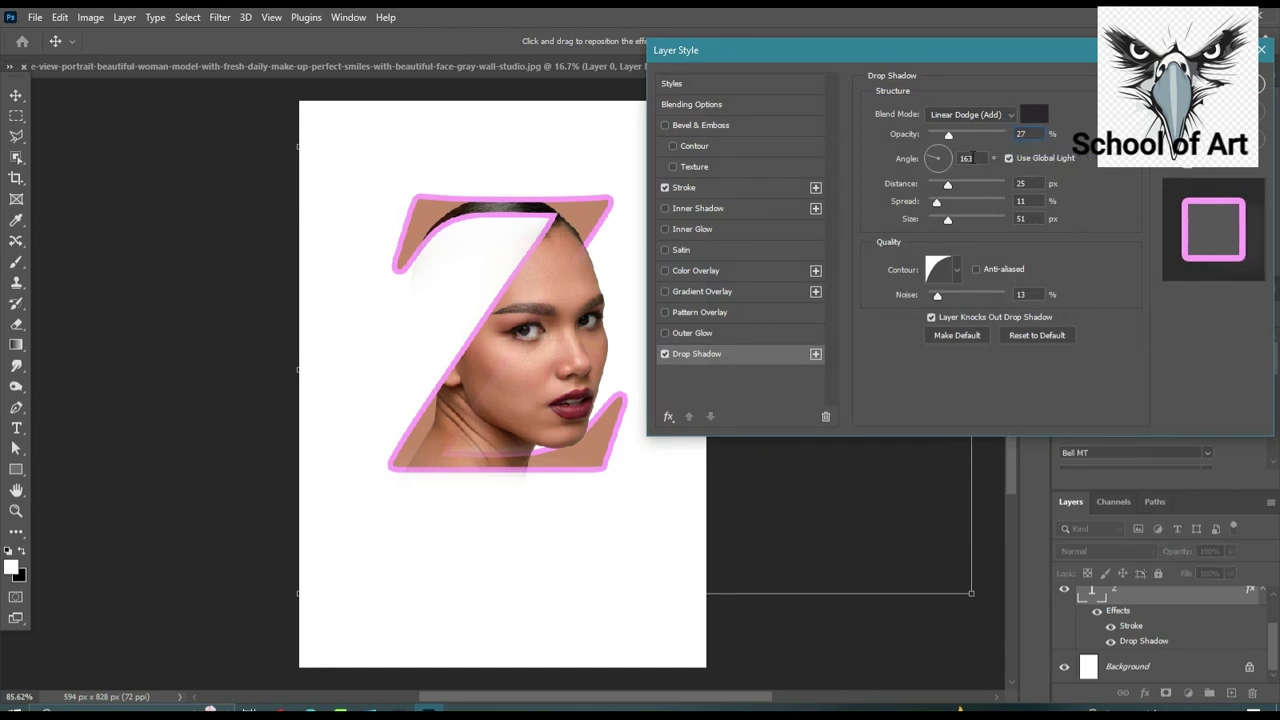
double_click(966, 158)
text(60)
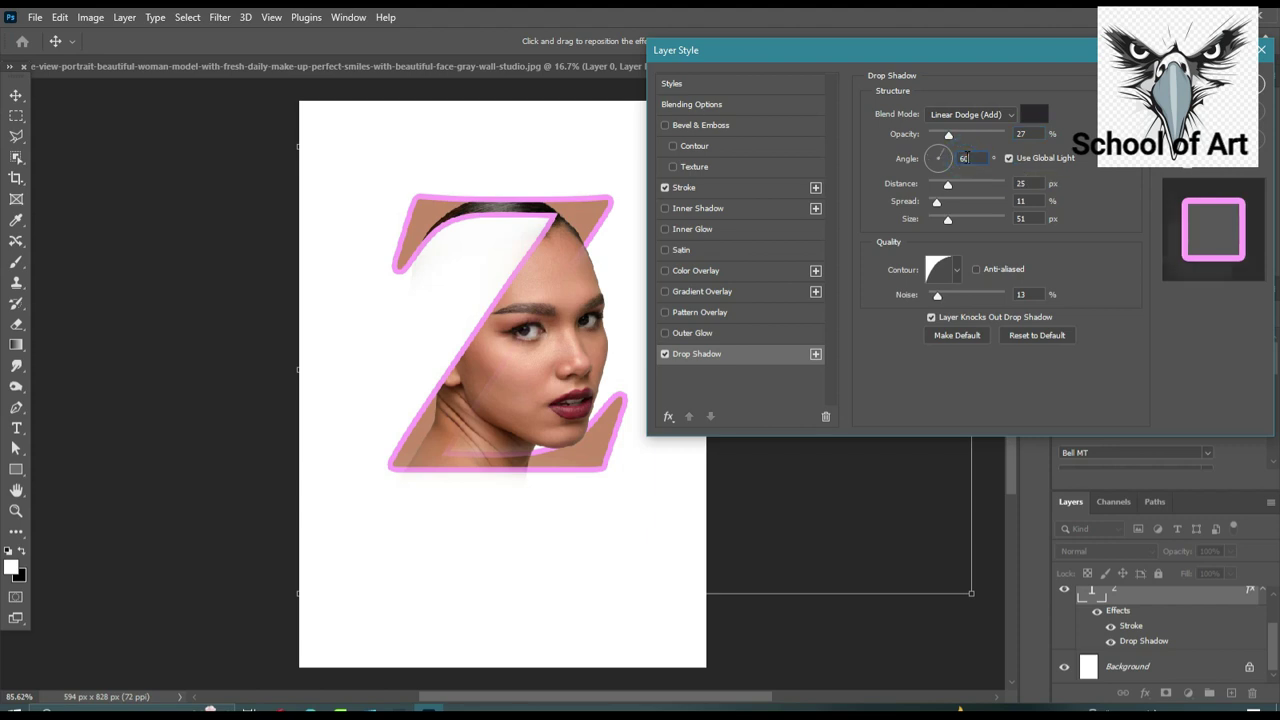
double_click(1022, 182)
text(1)
key(BackSpace)
double_click(1022, 200)
text(0)
double_click(1020, 218)
text(13)
- Change the Z's stroke colour from pink to near-white fefcfe
click(695, 187)
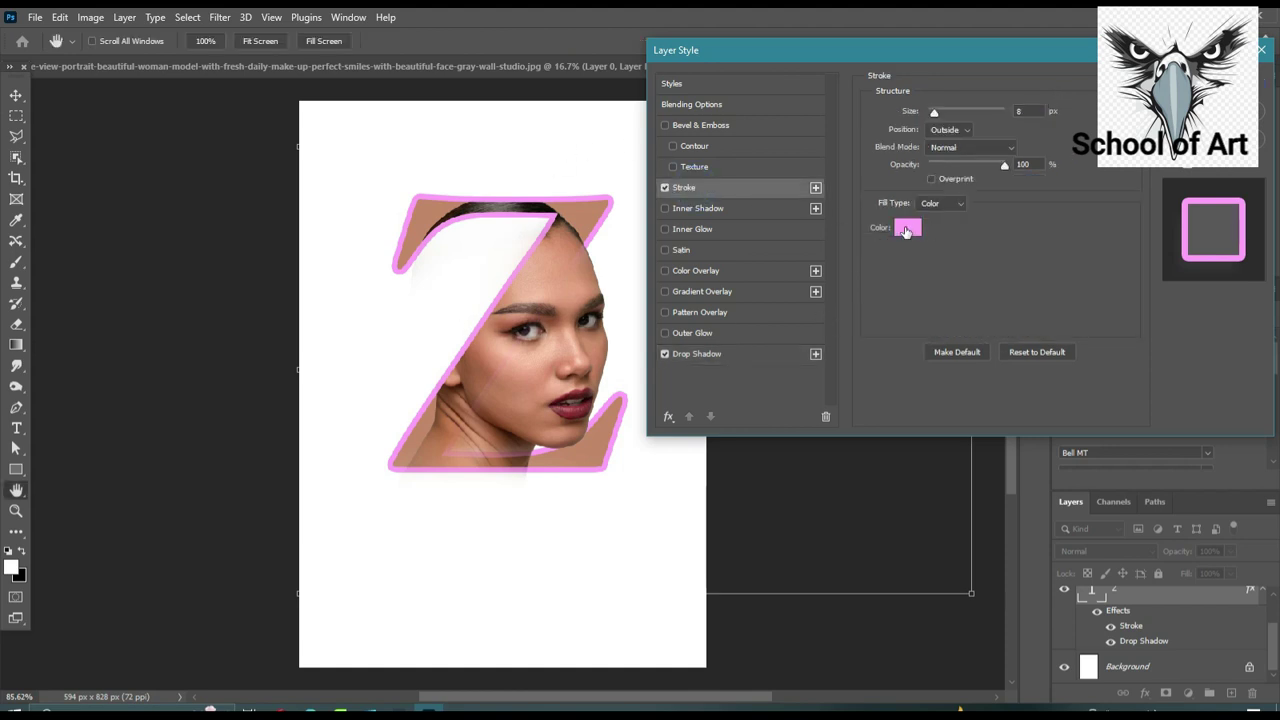
click(906, 229)
click(100, 120)
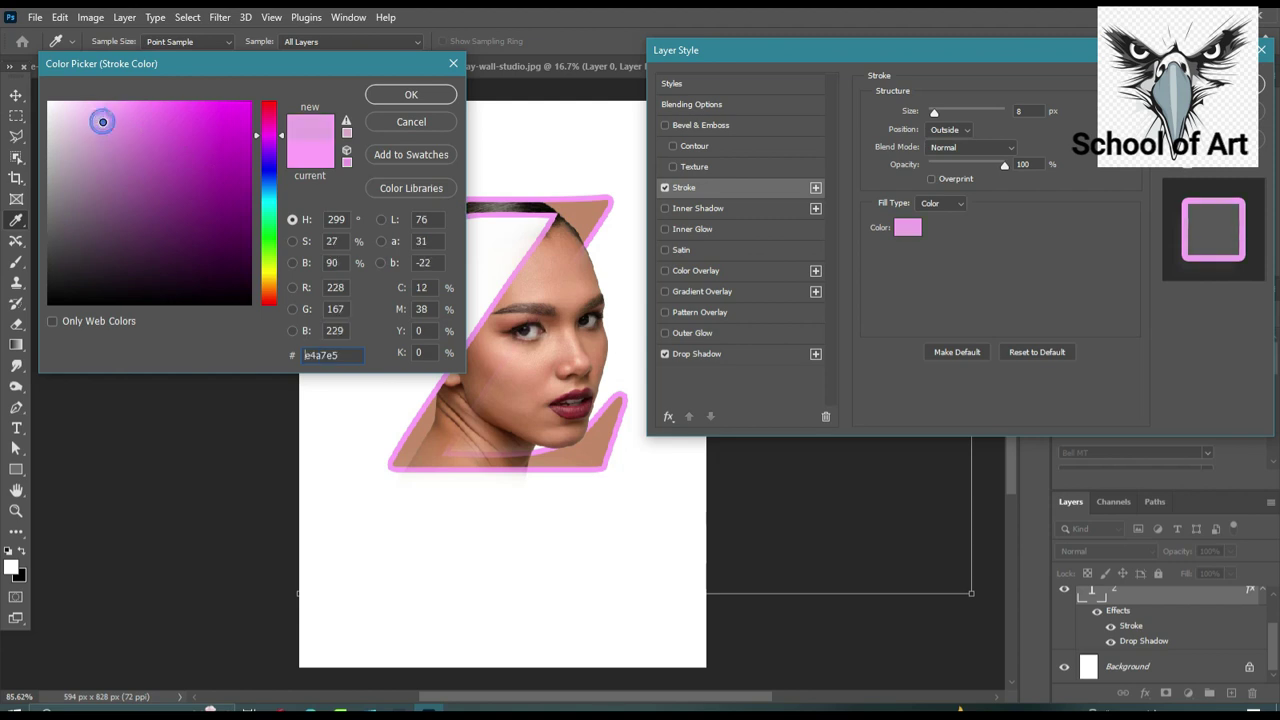
click(49, 103)
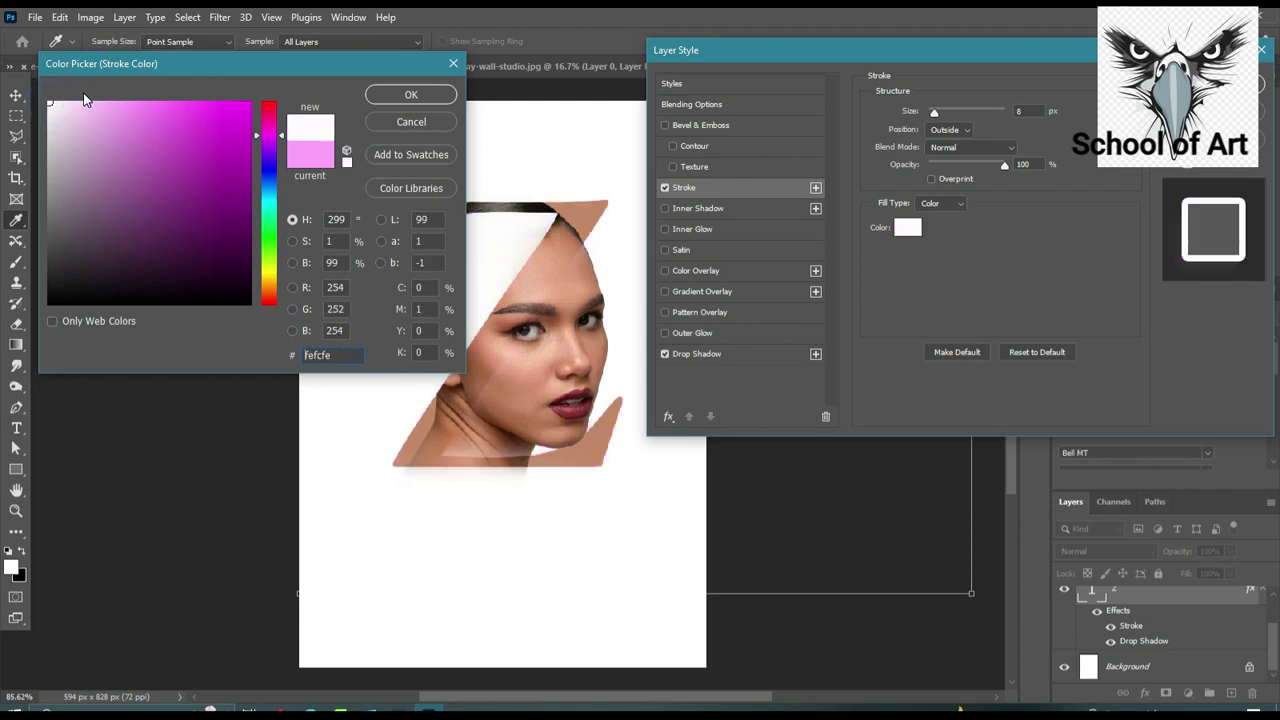
click(424, 94)
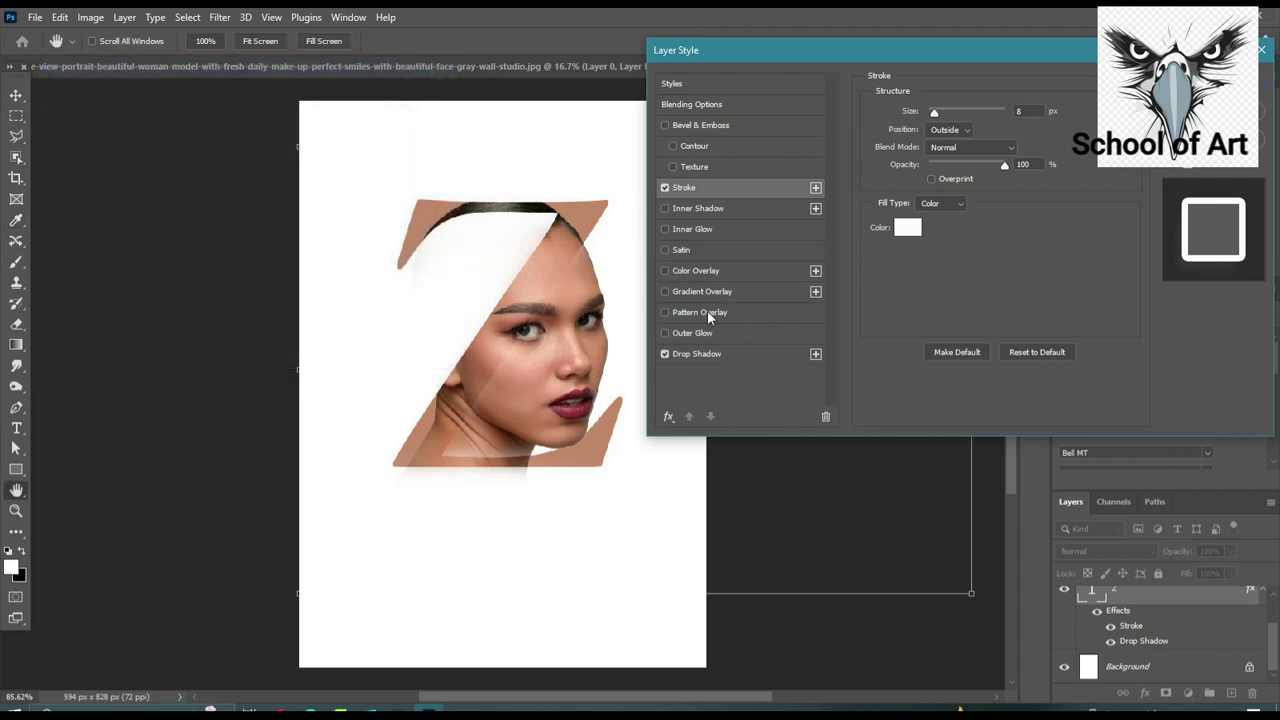
- Set the Z's drop shadow colour to black 000000
click(699, 353)
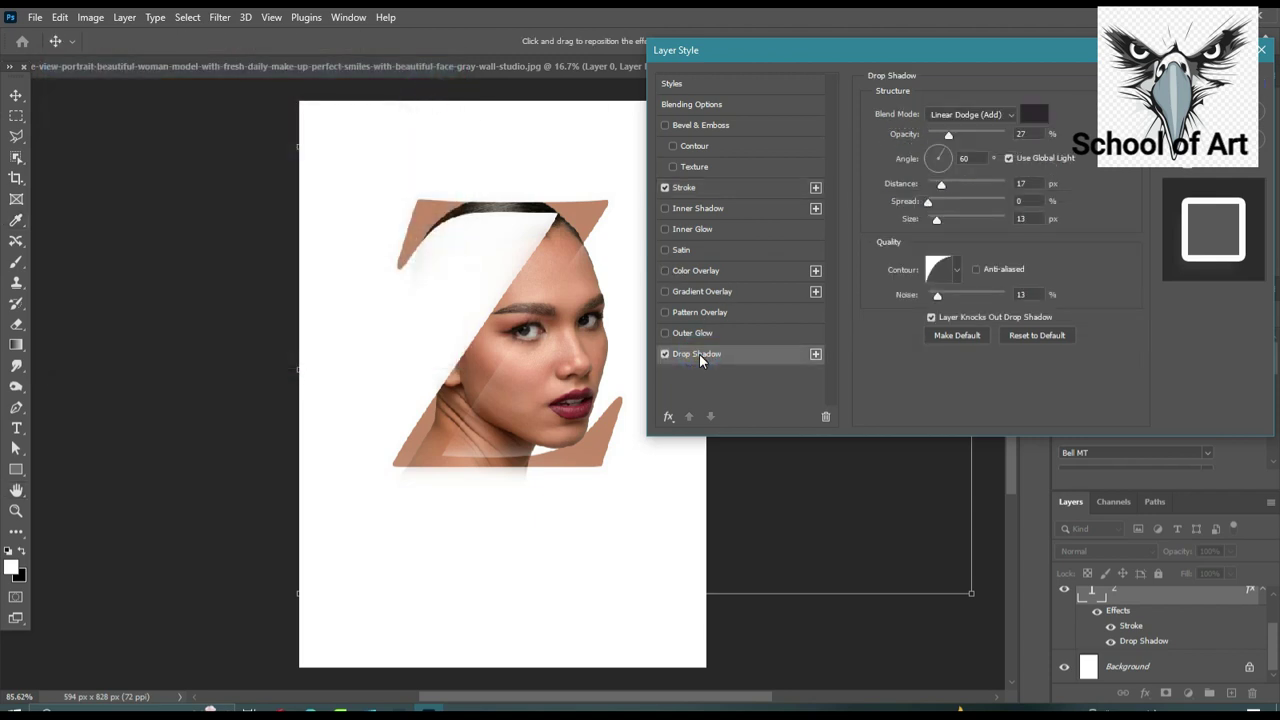
click(1034, 114)
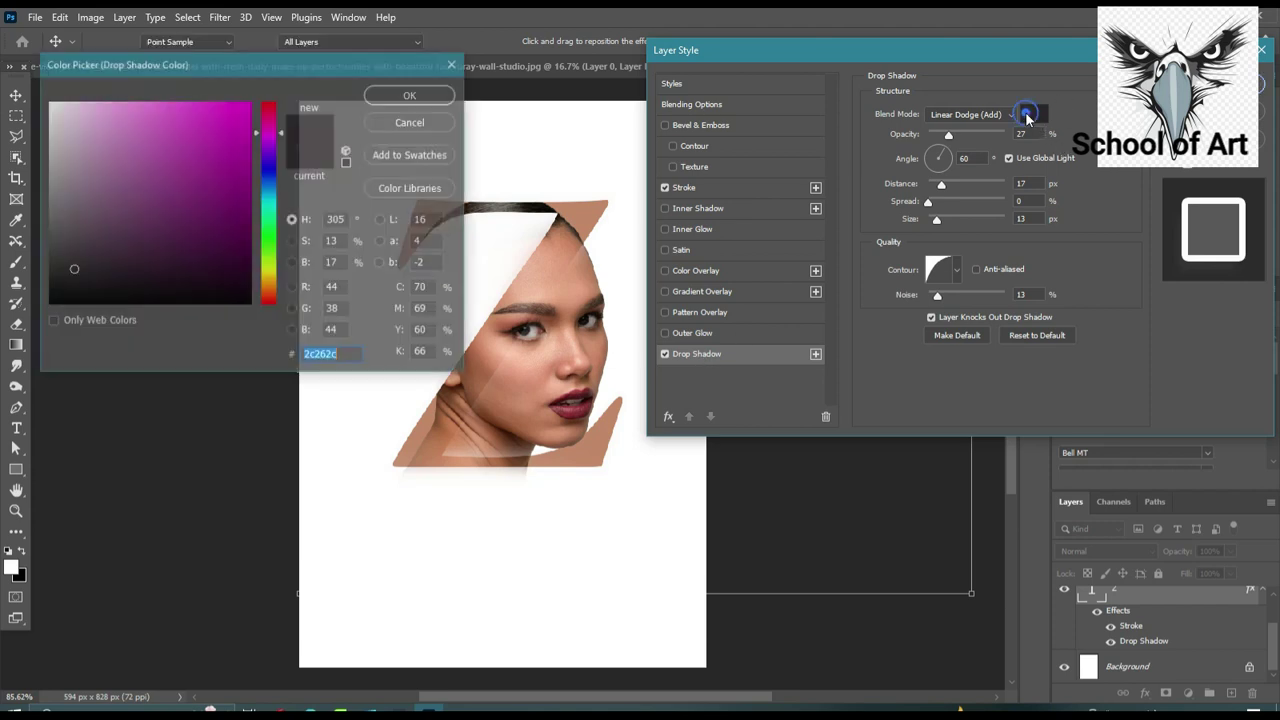
drag(176, 284, 199, 316)
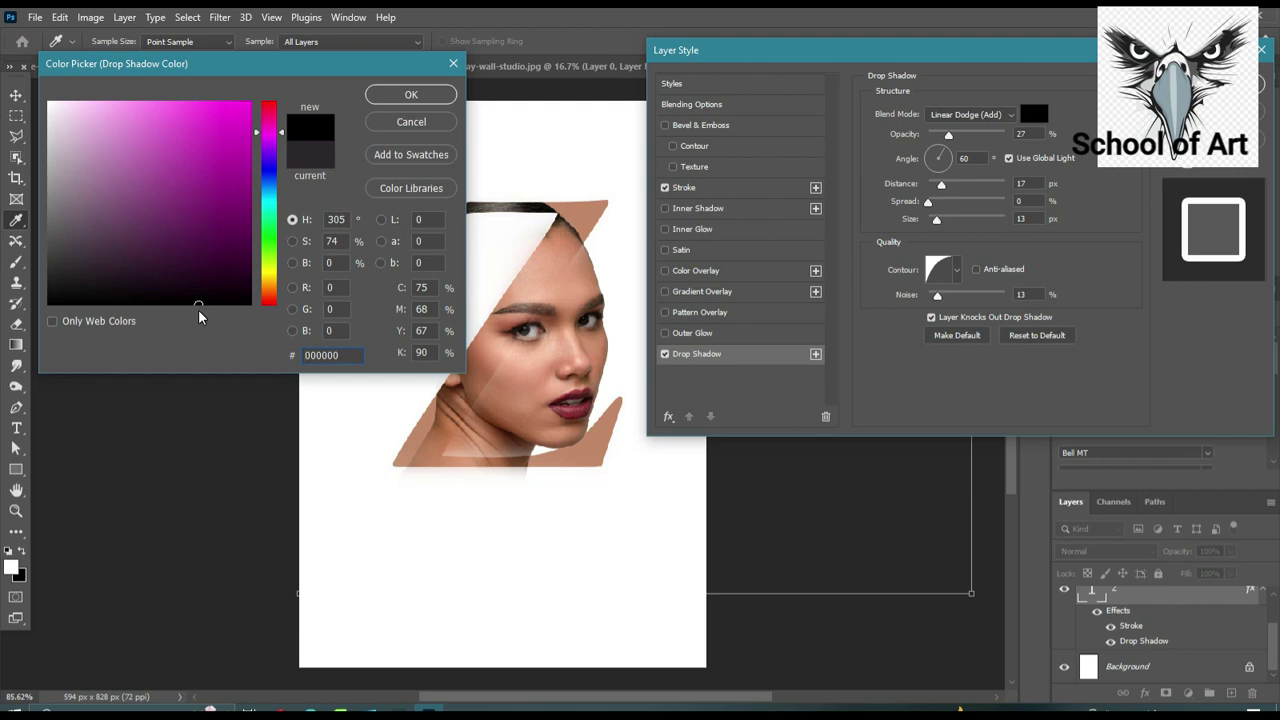
click(430, 94)
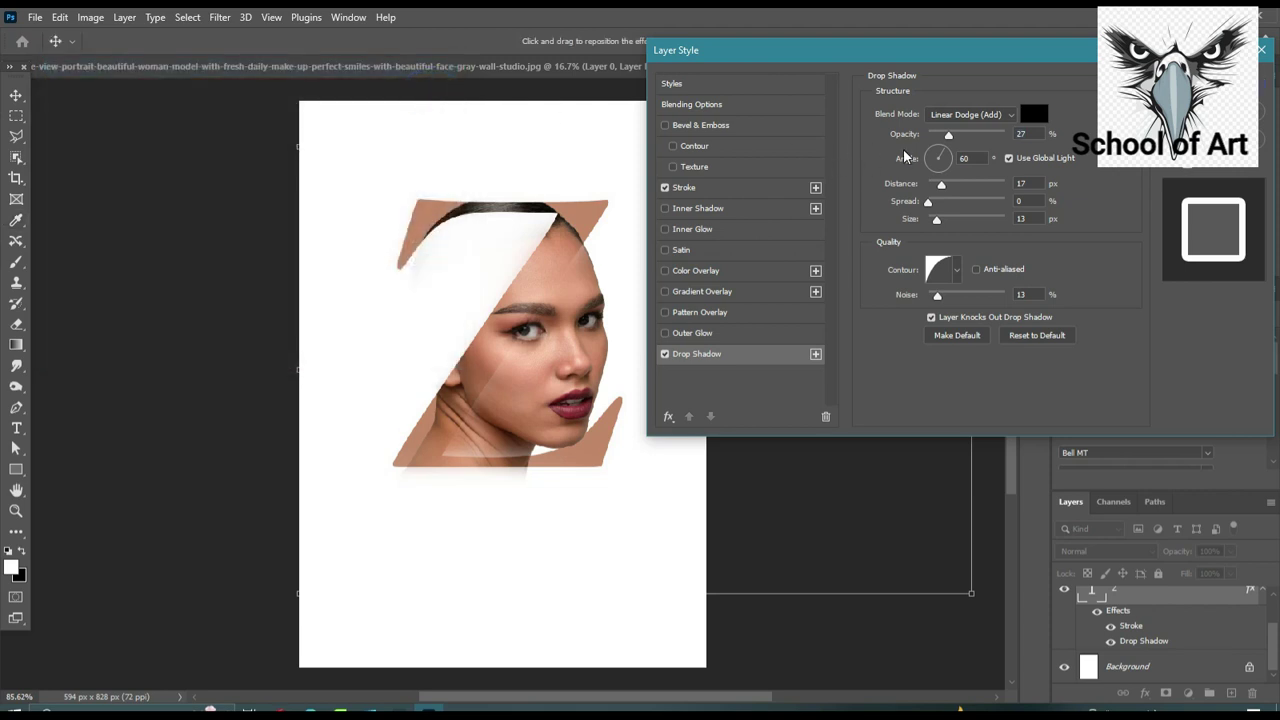
- Give the shadow 6% noise, a 100° angle and Normal blend mode, then apply the layer style
click(939, 296)
click(939, 296)
drag(937, 297, 930, 296)
click(937, 151)
click(967, 115)
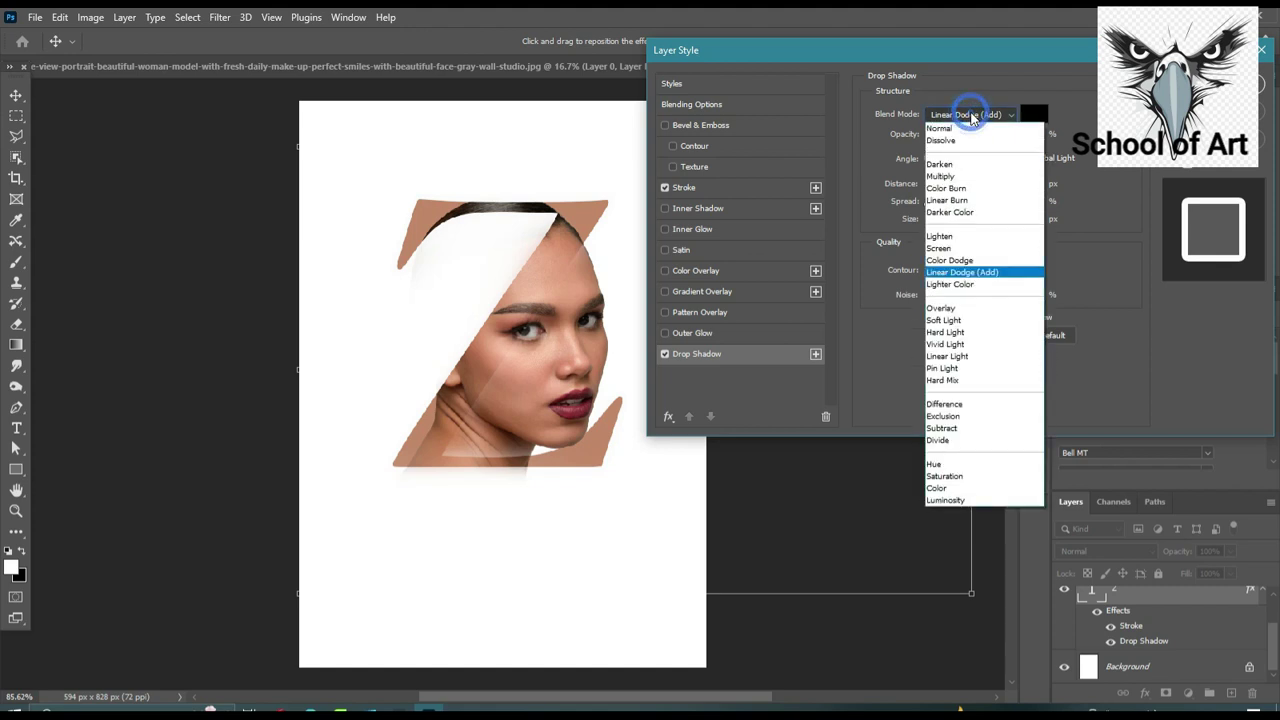
click(968, 130)
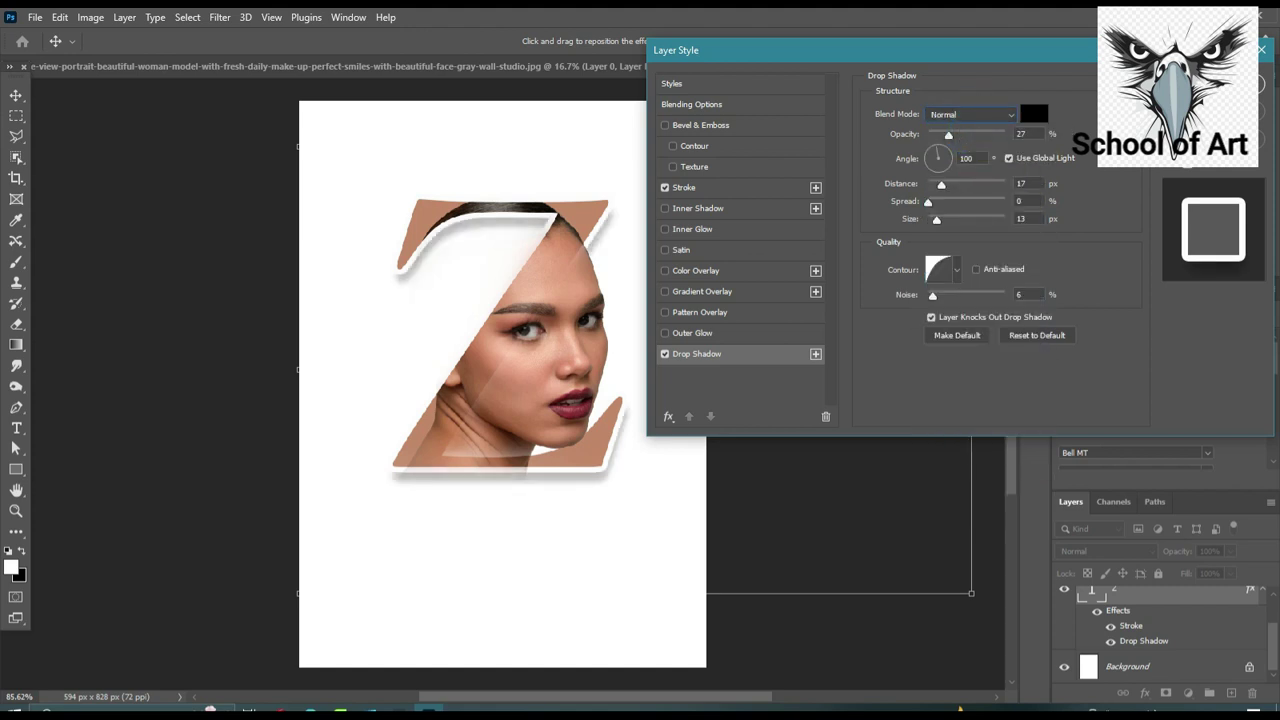
key(Return)
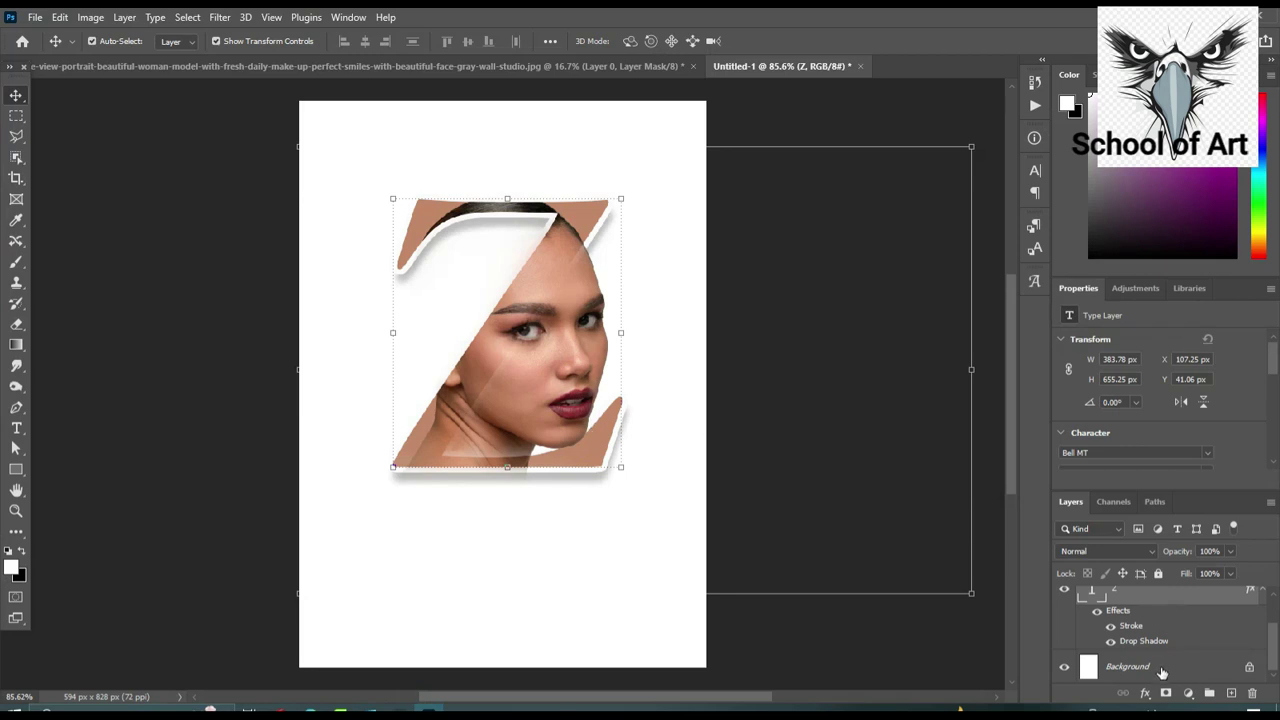
- Unlock the Background as Layer 0 and add a Gradient Fill layer
double_click(1161, 668)
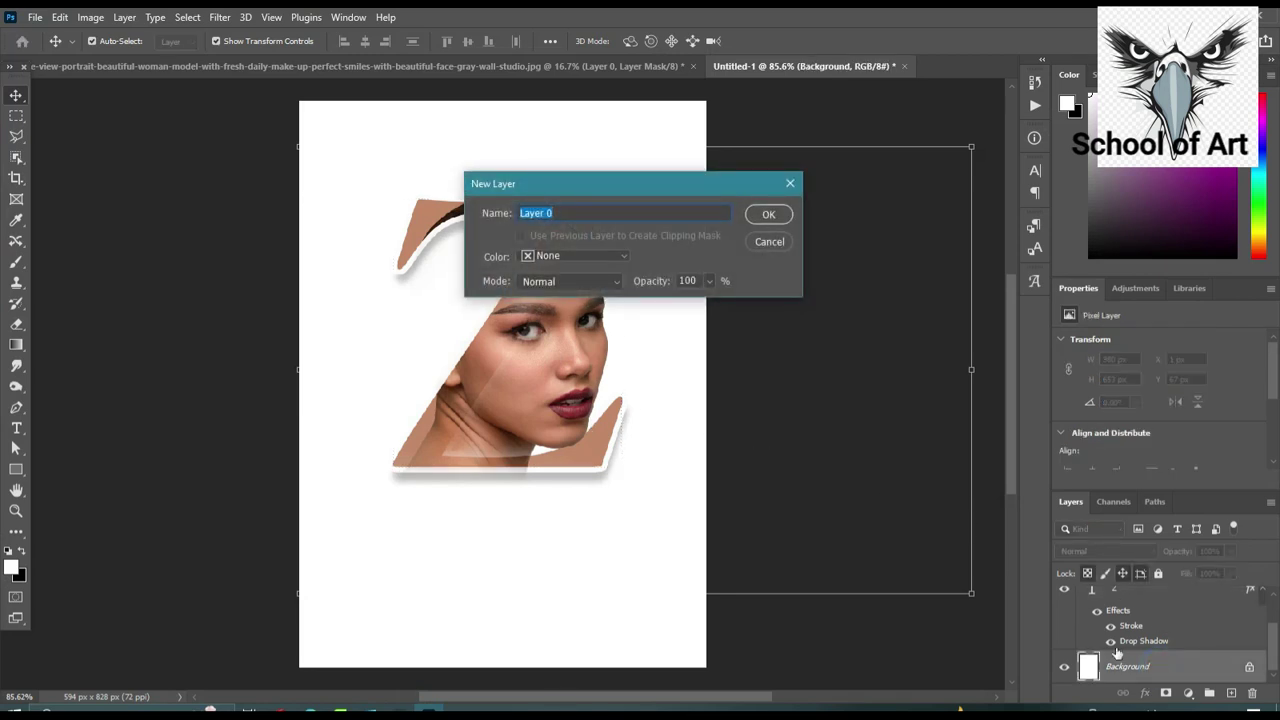
click(768, 214)
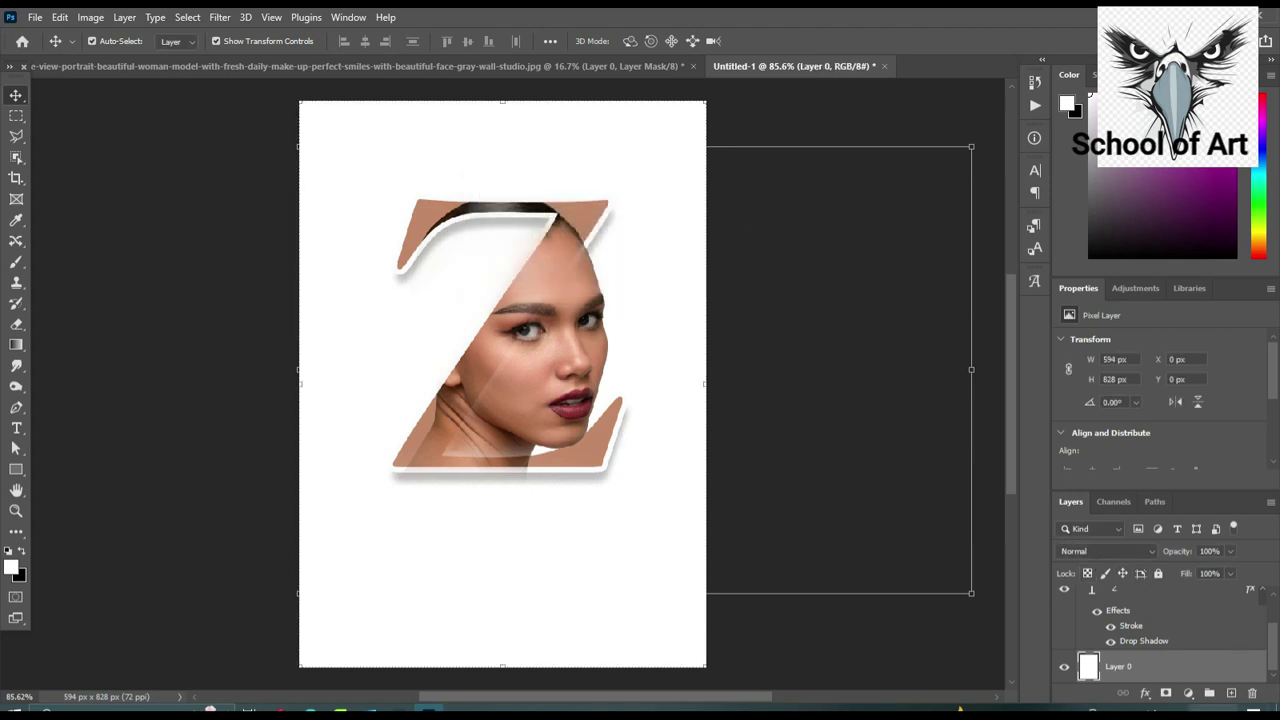
click(1188, 694)
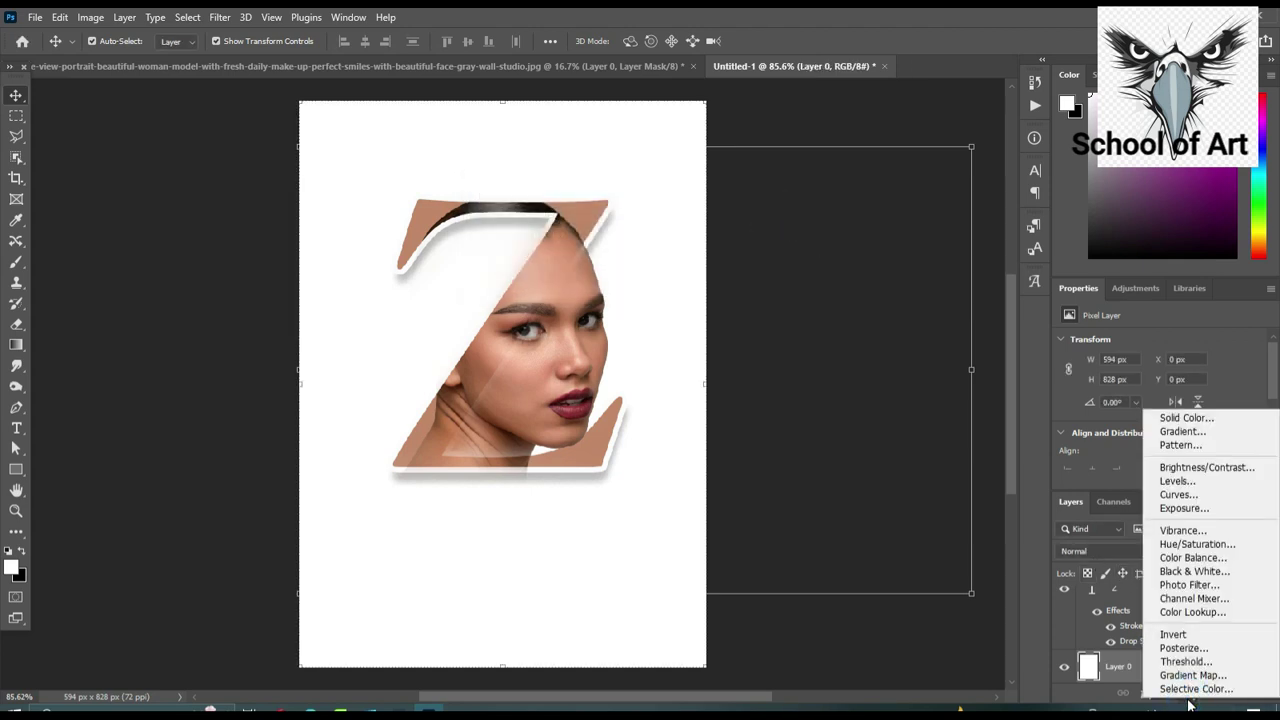
click(1185, 431)
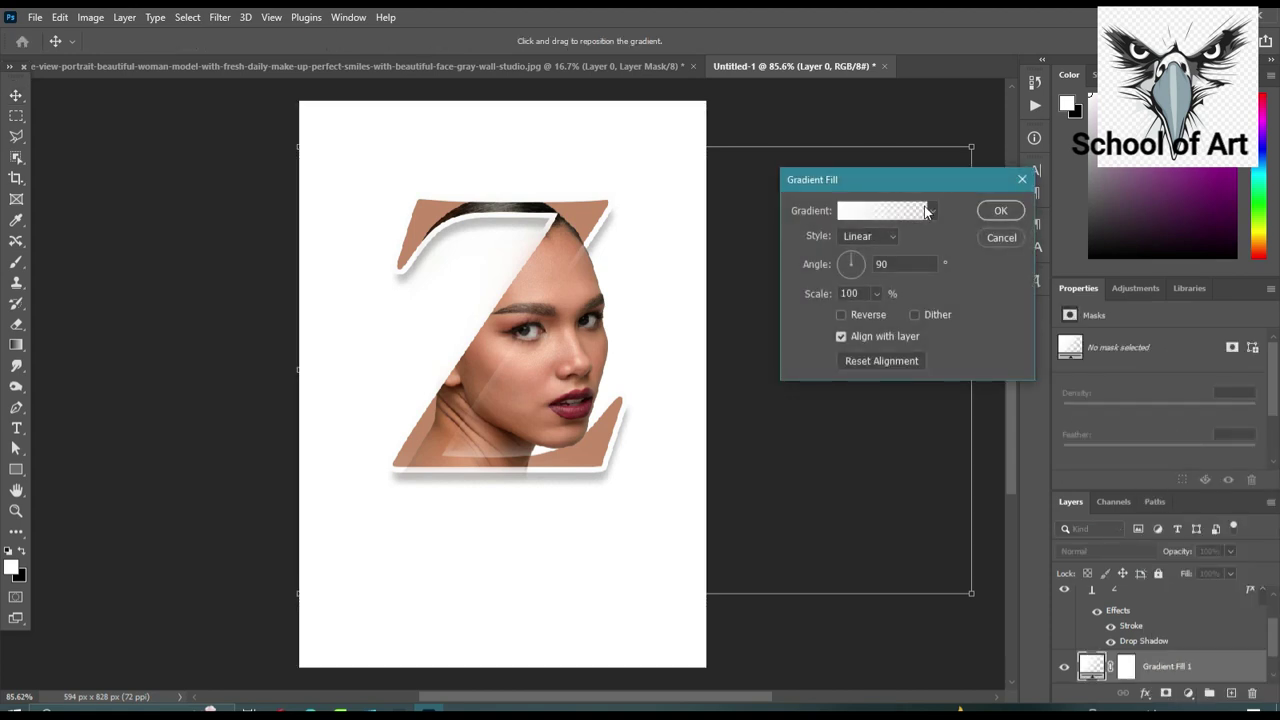
- Set the gradient's left stop to skin tone cf997d sampled from the face
click(869, 211)
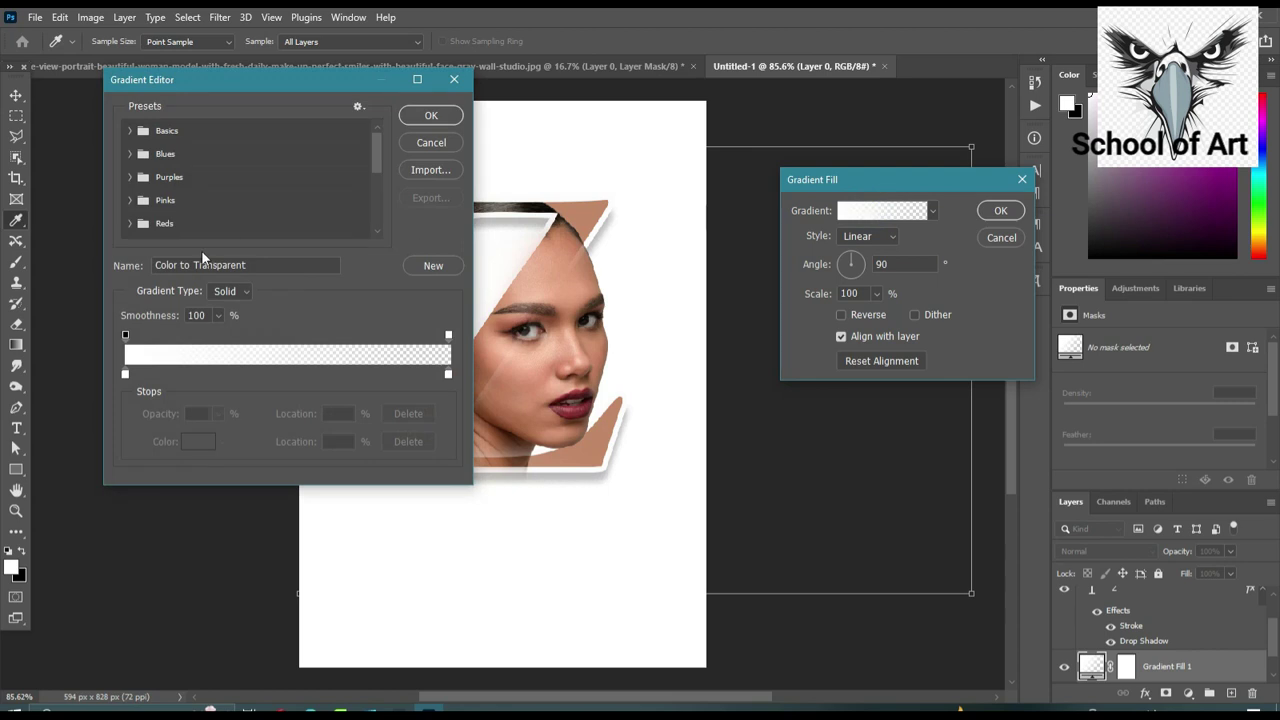
click(125, 376)
click(199, 443)
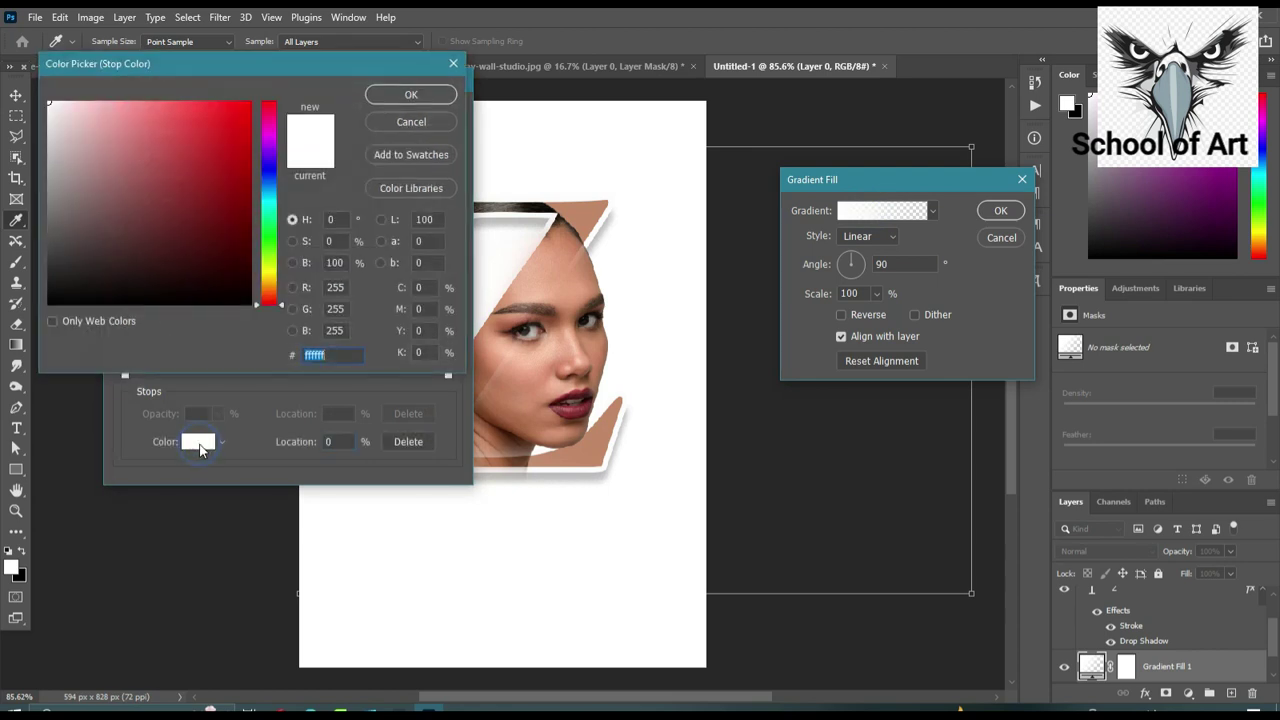
click(577, 294)
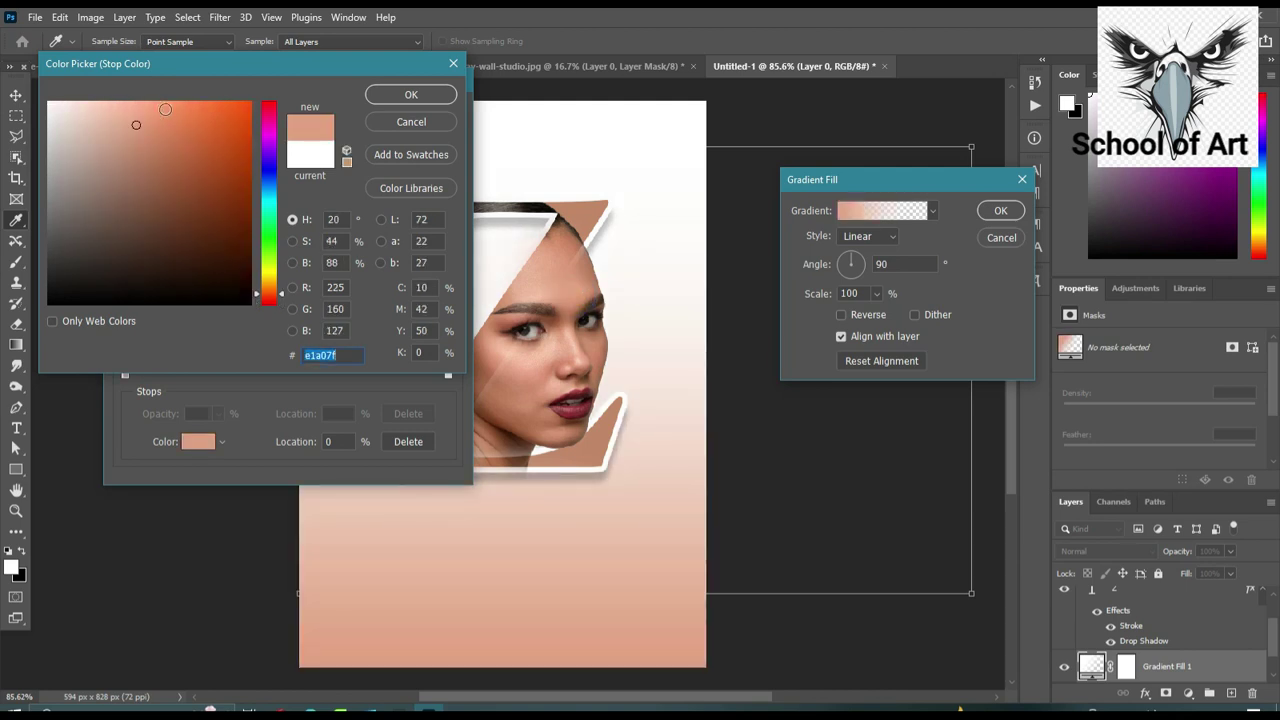
drag(130, 142, 114, 134)
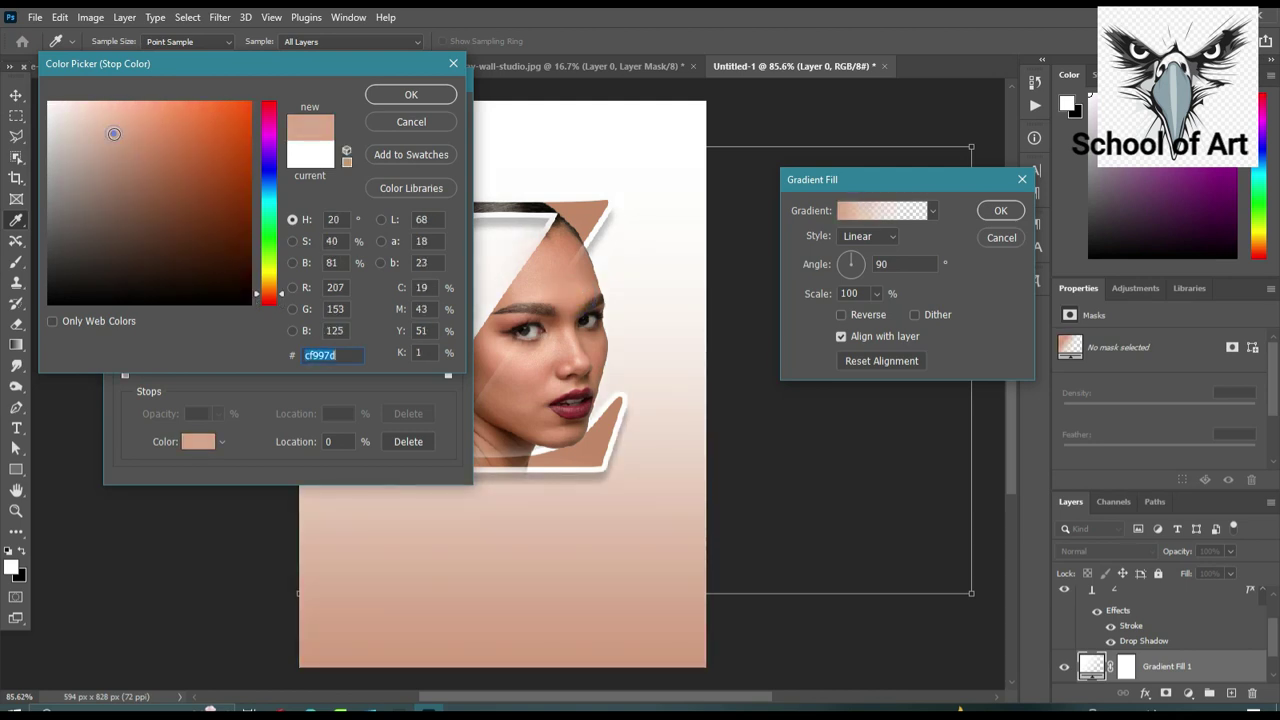
click(435, 98)
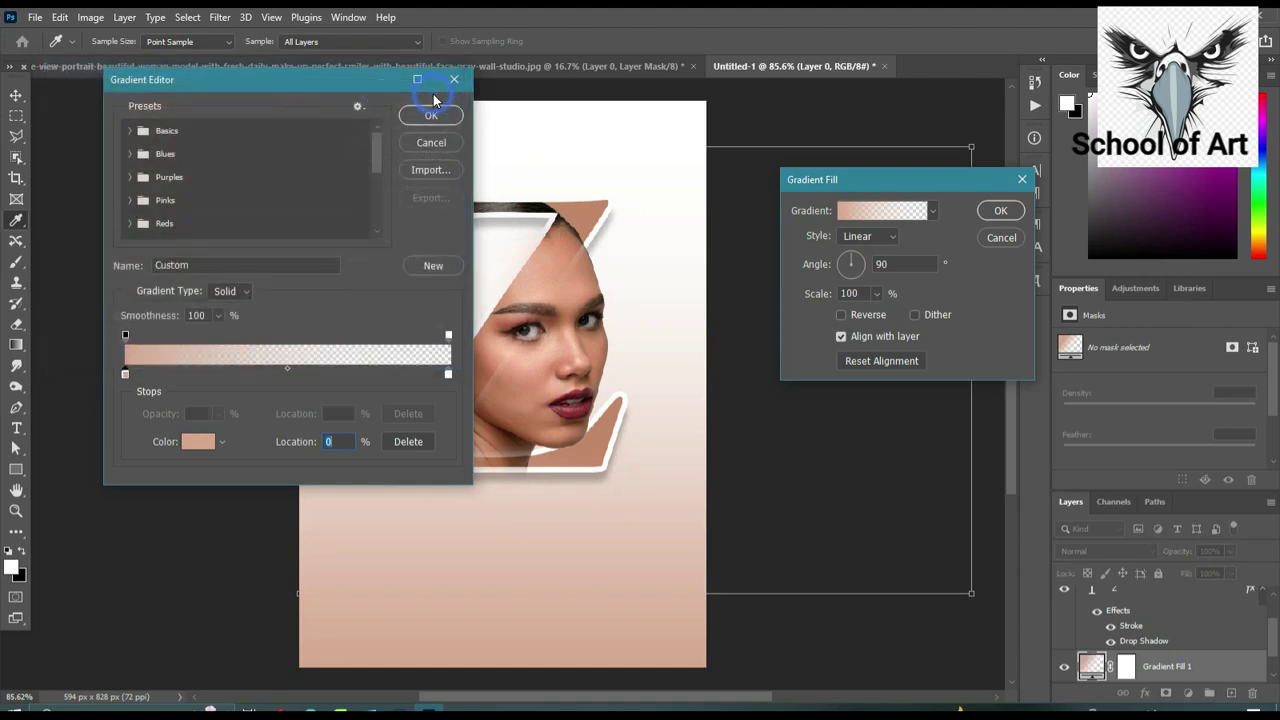
- Set the right stop to greyish b8aba4, make the gradient Radial, and apply it
click(448, 374)
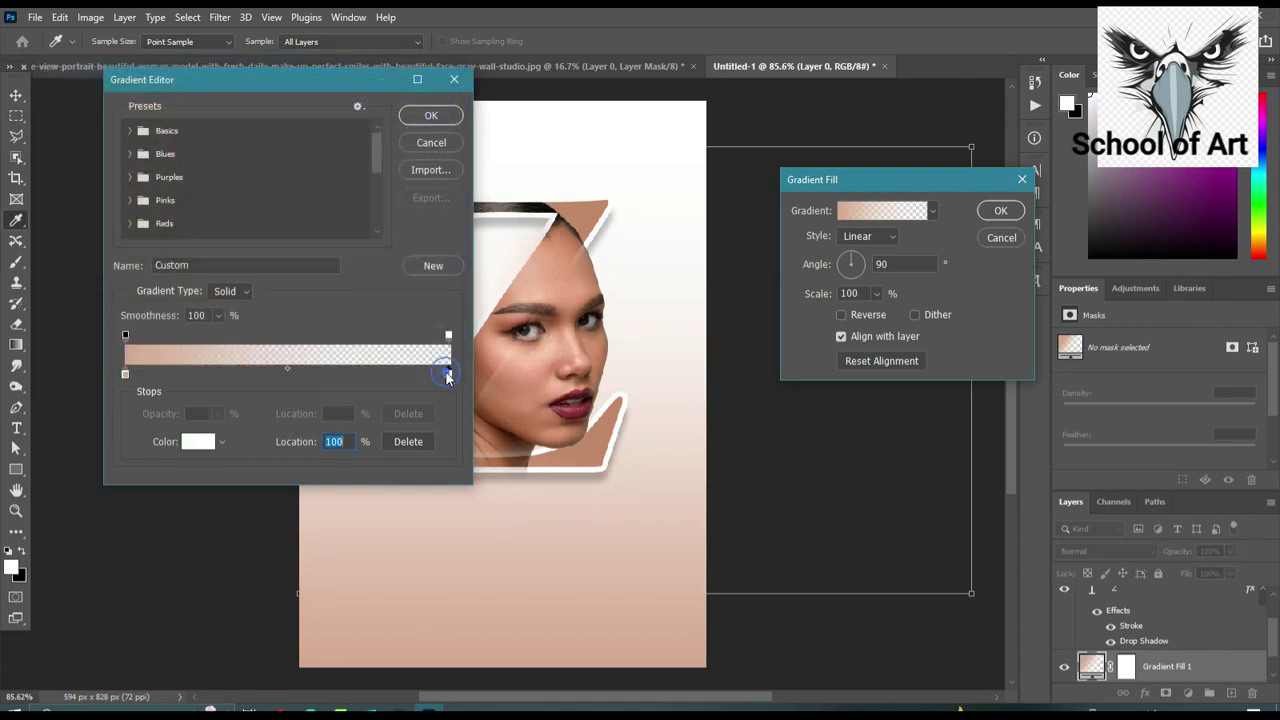
click(197, 442)
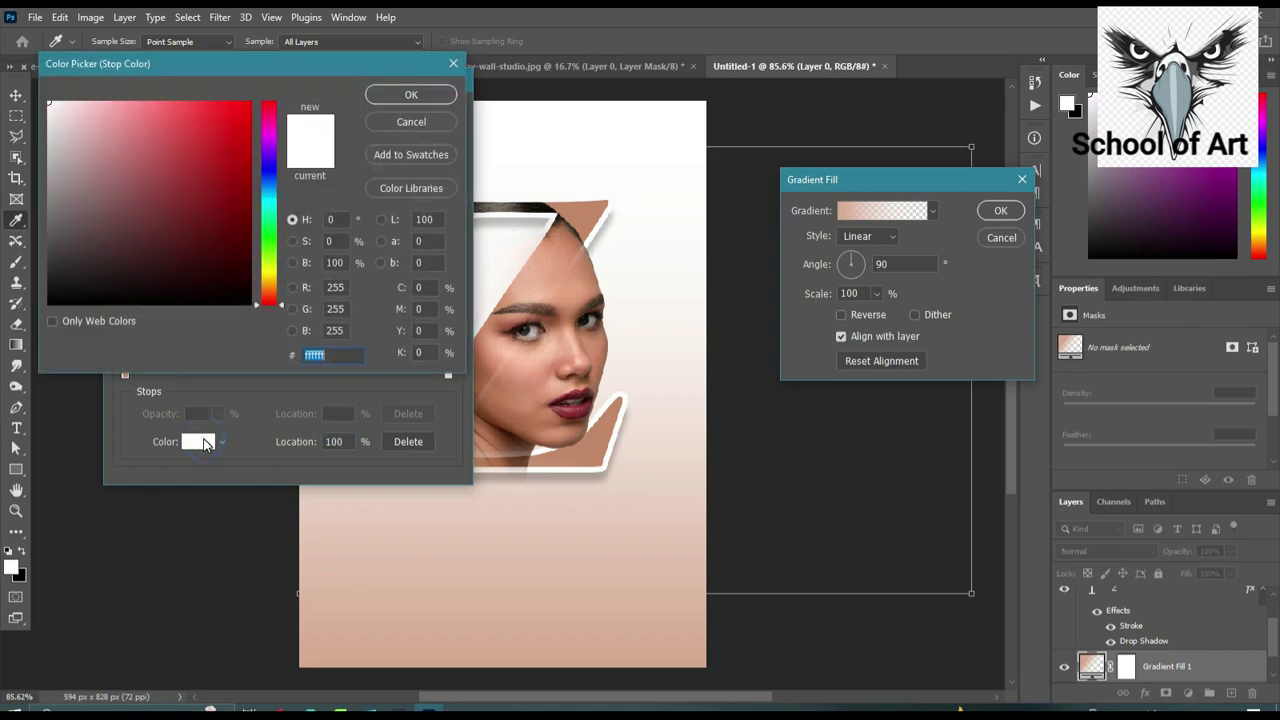
click(542, 330)
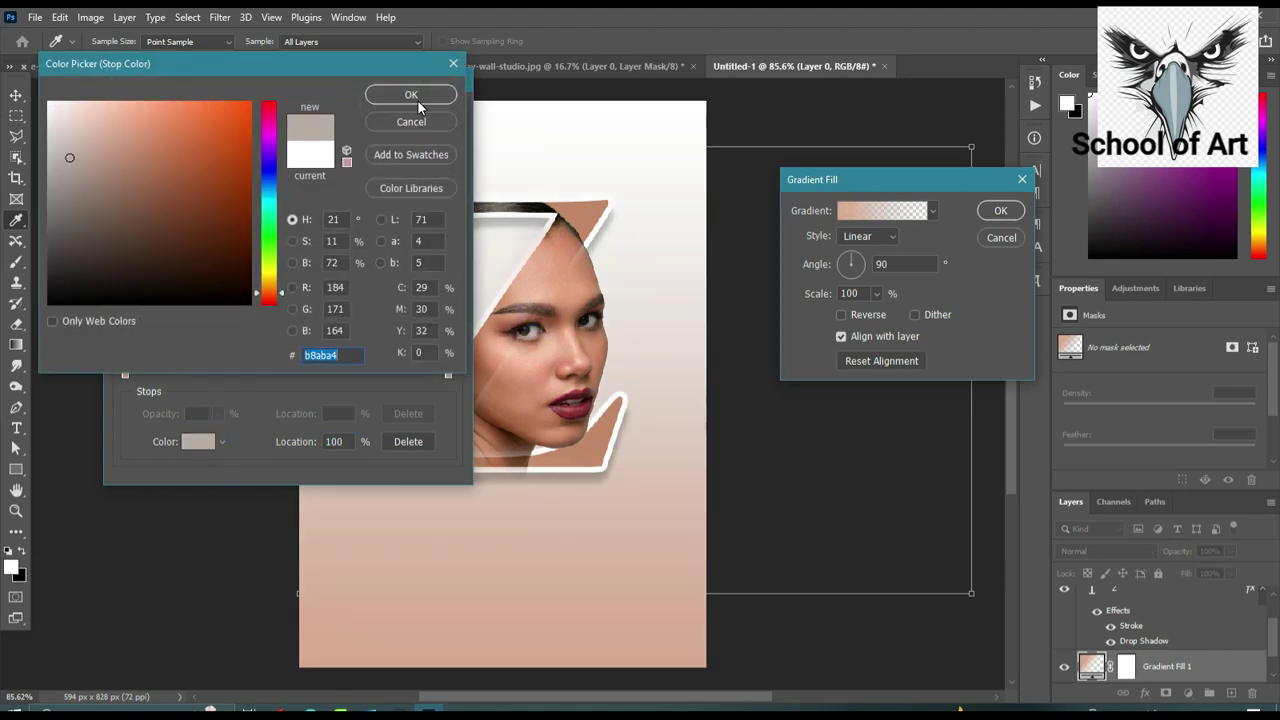
click(418, 98)
click(431, 116)
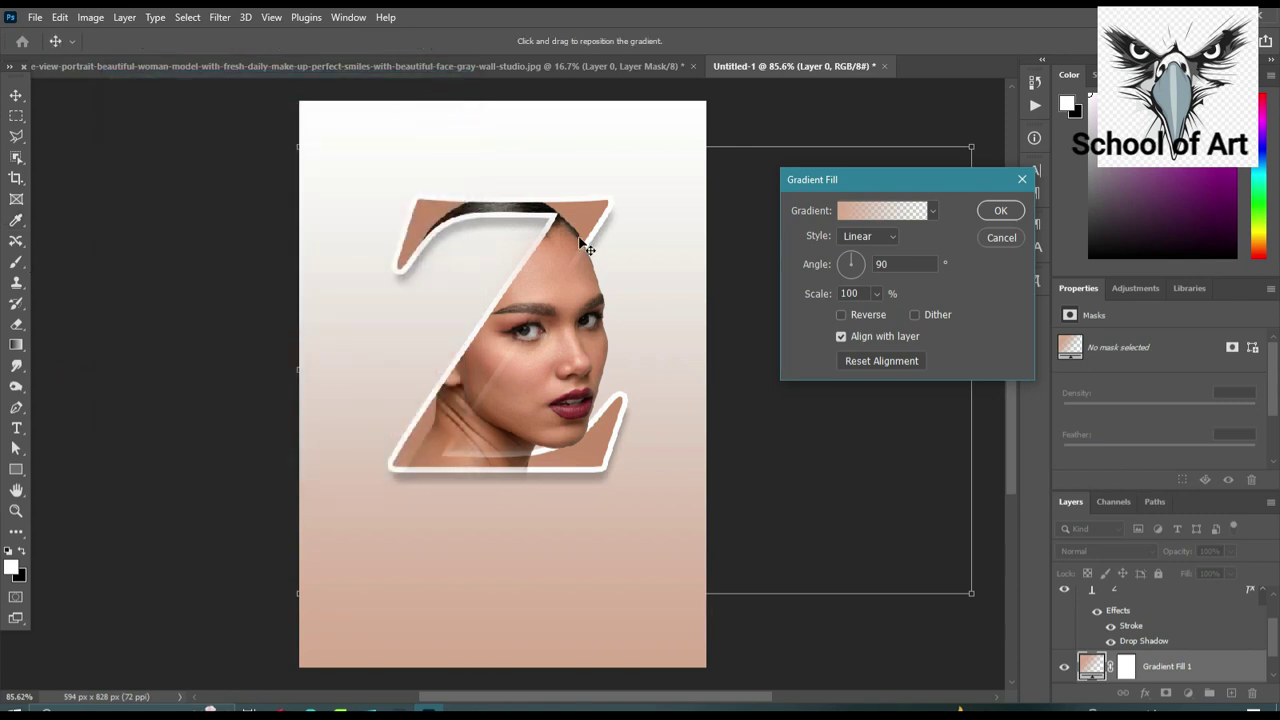
click(860, 237)
click(879, 267)
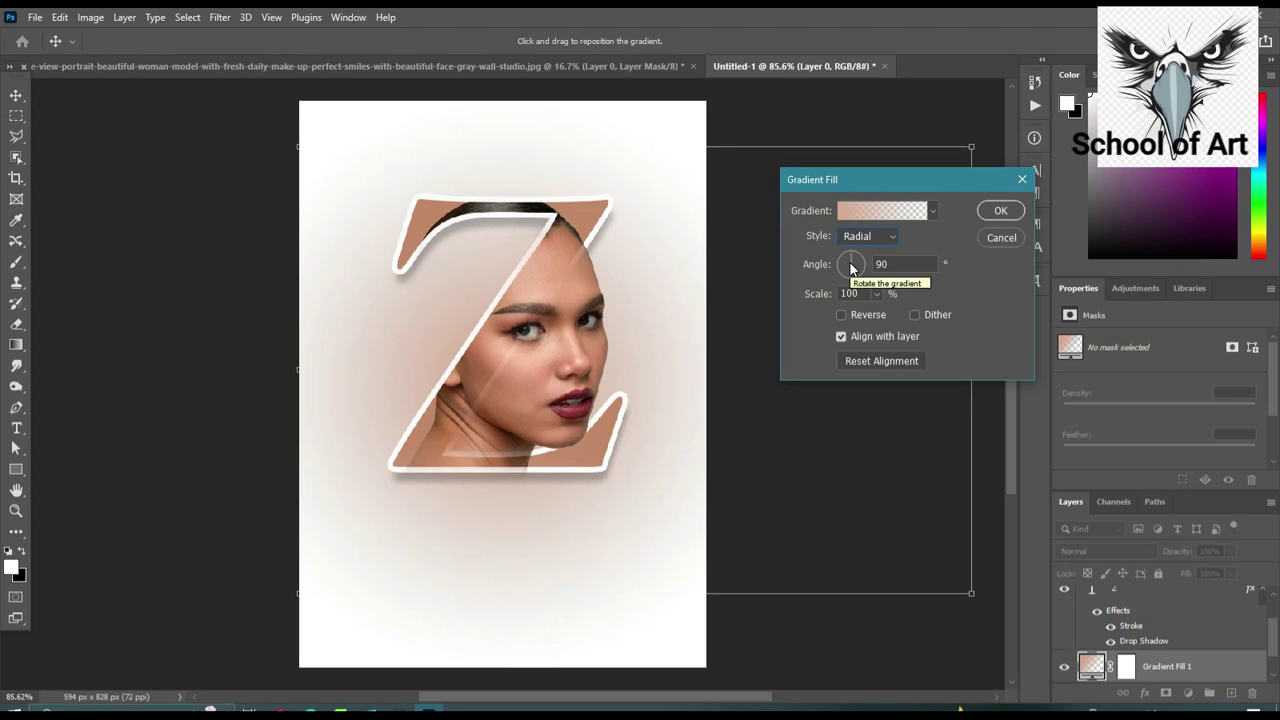
click(1001, 211)
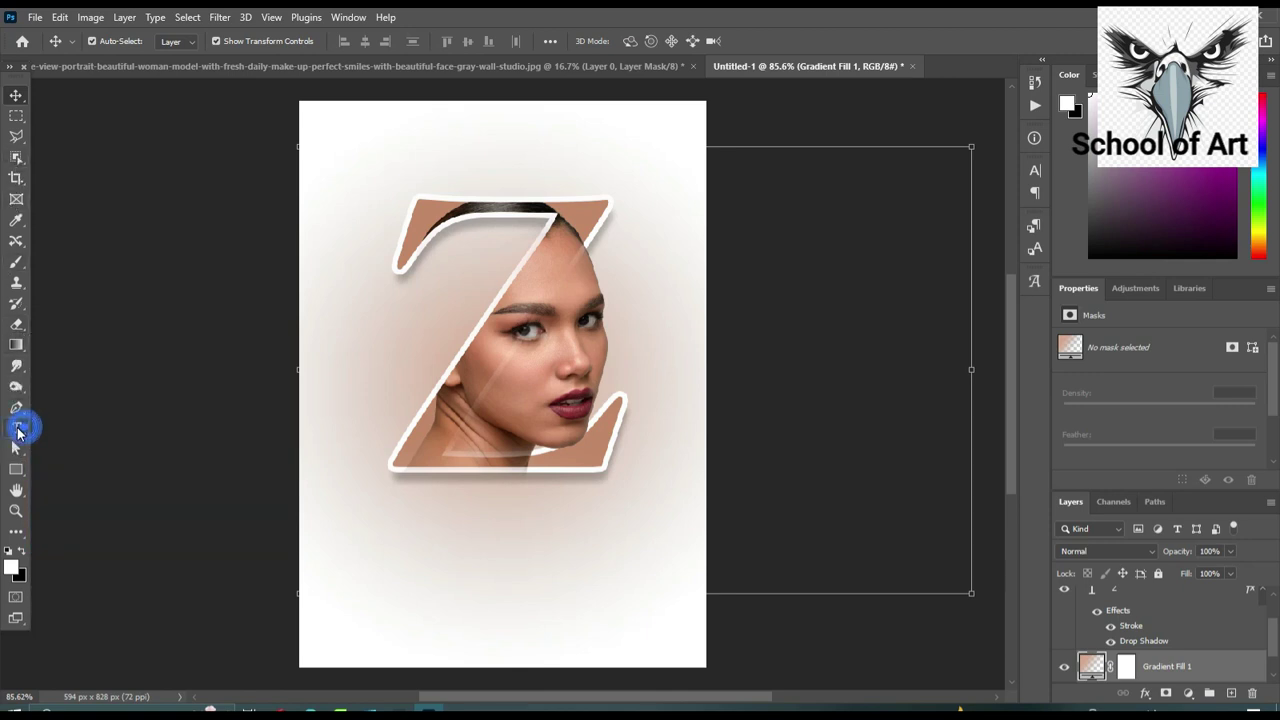
- Type and commit 'Your Name' in tan Bell MT 60 pt below the Z, above the portrait layer
click(17, 430)
click(60, 430)
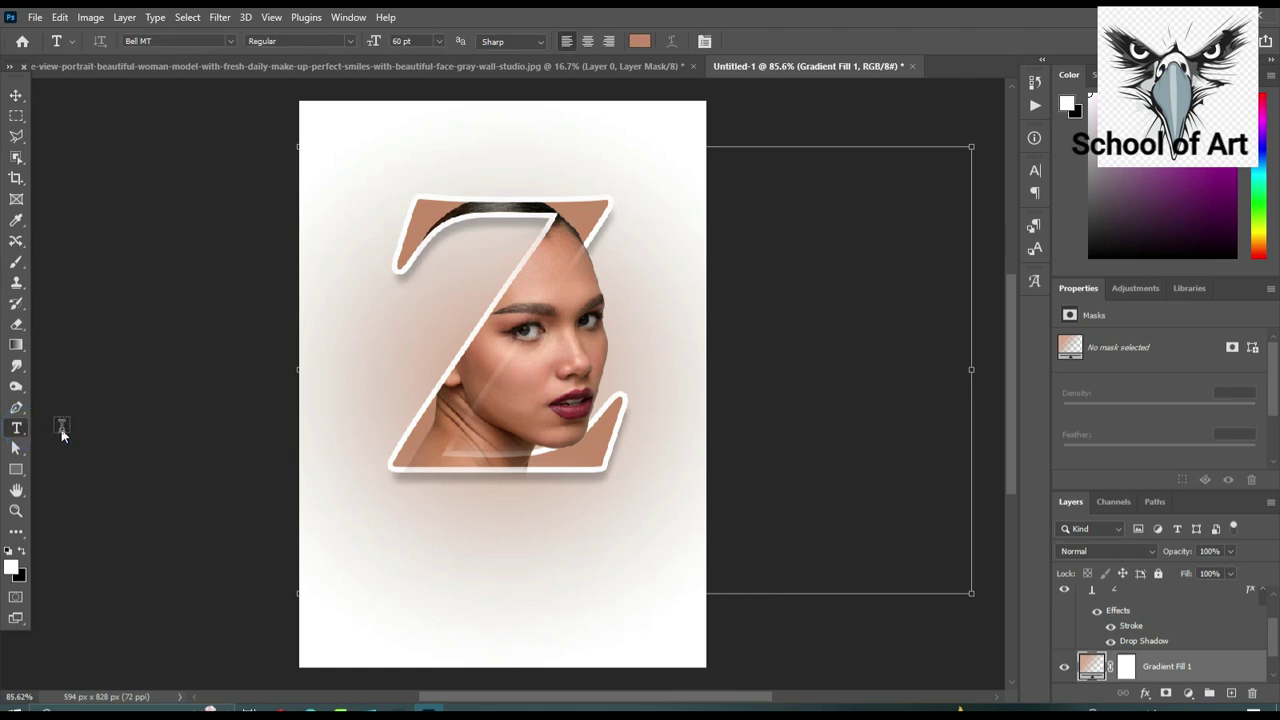
click(428, 165)
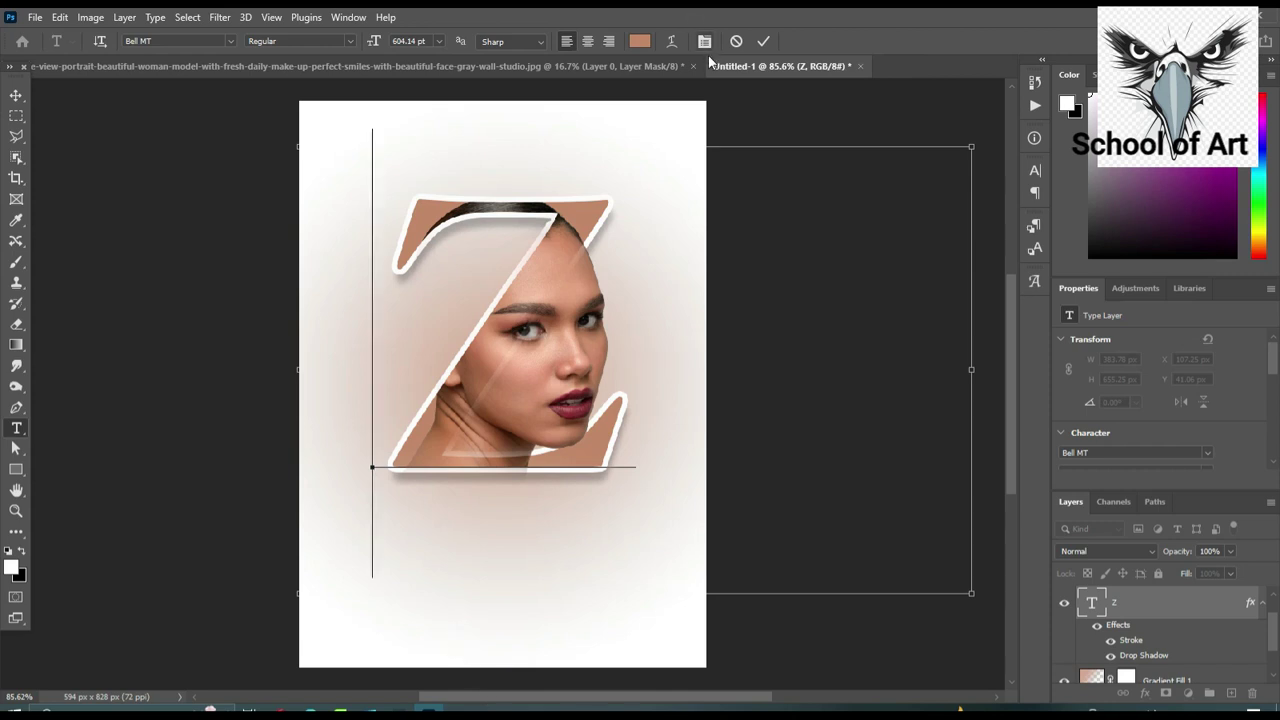
click(735, 41)
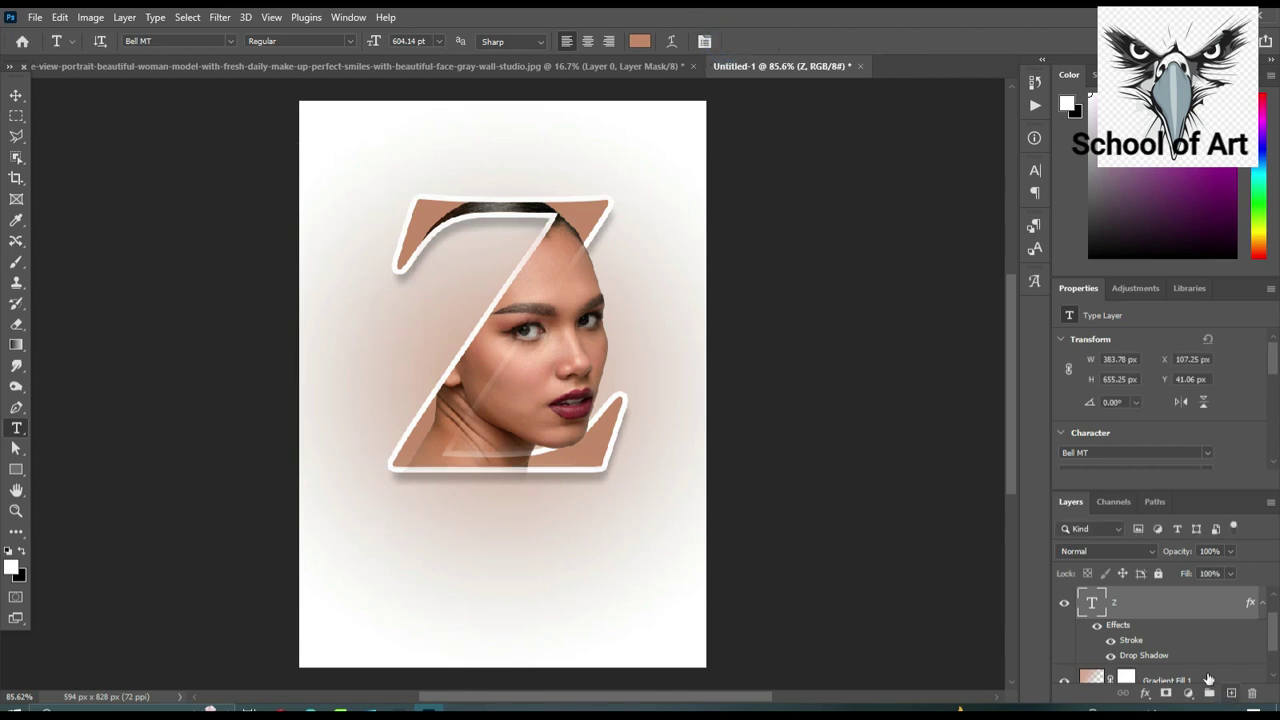
scroll(1207, 652, up, 1)
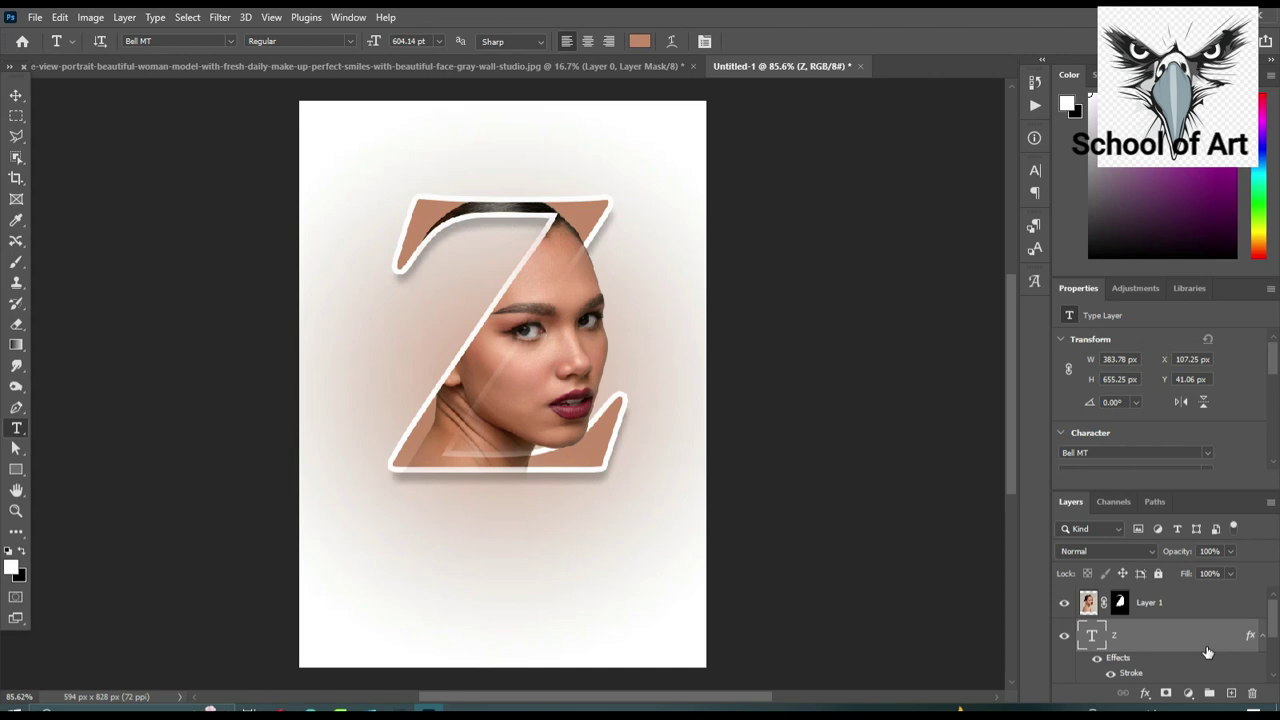
click(1164, 604)
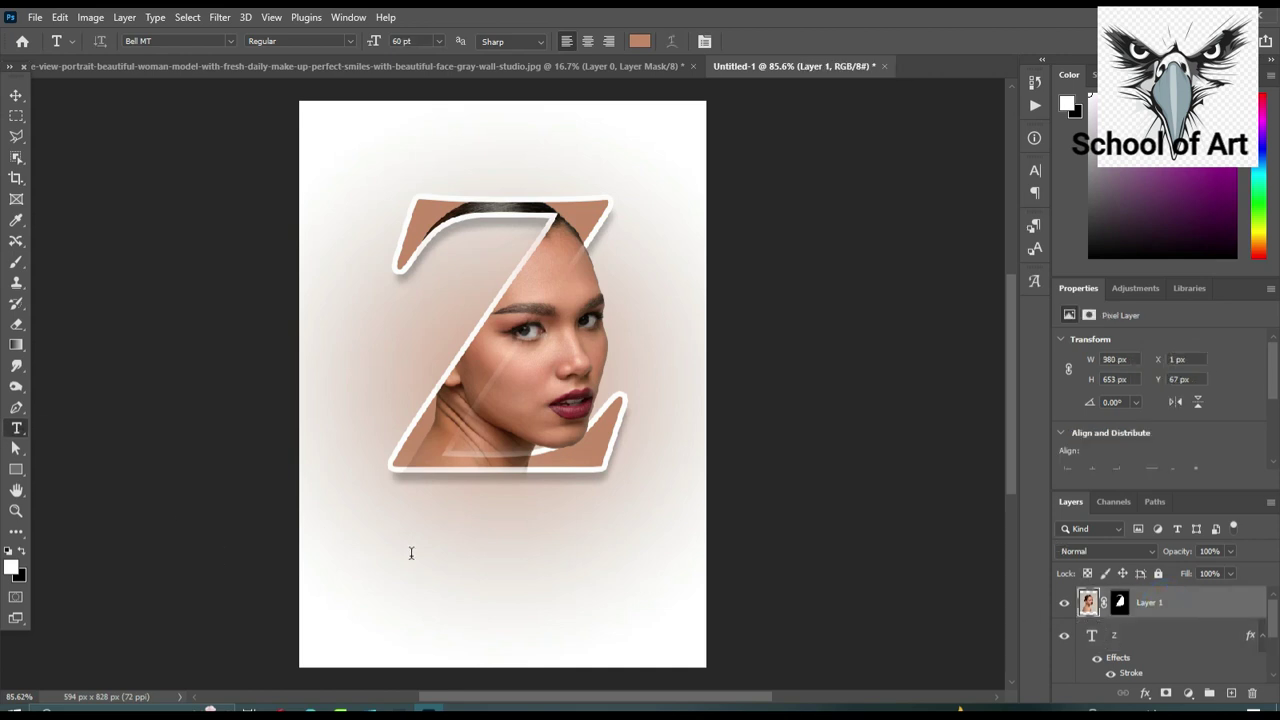
click(397, 597)
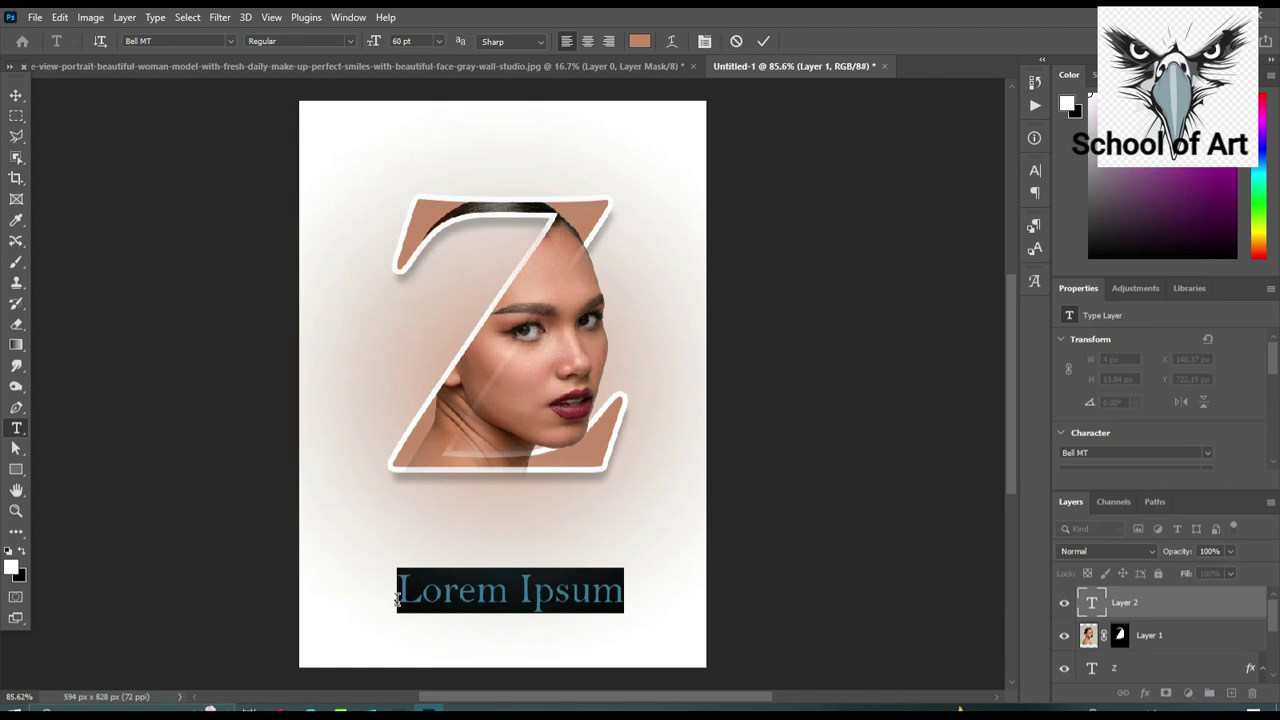
text(Yo)
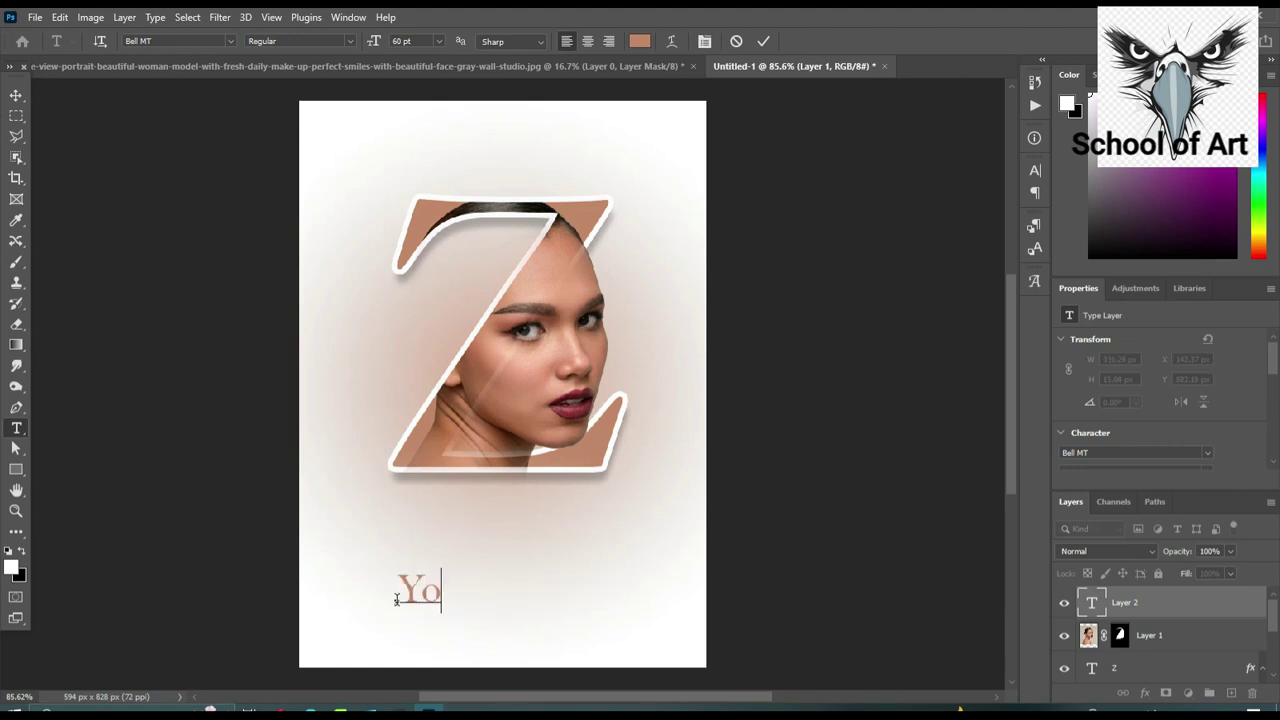
text(ur)
text( Name)
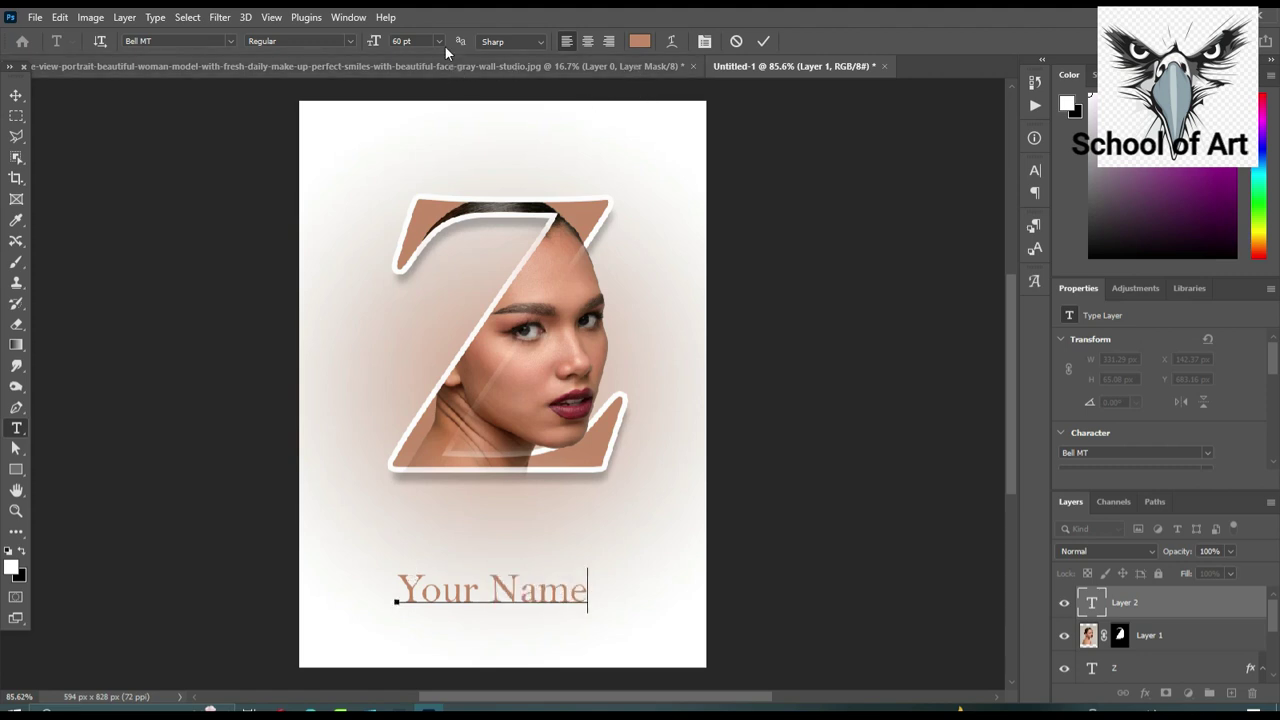
click(510, 42)
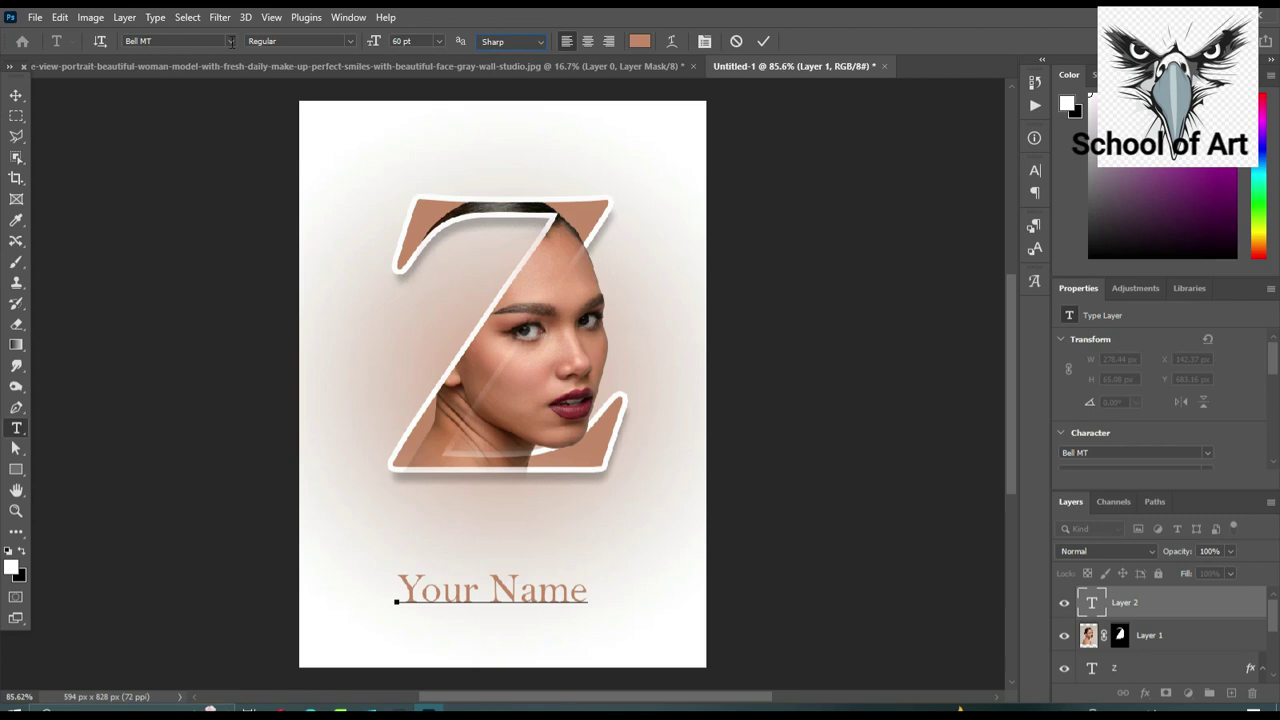
click(765, 42)
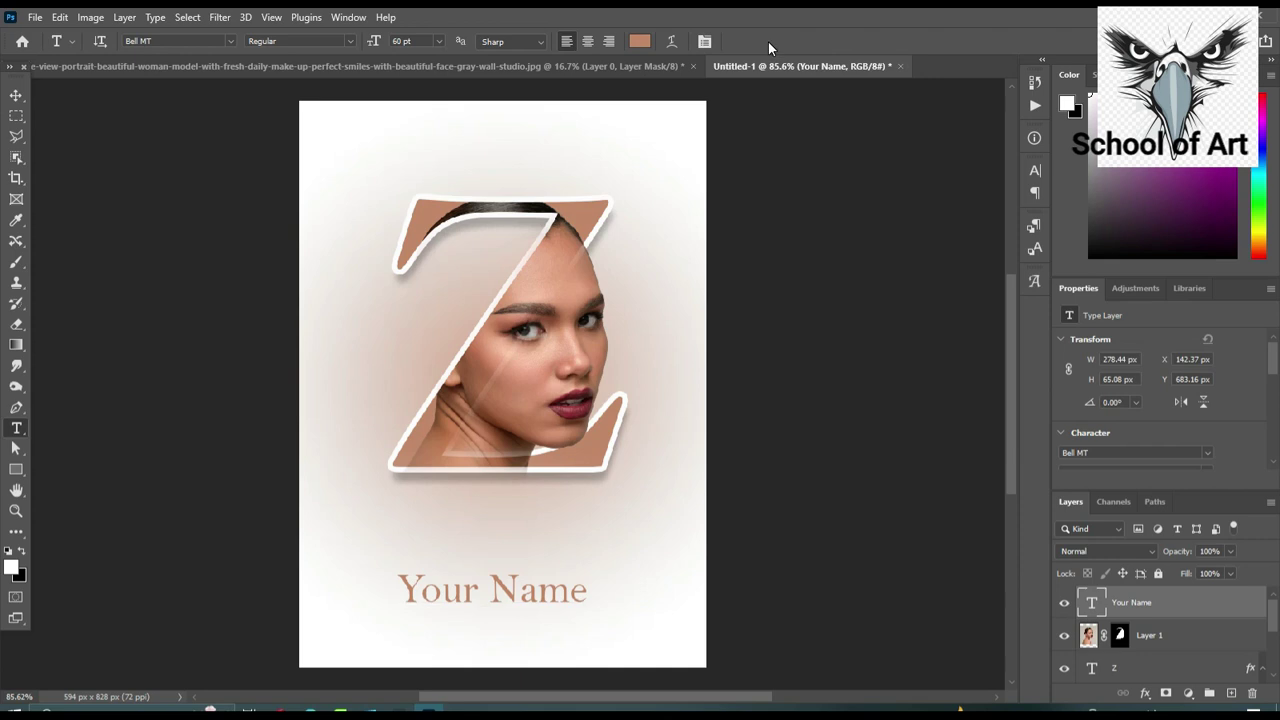
- Set the 'Your Name' tracking to 100 in the Character panel
click(705, 42)
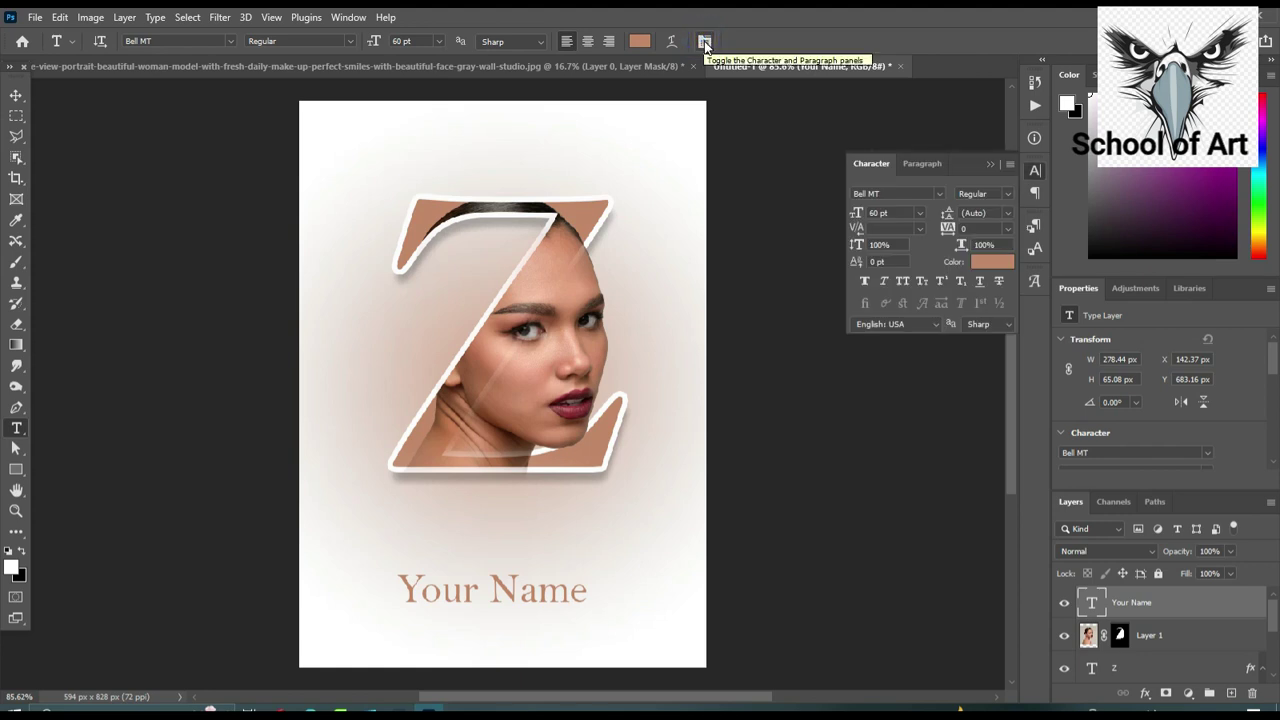
click(946, 230)
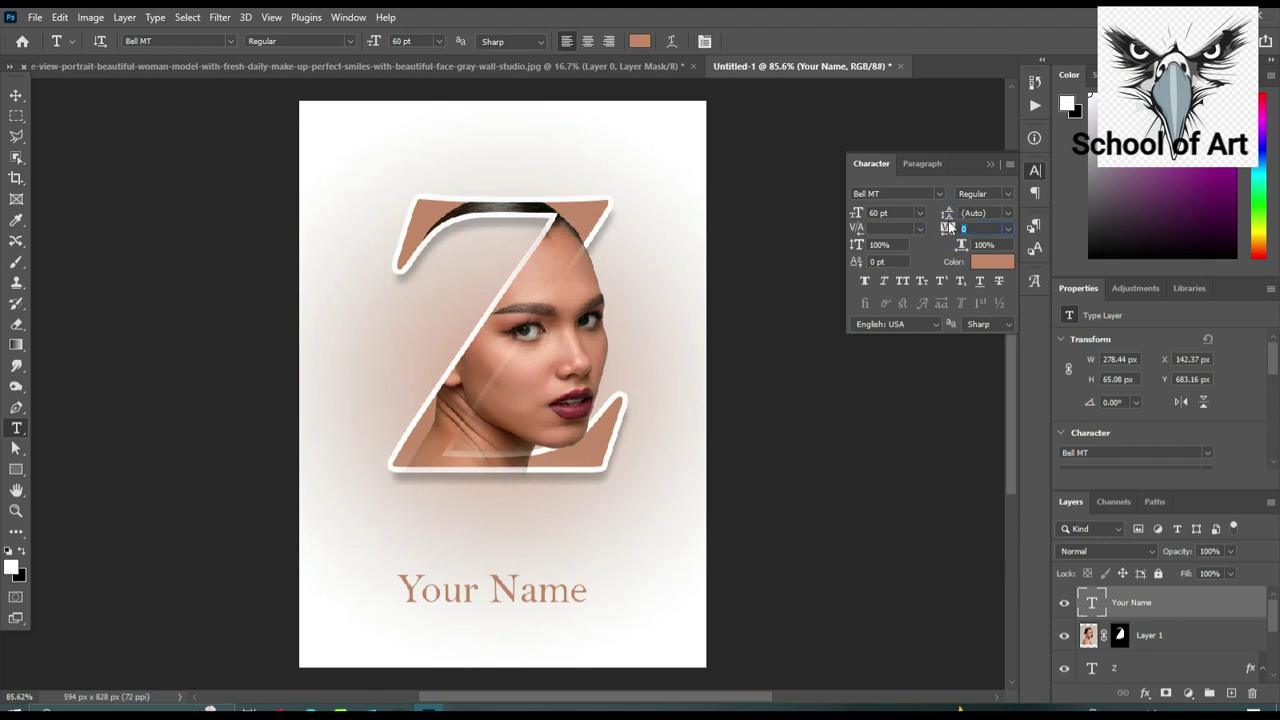
drag(945, 230, 968, 228)
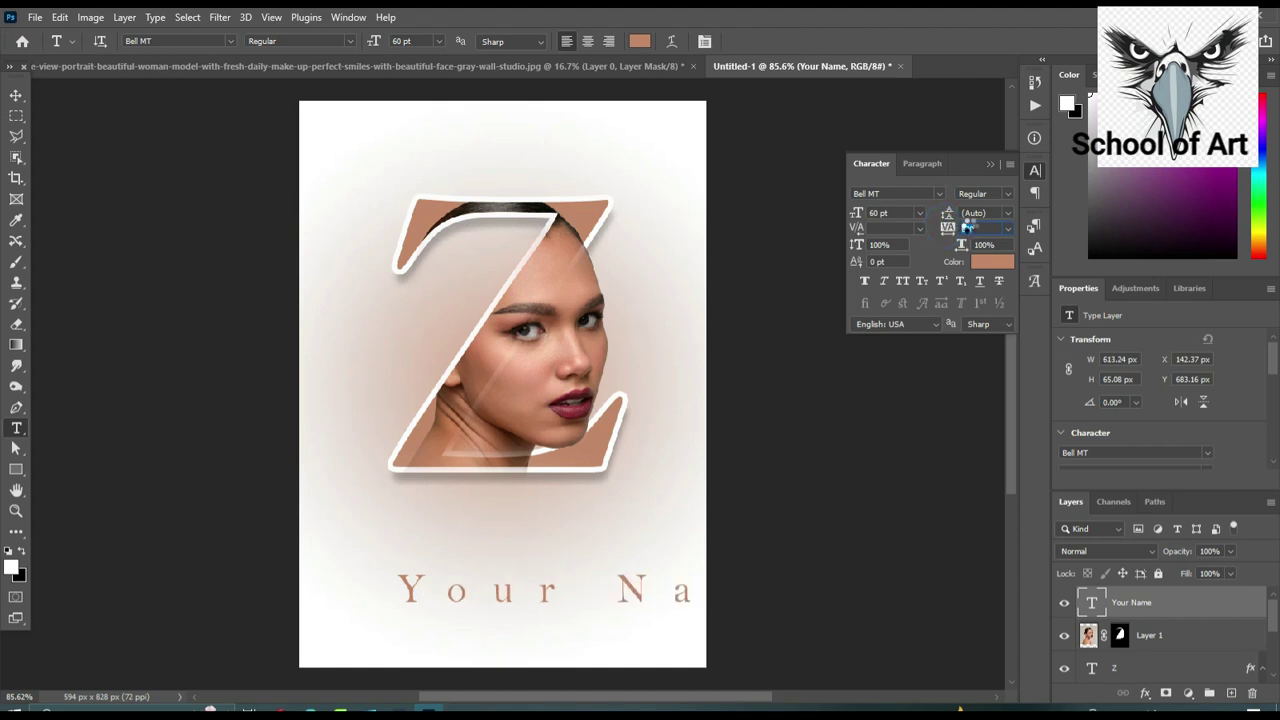
text(520)
key(Return)
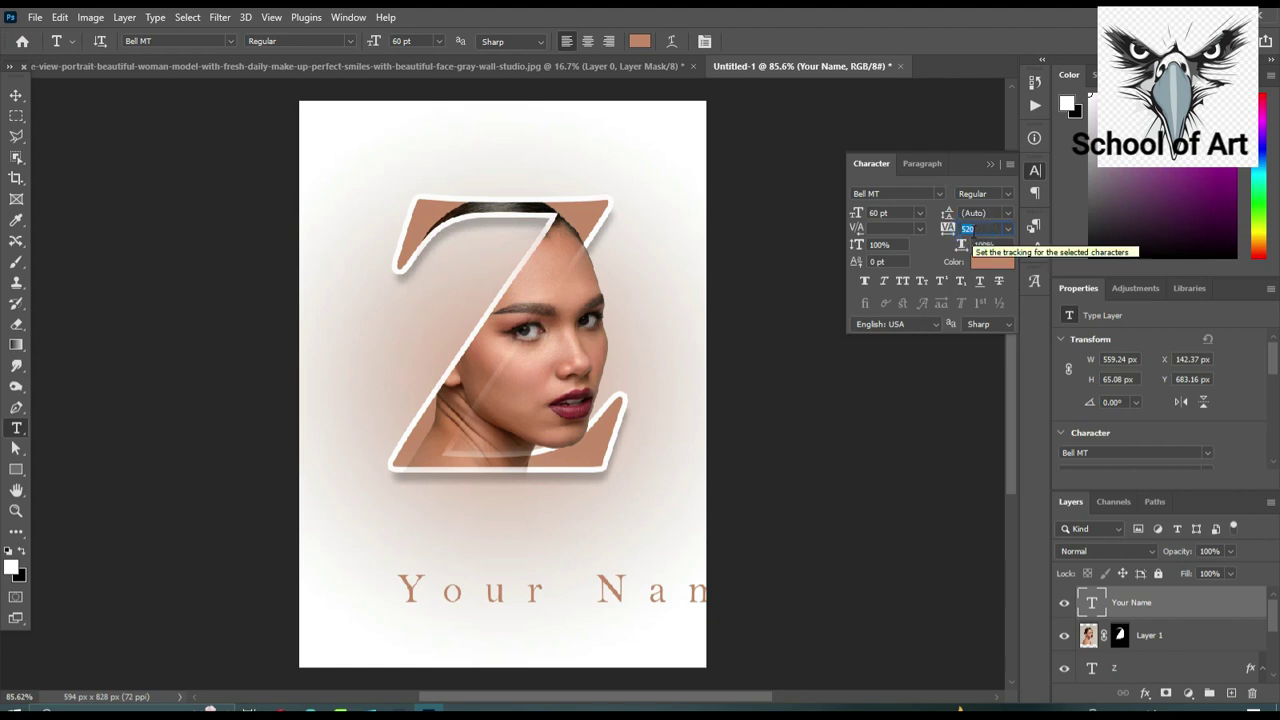
text(100)
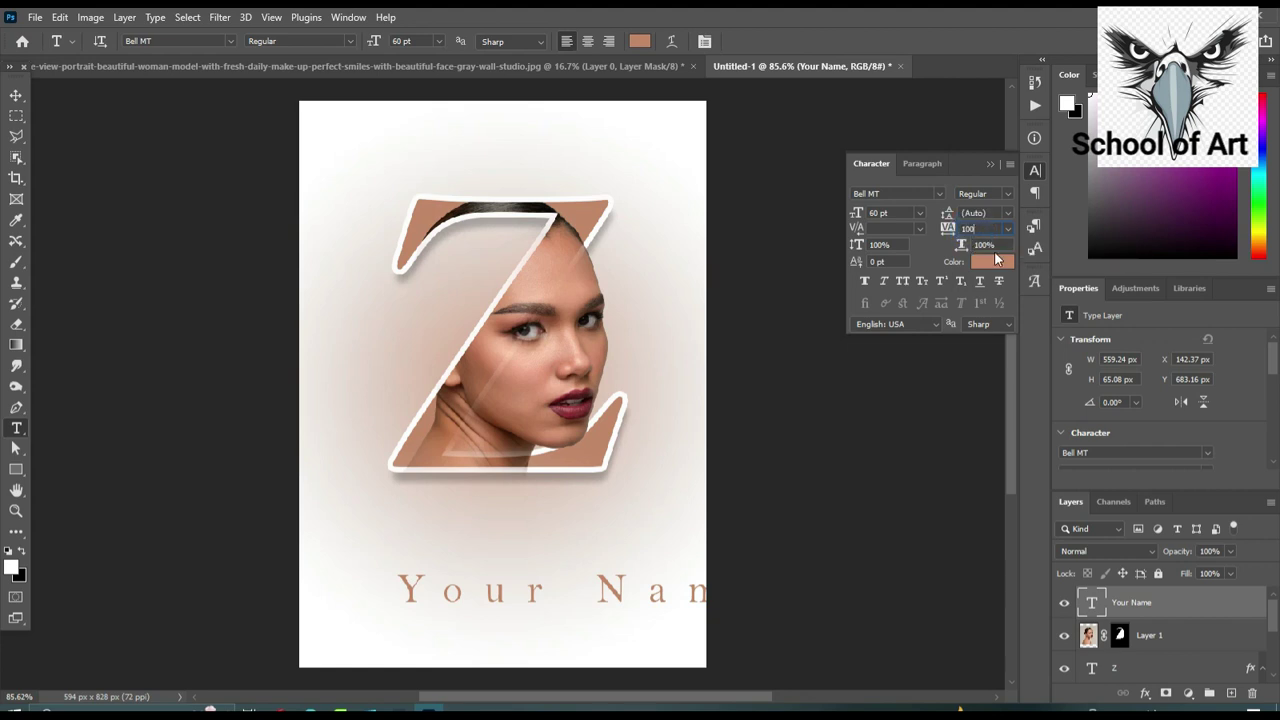
click(890, 228)
click(16, 95)
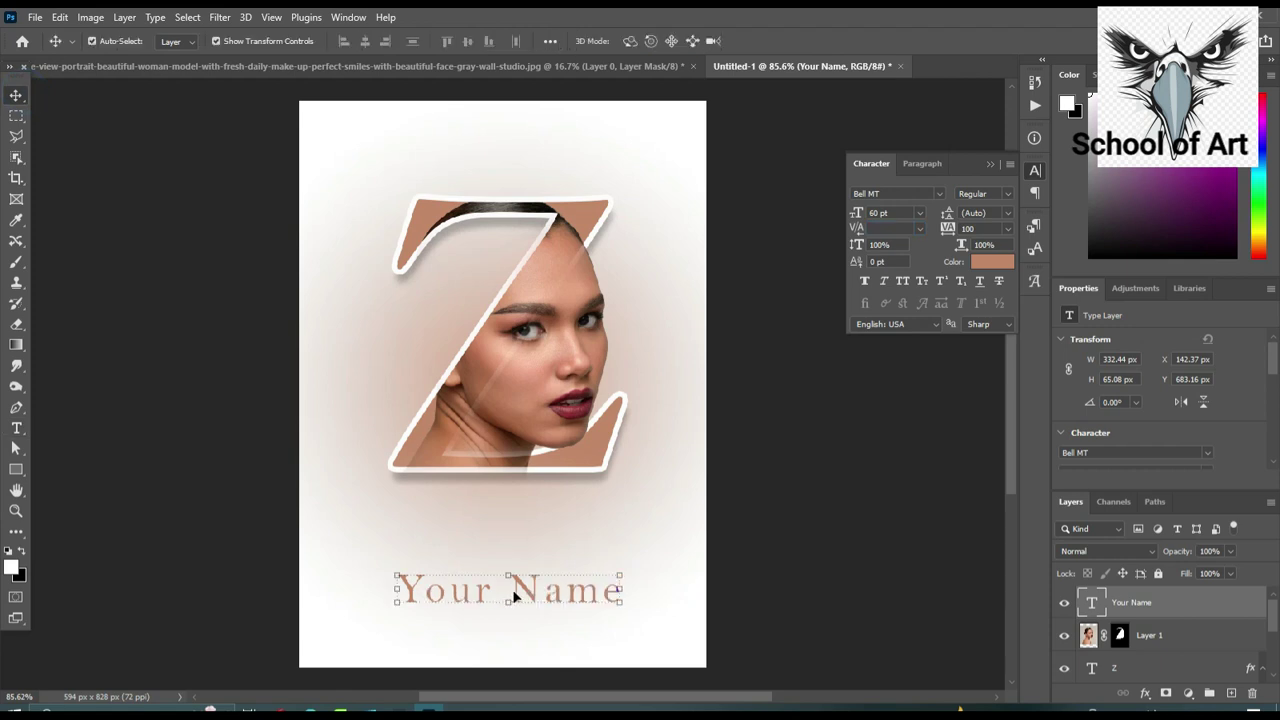
- Move 'Your Name' up near the page top and set its tracking to 280
mouse_move(514, 596)
mouse_down()
mouse_move(520, 150)
mouse_move(521, 169)
mouse_up()
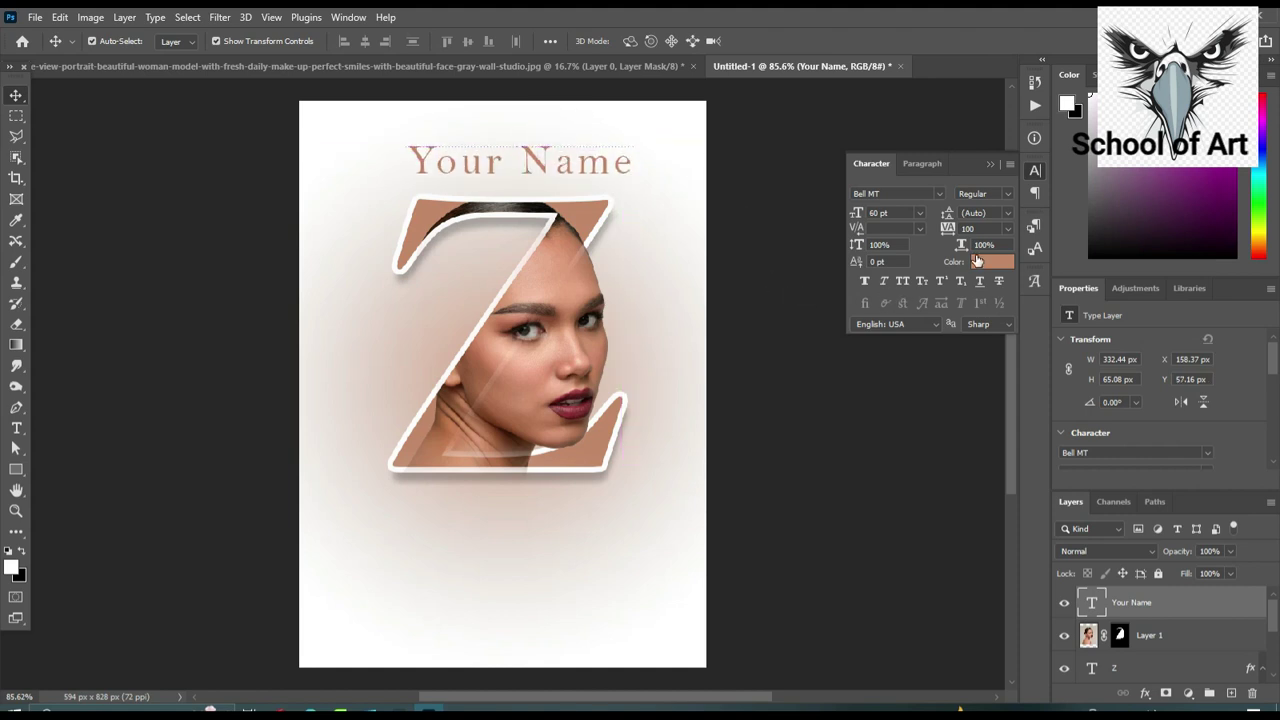
drag(950, 229, 947, 231)
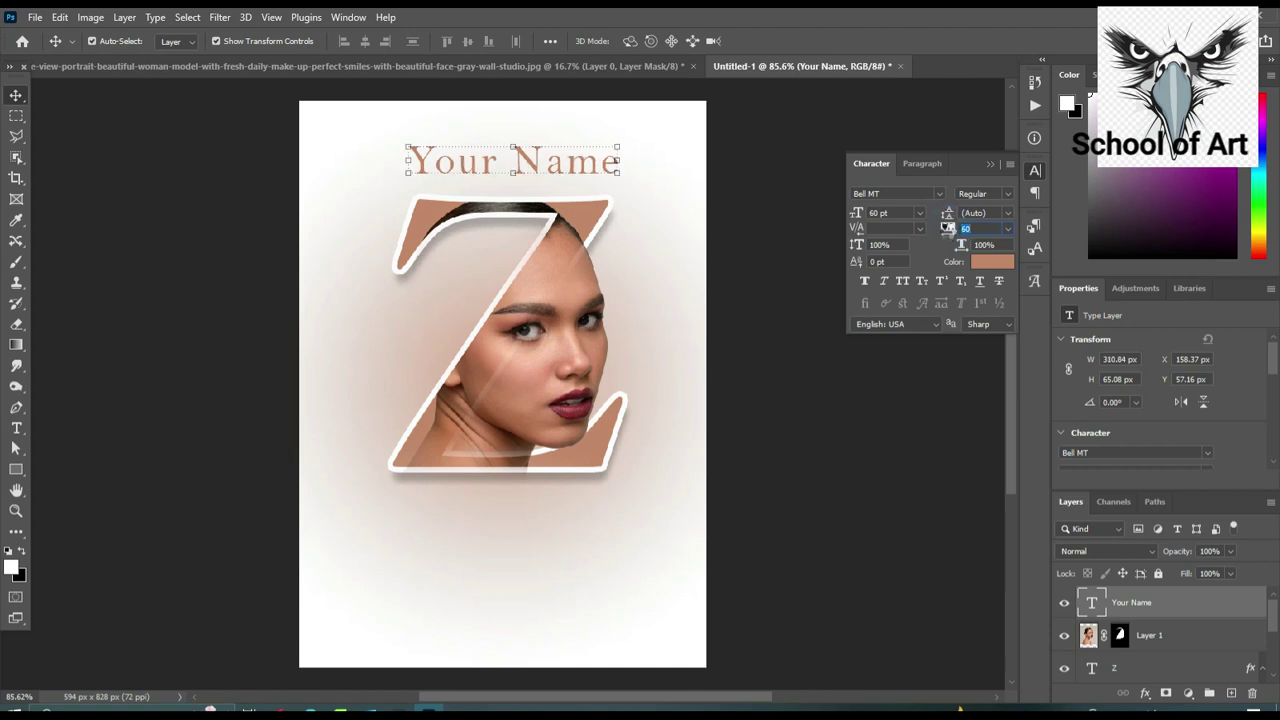
drag(947, 229, 962, 229)
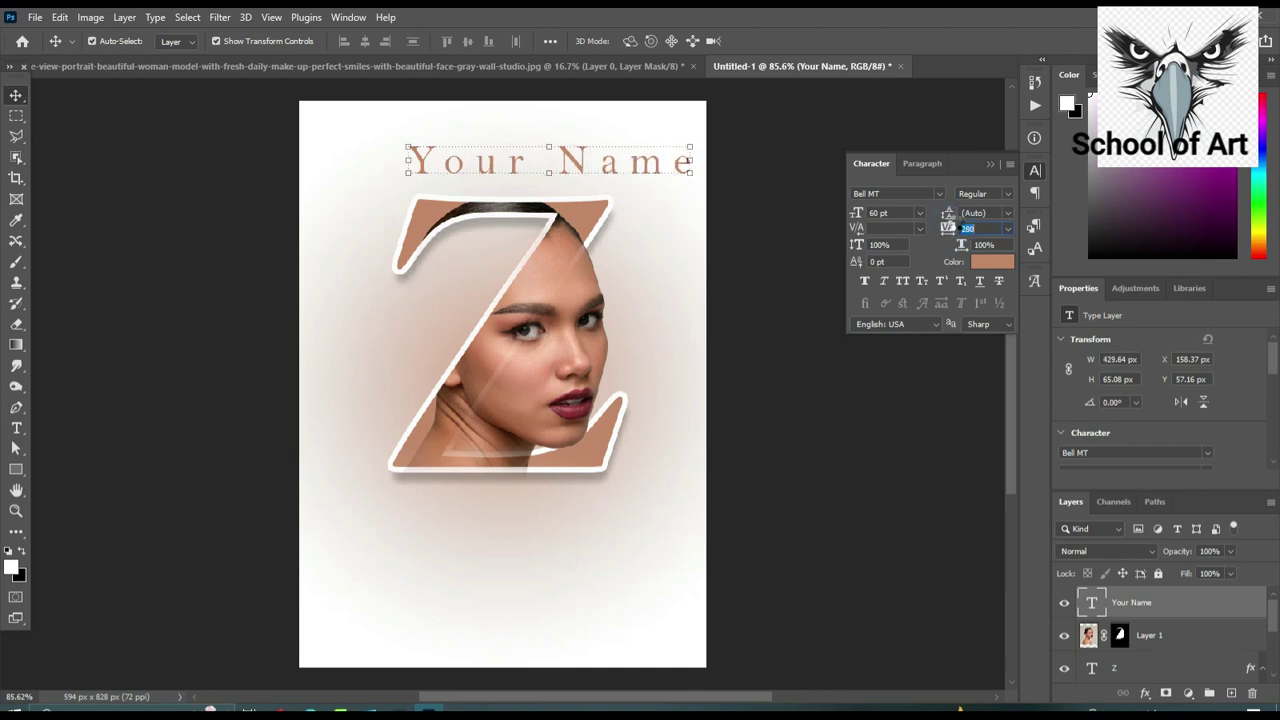
- Nudge 'Your Name' left so it sits centred above the Z
click(609, 167)
key(Left)
key(Left)
key(Left)
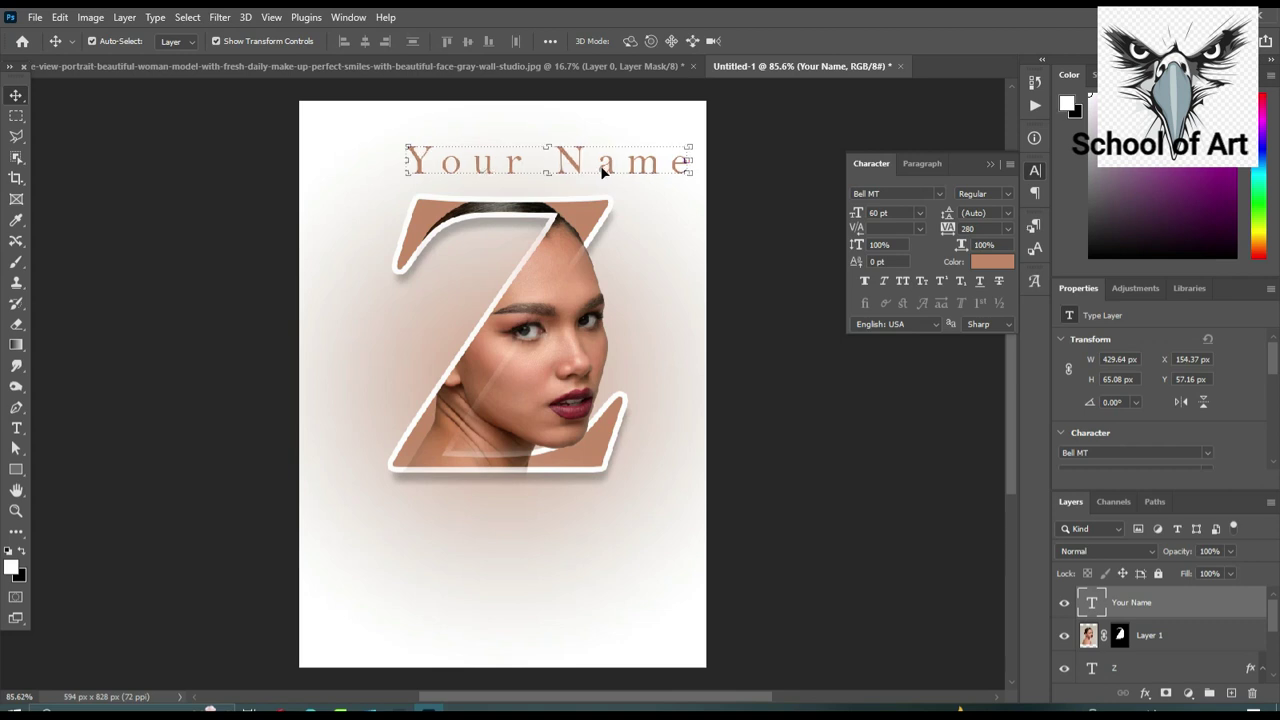
key(Left)
key(Left)
key(Left)
key(Left)
key(Left)
key(Left)
key(Left)
key(Left)
key(Left)
key(Left)
key(Left)
key(Left)
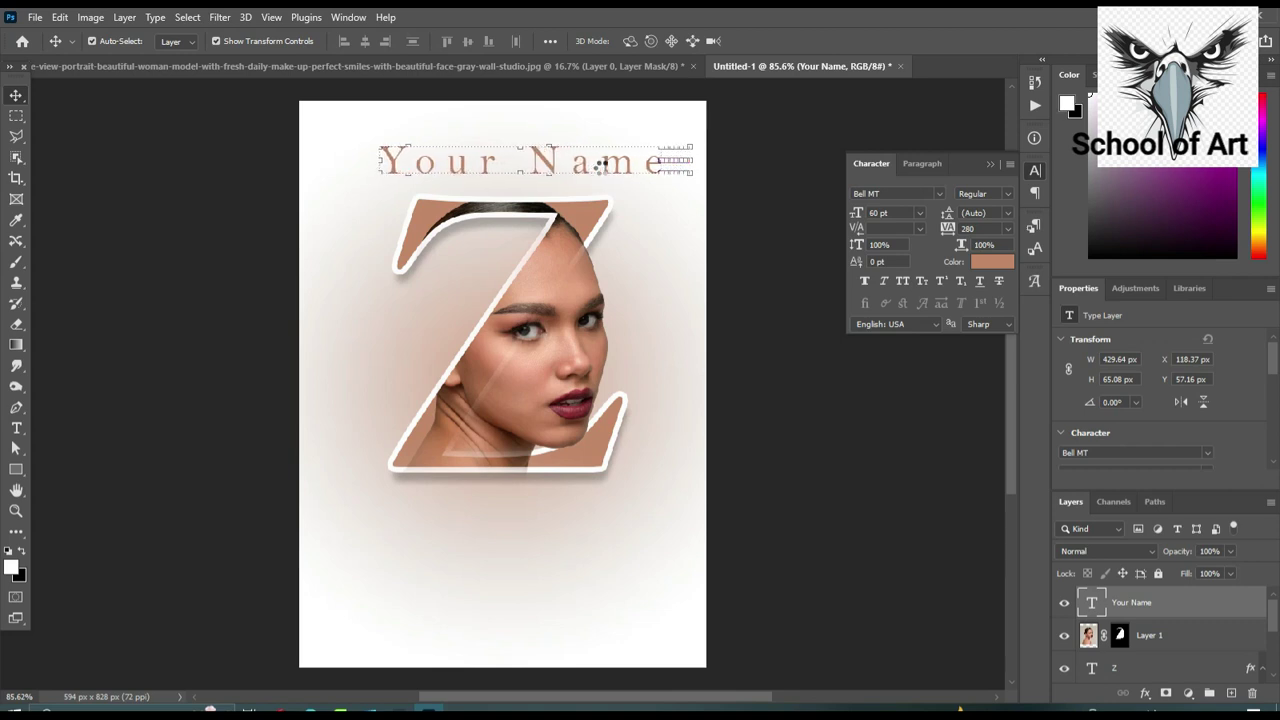
key(Left)
key(Left)
key(Left)
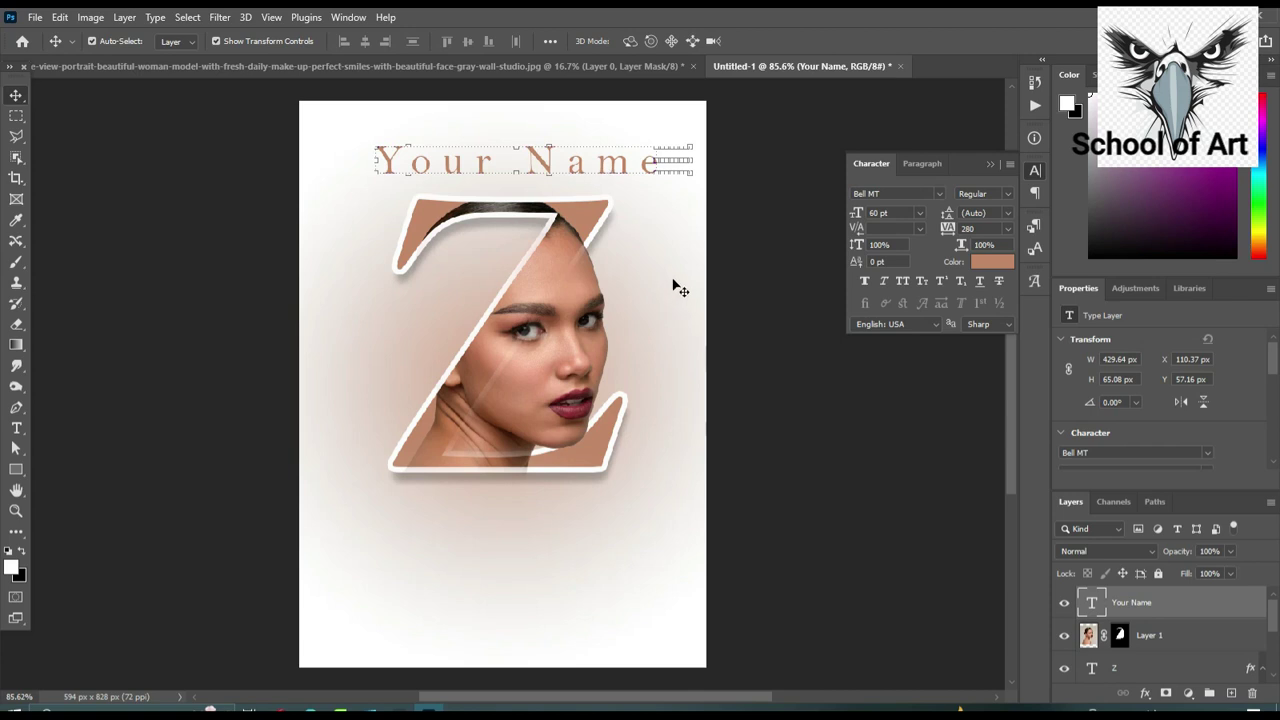
click(672, 281)
click(581, 165)
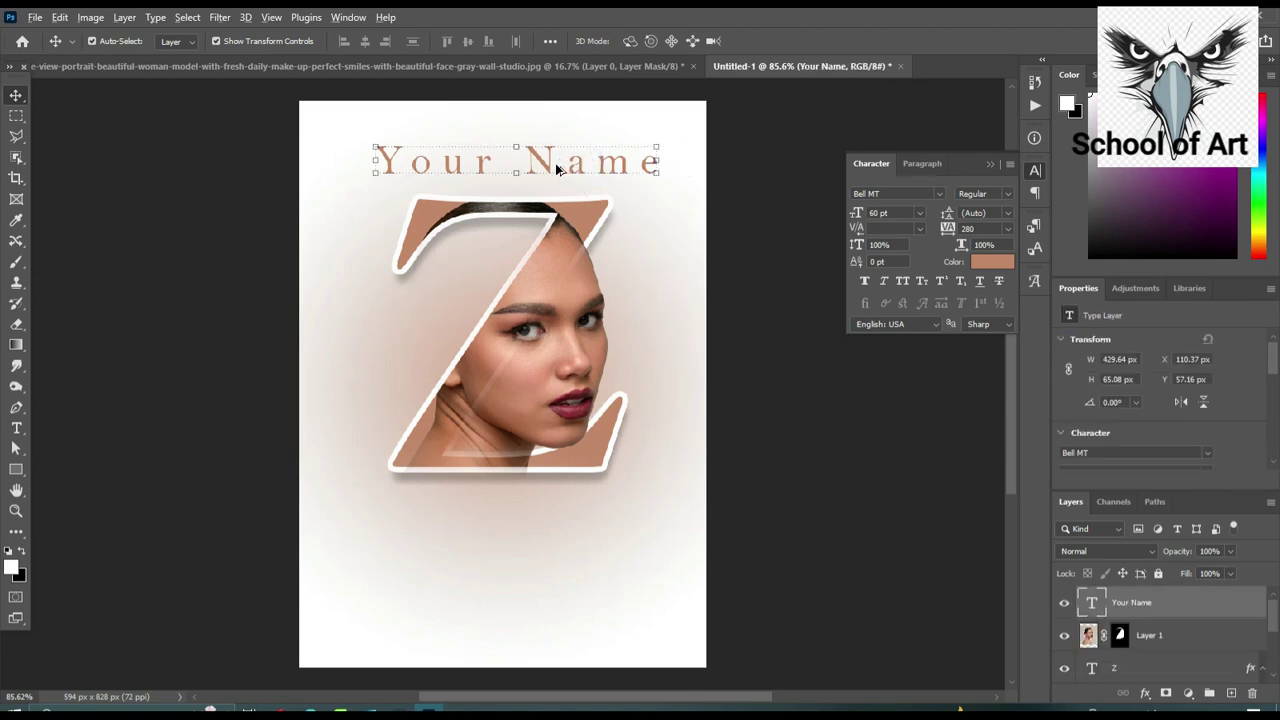
- Duplicate 'Your Name' and position the copy just below the Z
mouse_move(552, 172)
mouse_down()
mouse_move(575, 460)
mouse_move(540, 535)
mouse_up()
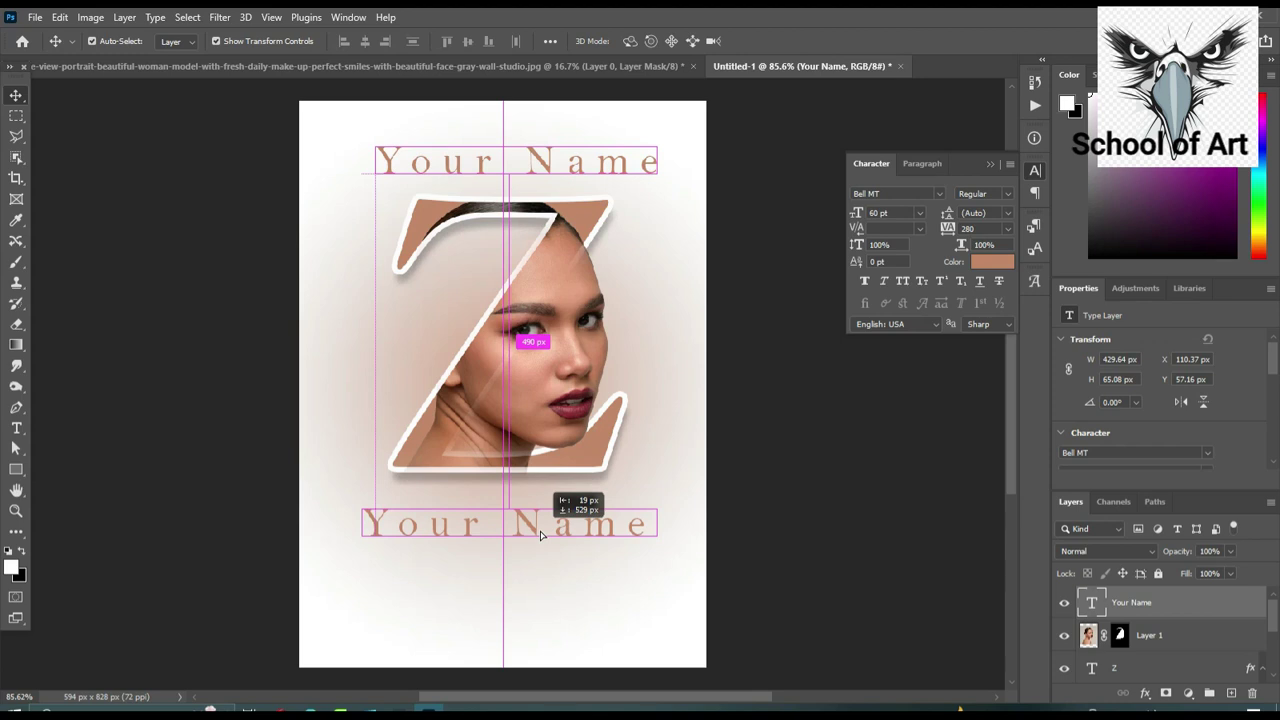
drag(540, 535, 539, 527)
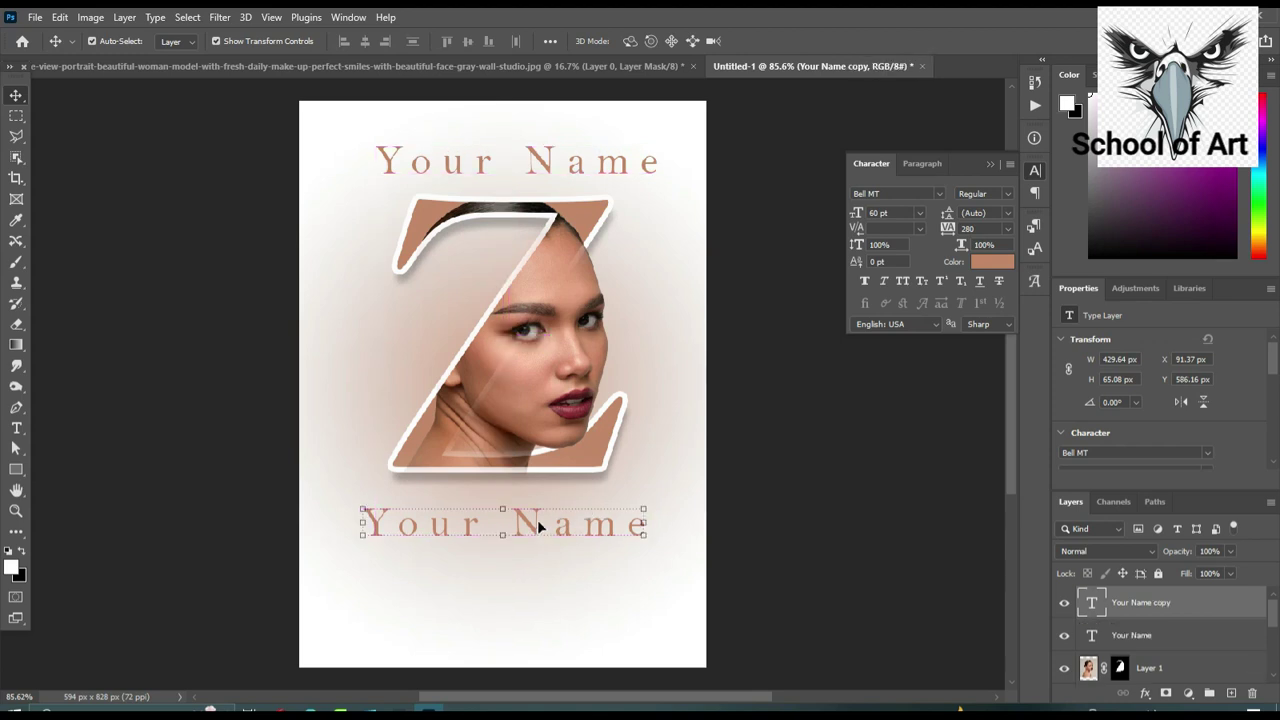
key(Right)
key(Right)
key(Right)
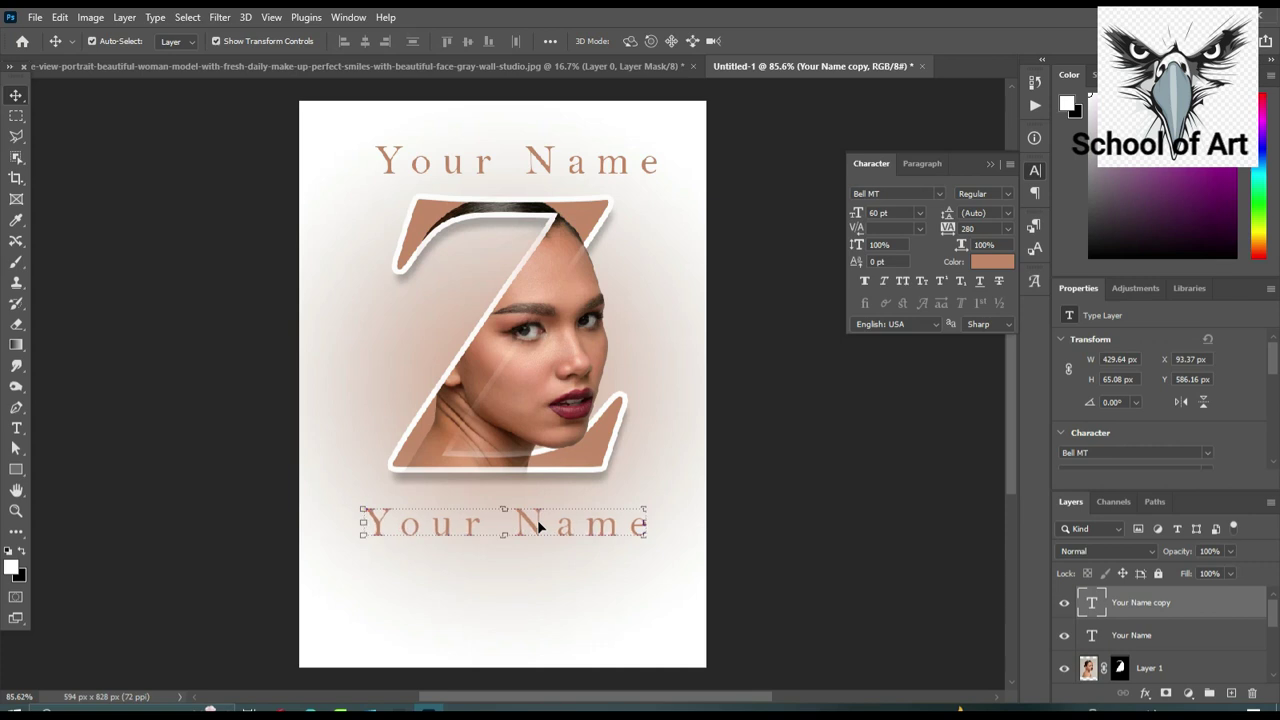
key(Right)
key(Right)
key(Right)
key(Right)
key(Right)
key(Right)
key(Right)
key(Right)
key(Right)
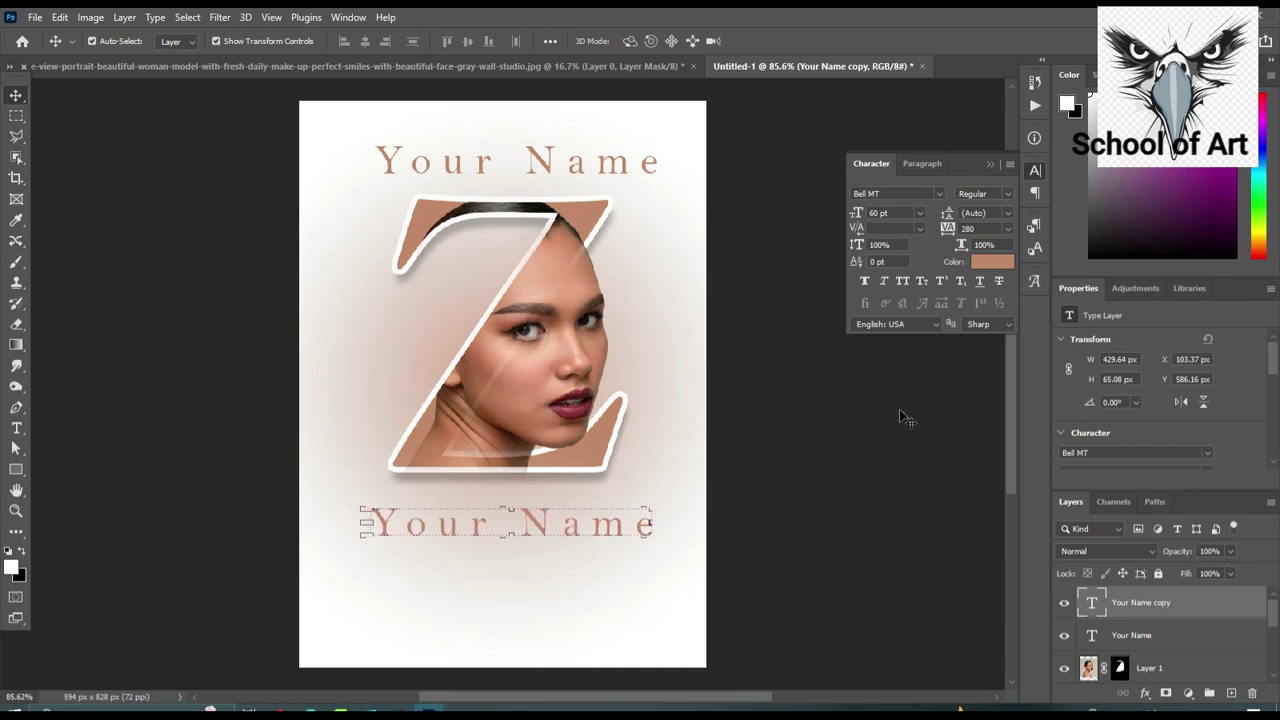
- Recolour the copied text near-black #100803
click(985, 262)
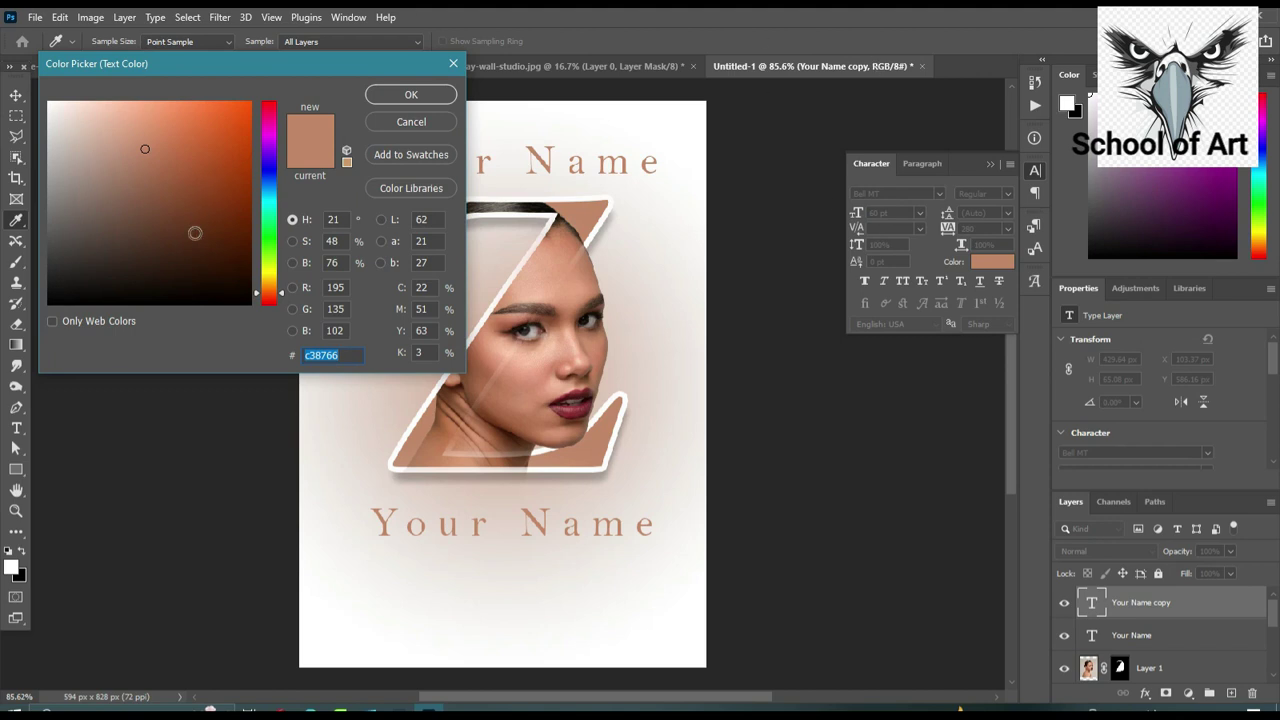
click(213, 292)
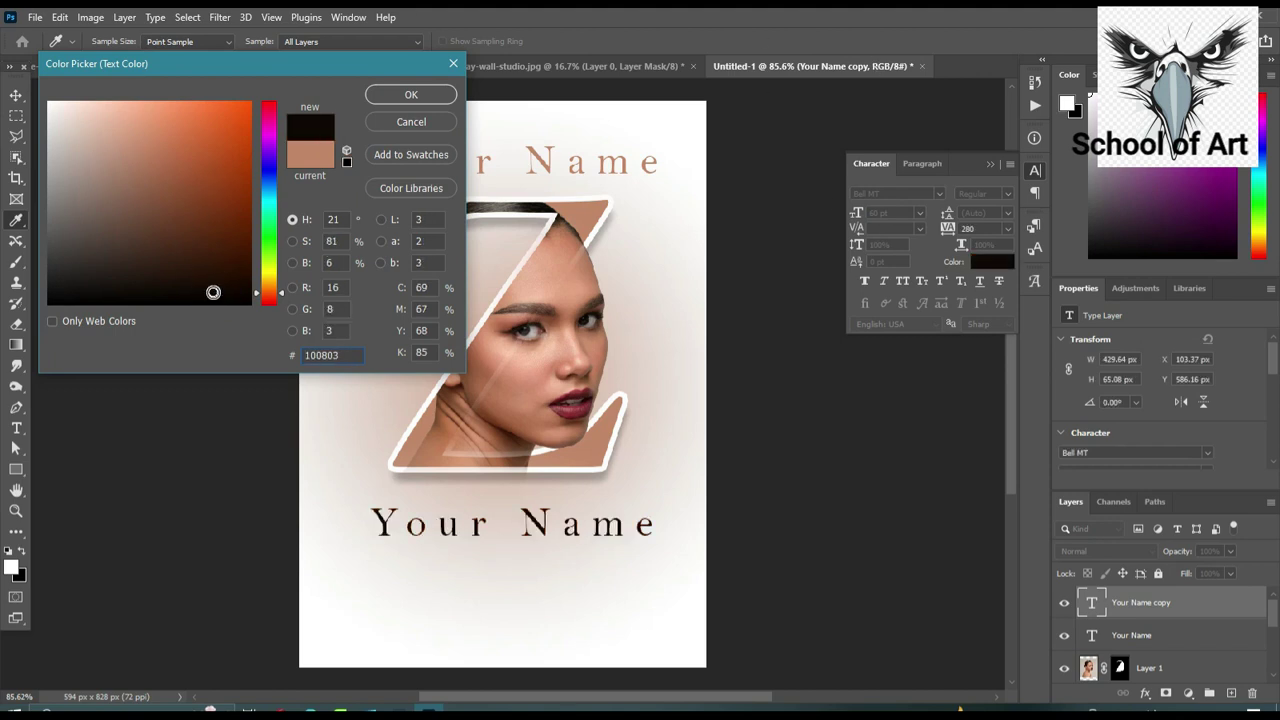
click(428, 96)
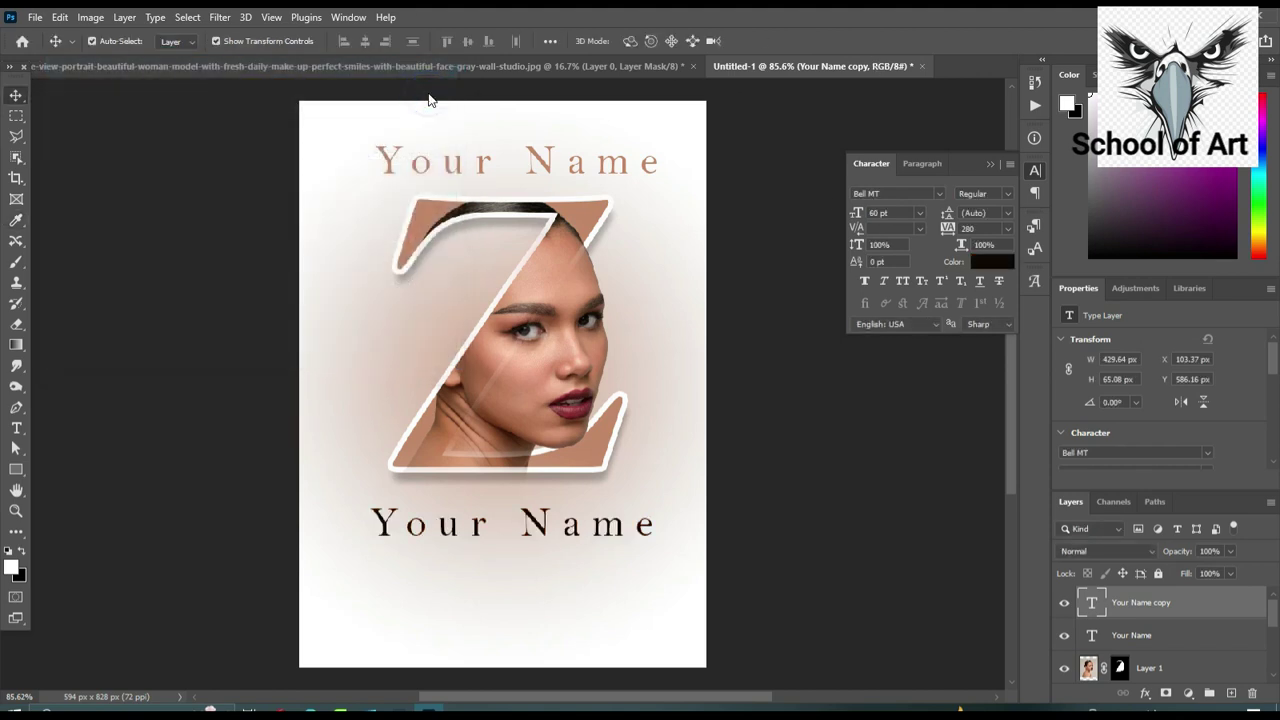
click(834, 499)
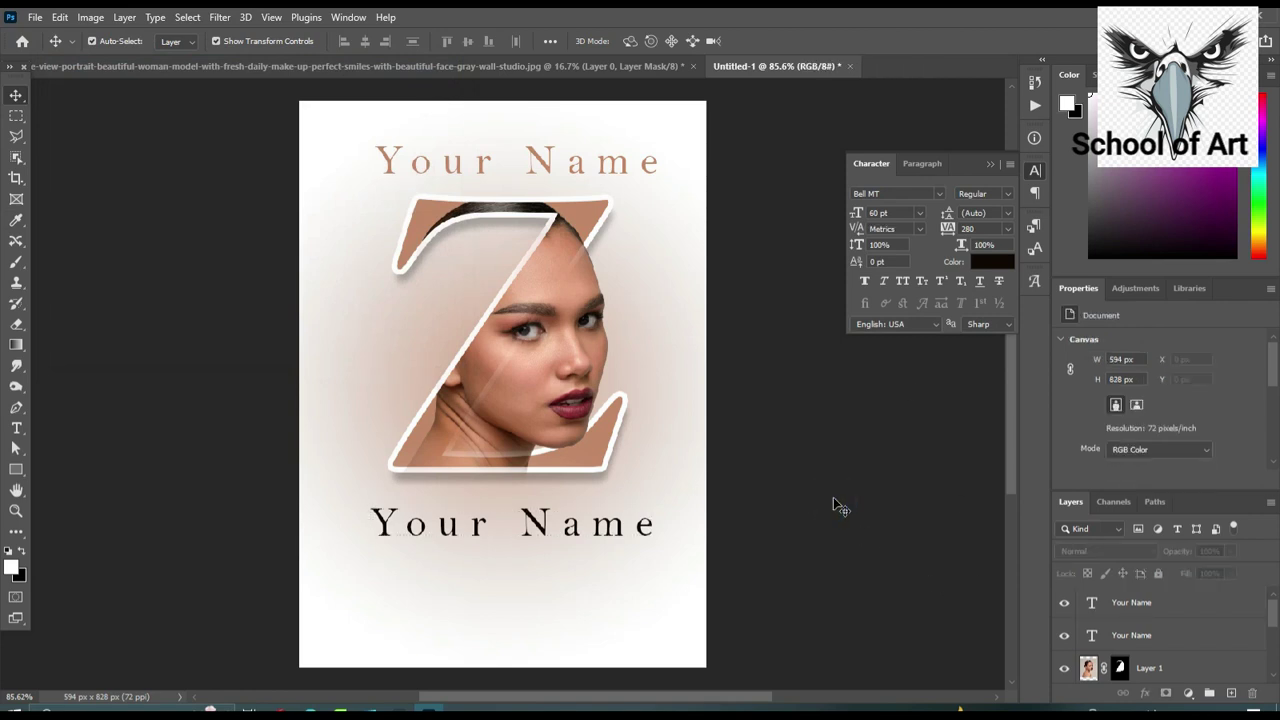